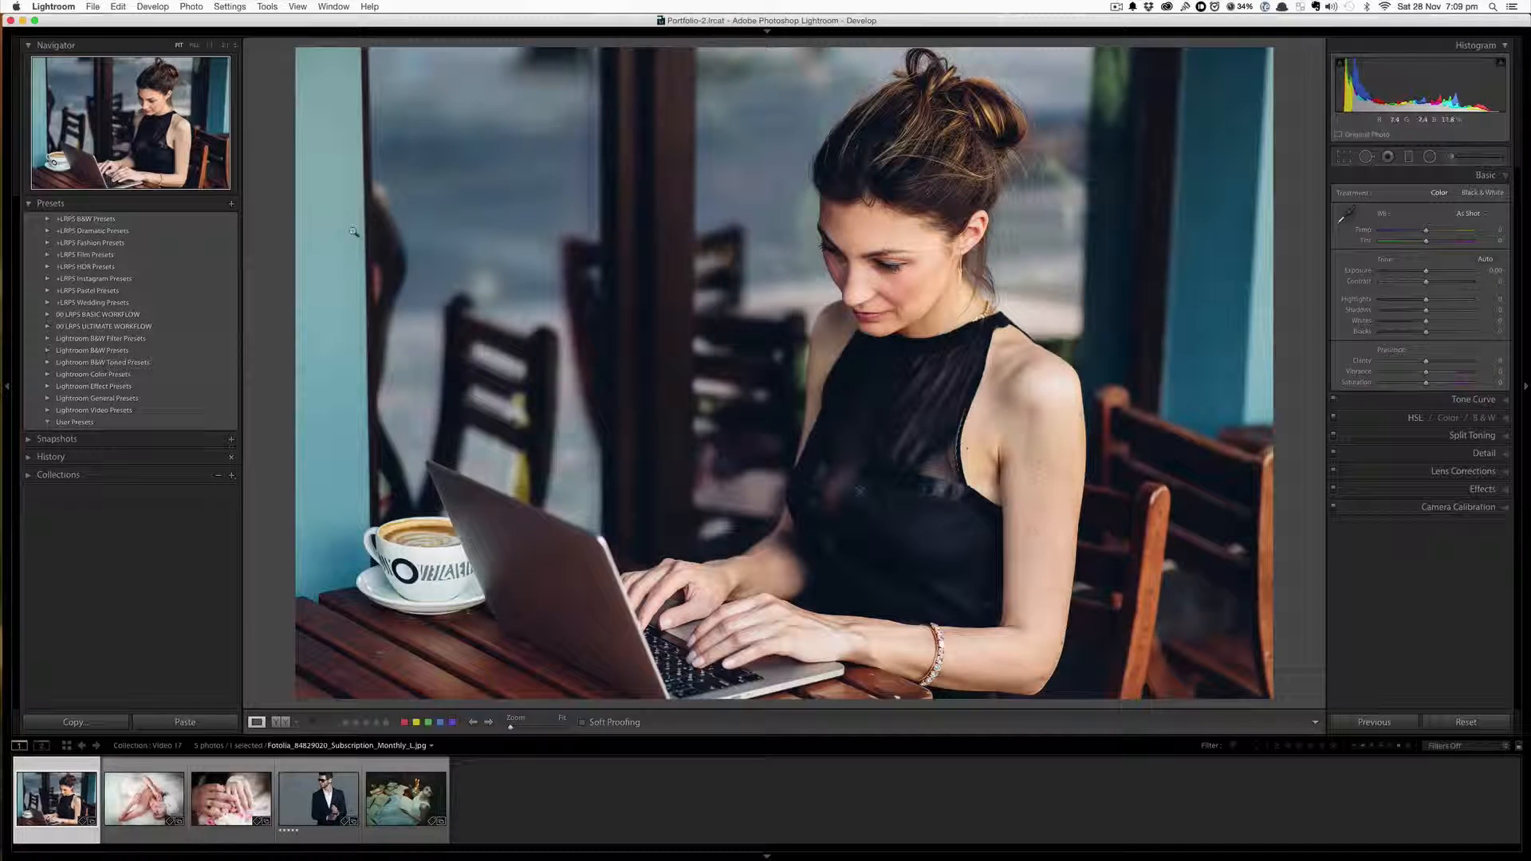
# Leave Lightroom for the desktop and unzip the LRPS Pastel Presets.zip file
pyautogui.click(22, 20)
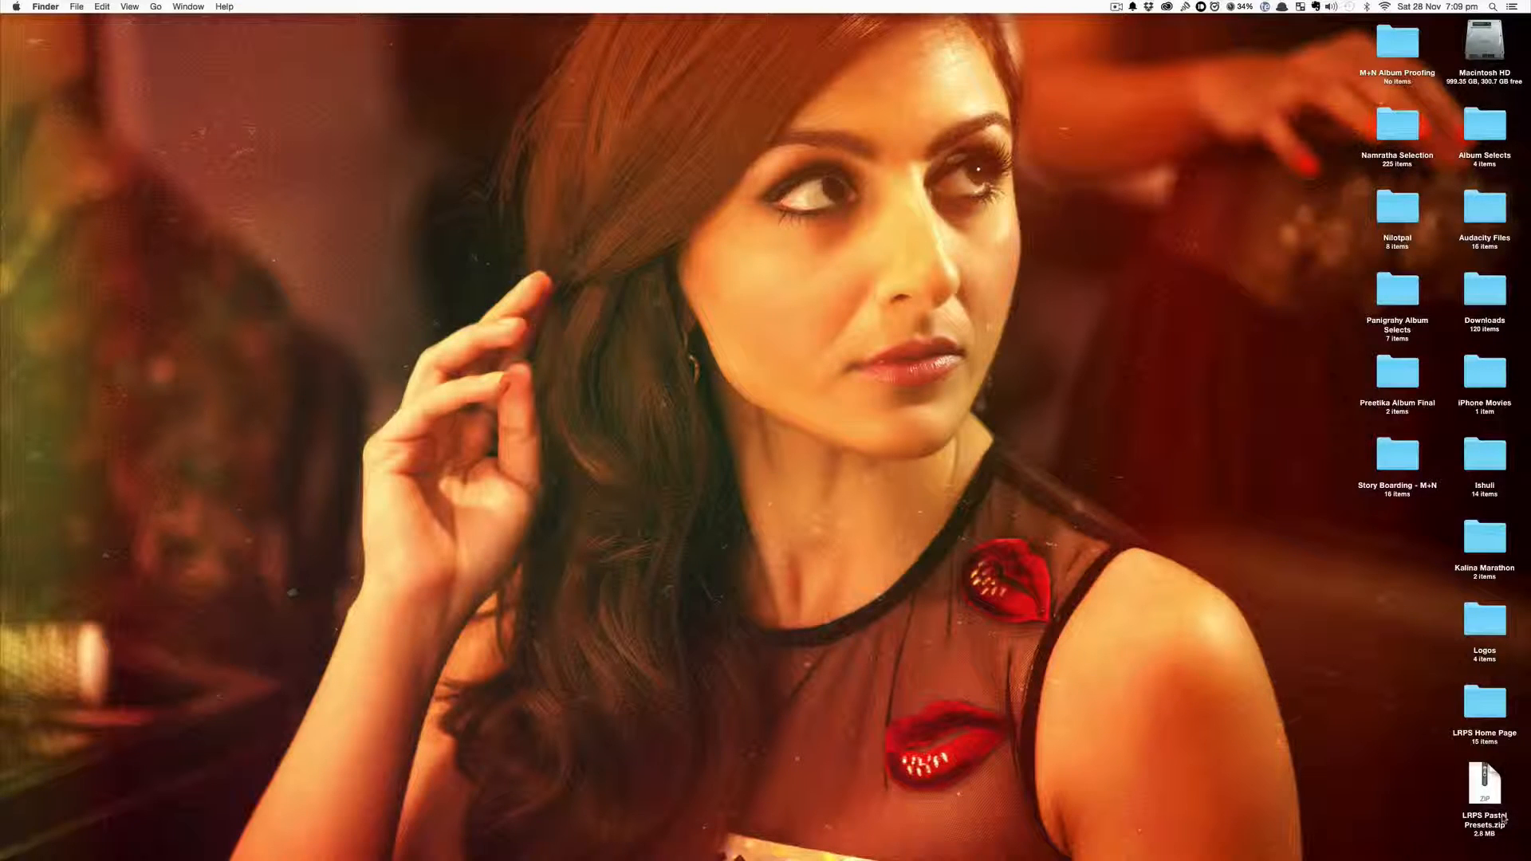
pyautogui.doubleClick(1485, 785)
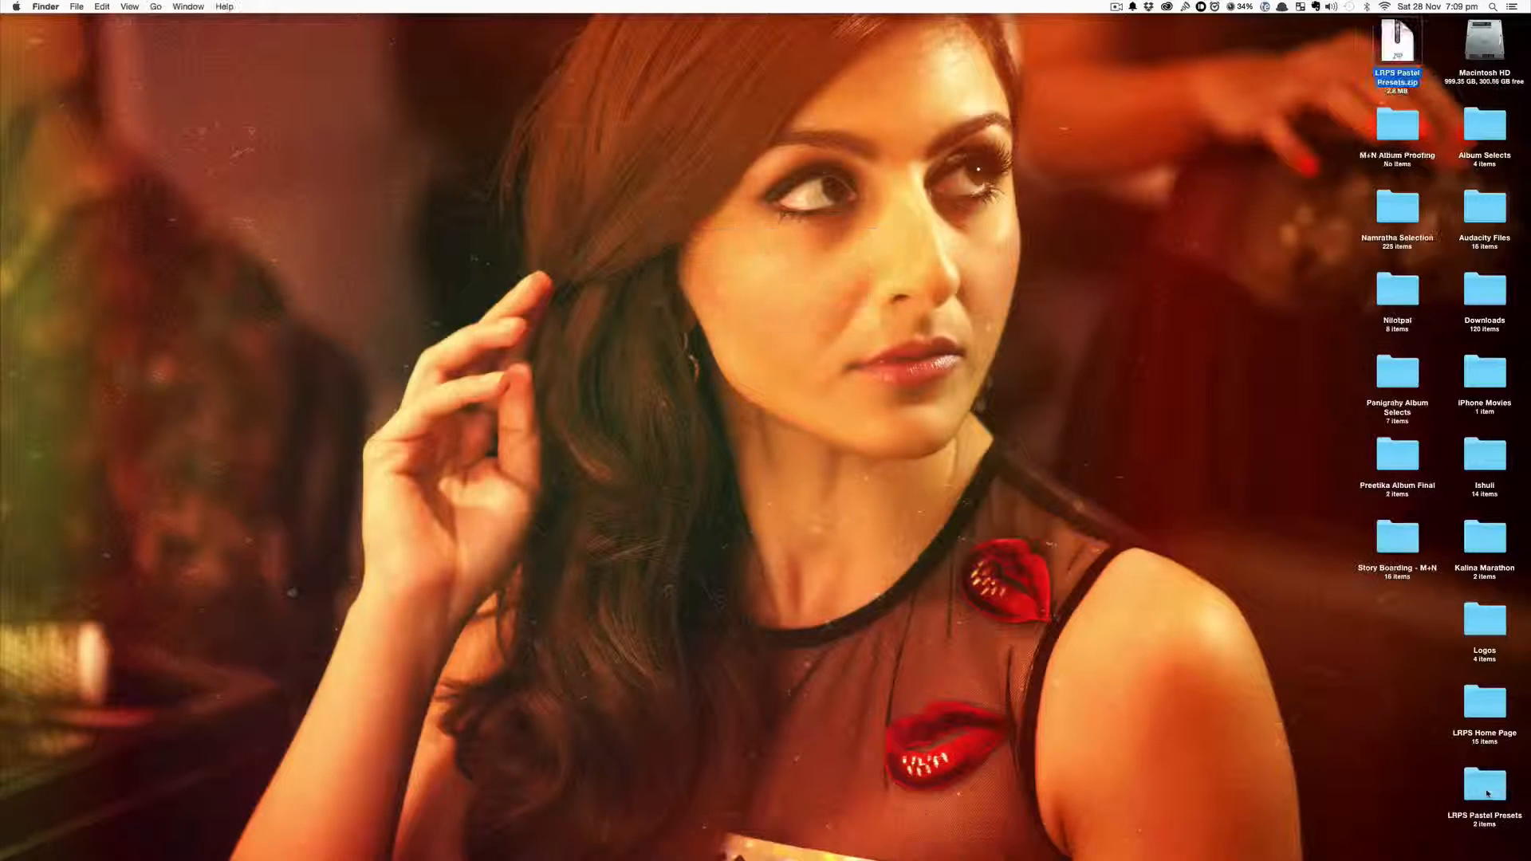
# Open the unzipped LRPS Pastel Presets folder in a Finder window
pyautogui.rightClick(1400, 42)
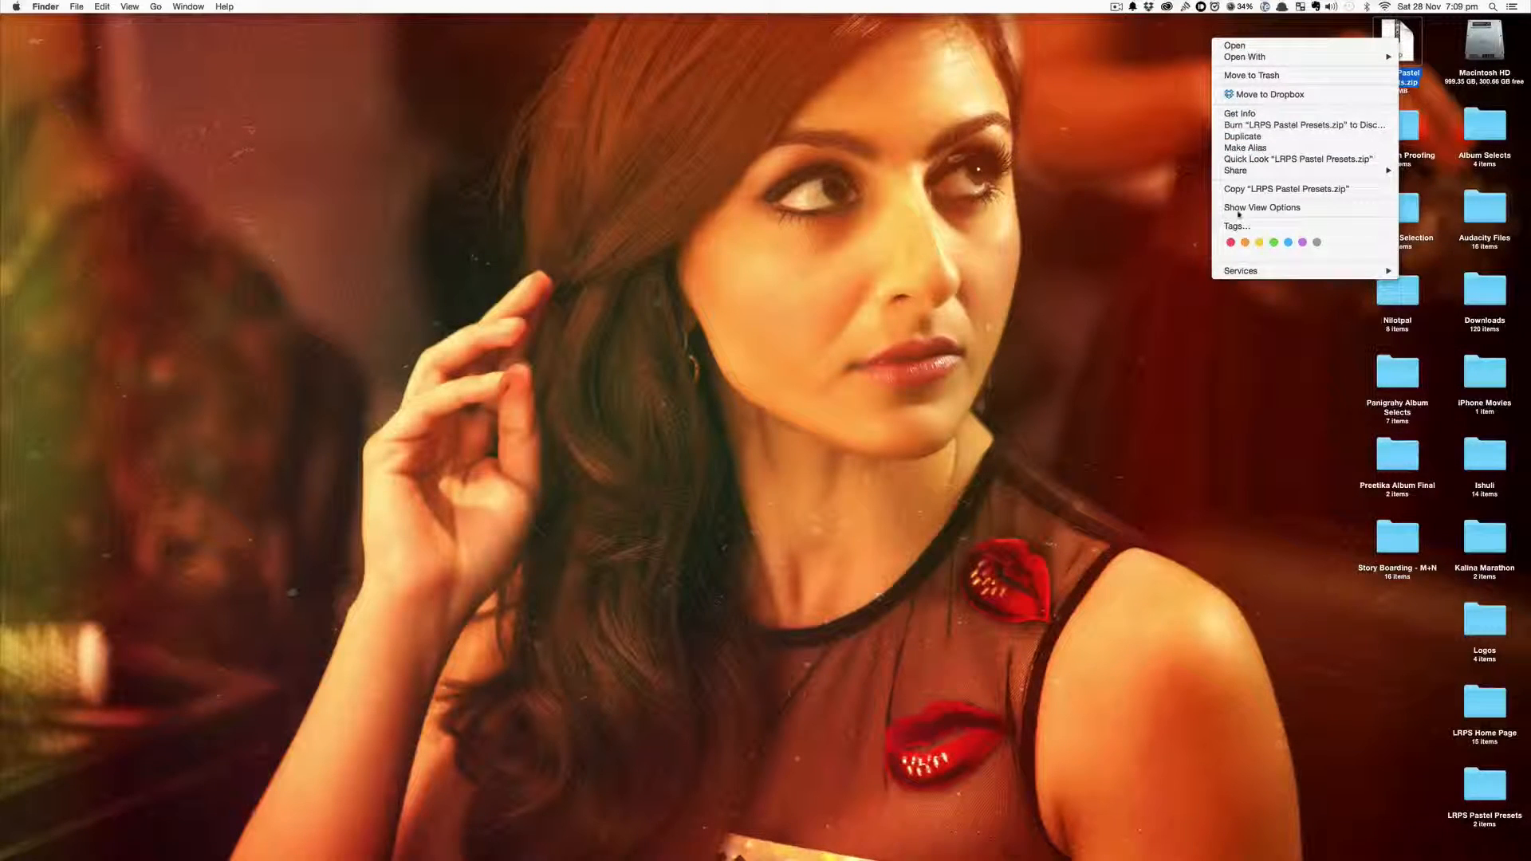
pyautogui.click(1145, 421)
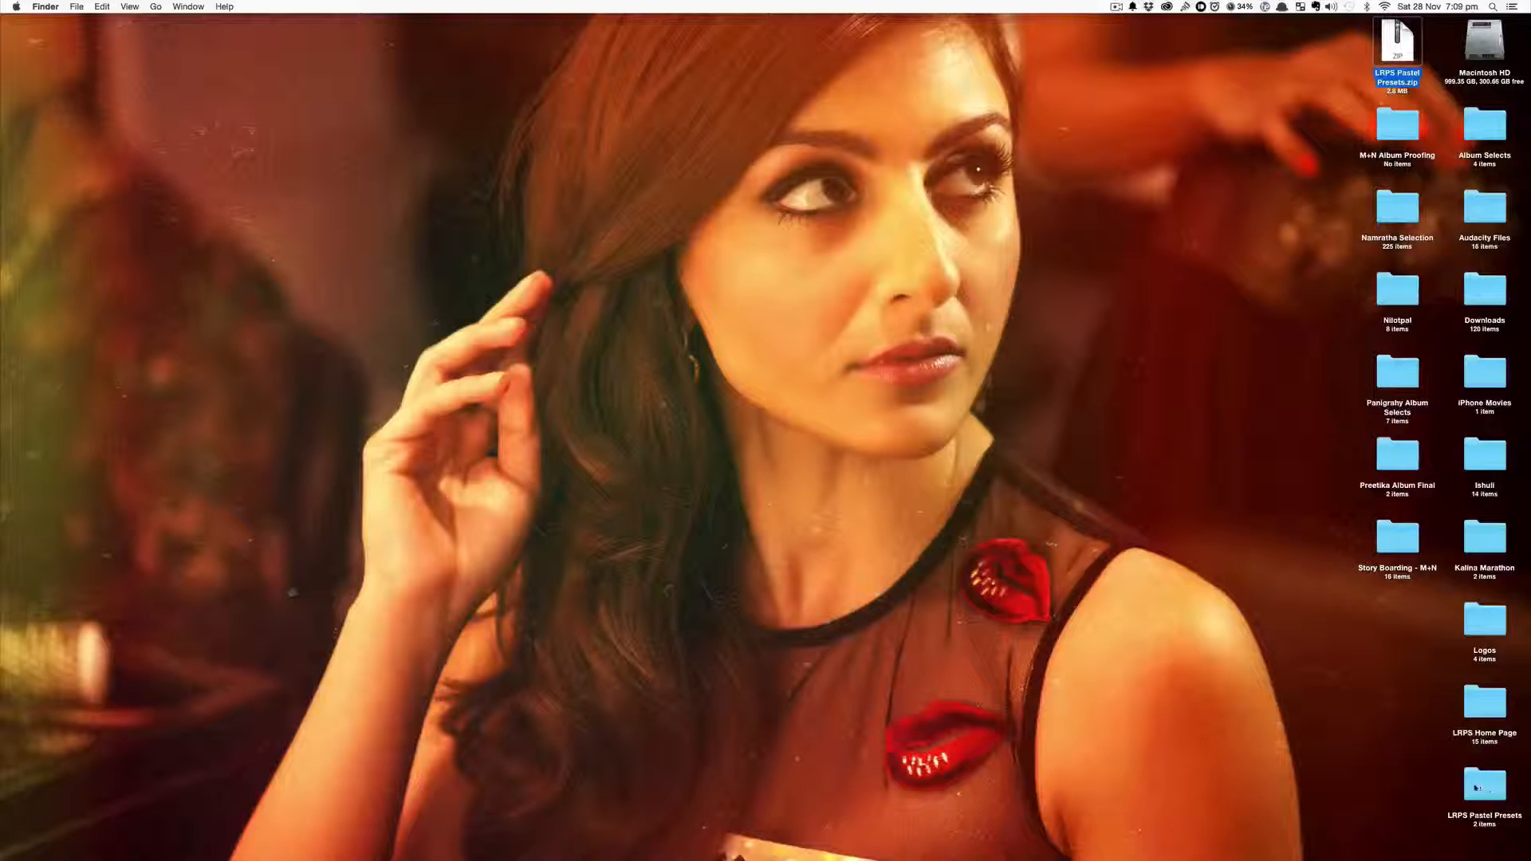
pyautogui.click(1489, 787)
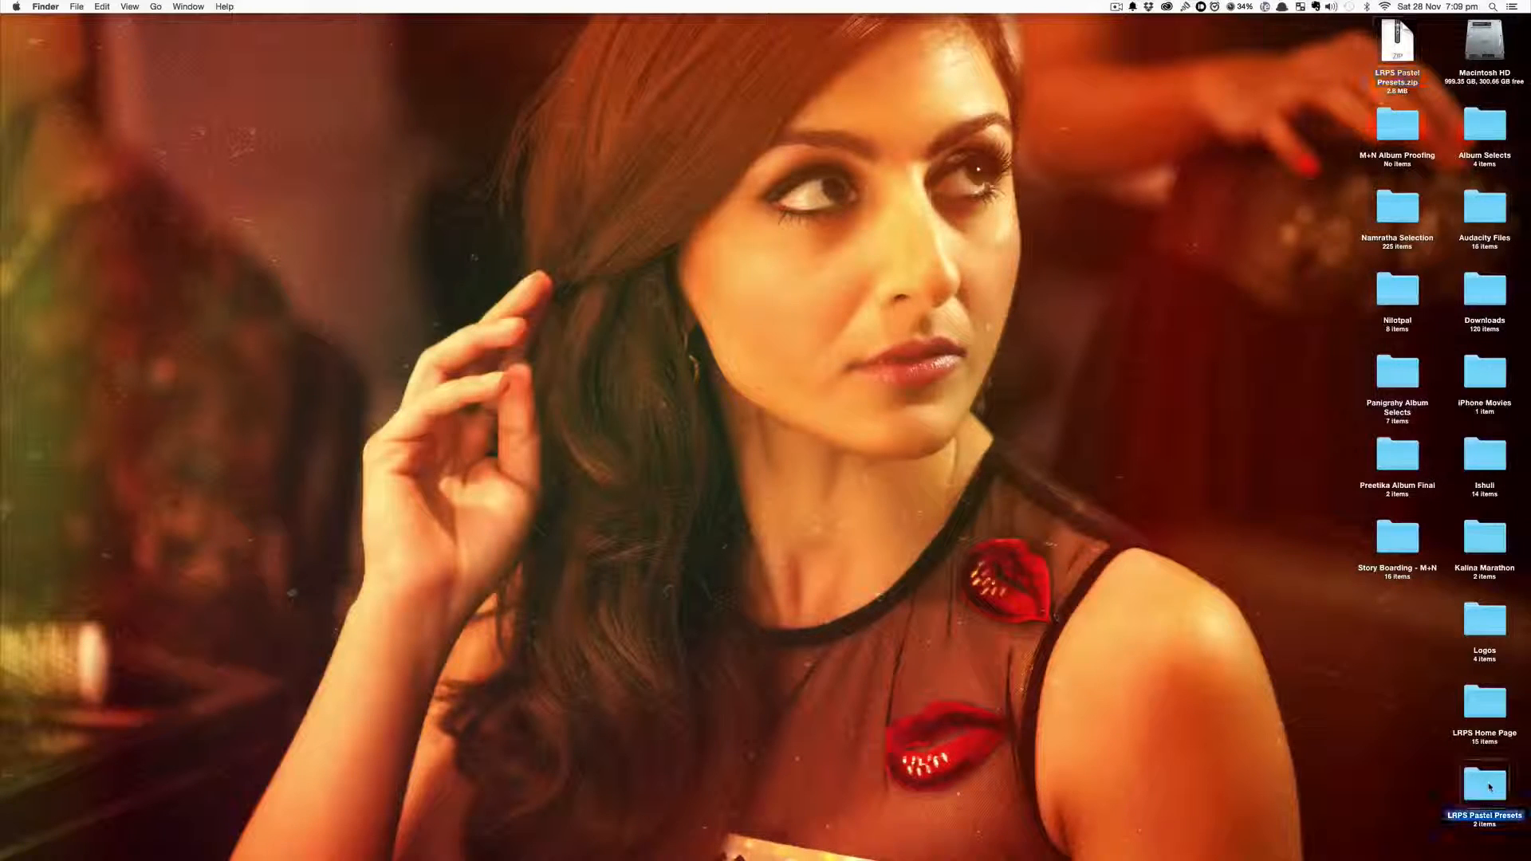
pyautogui.doubleClick(1489, 787)
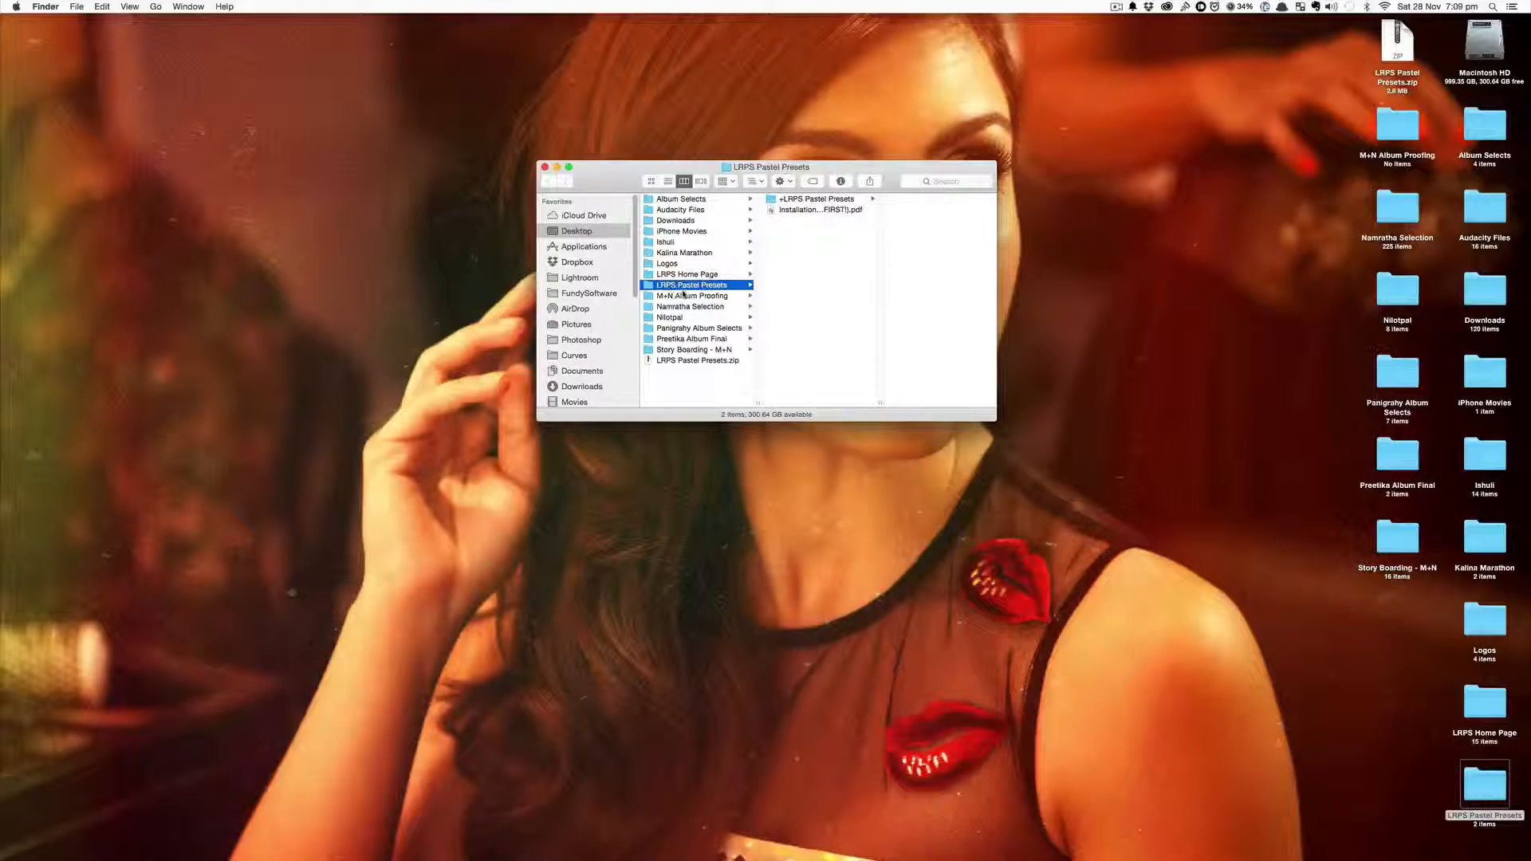
# Preview the Installation Notes (READ THIS FIRST!) PDF and read the preset installation instructions
pyautogui.click(821, 201)
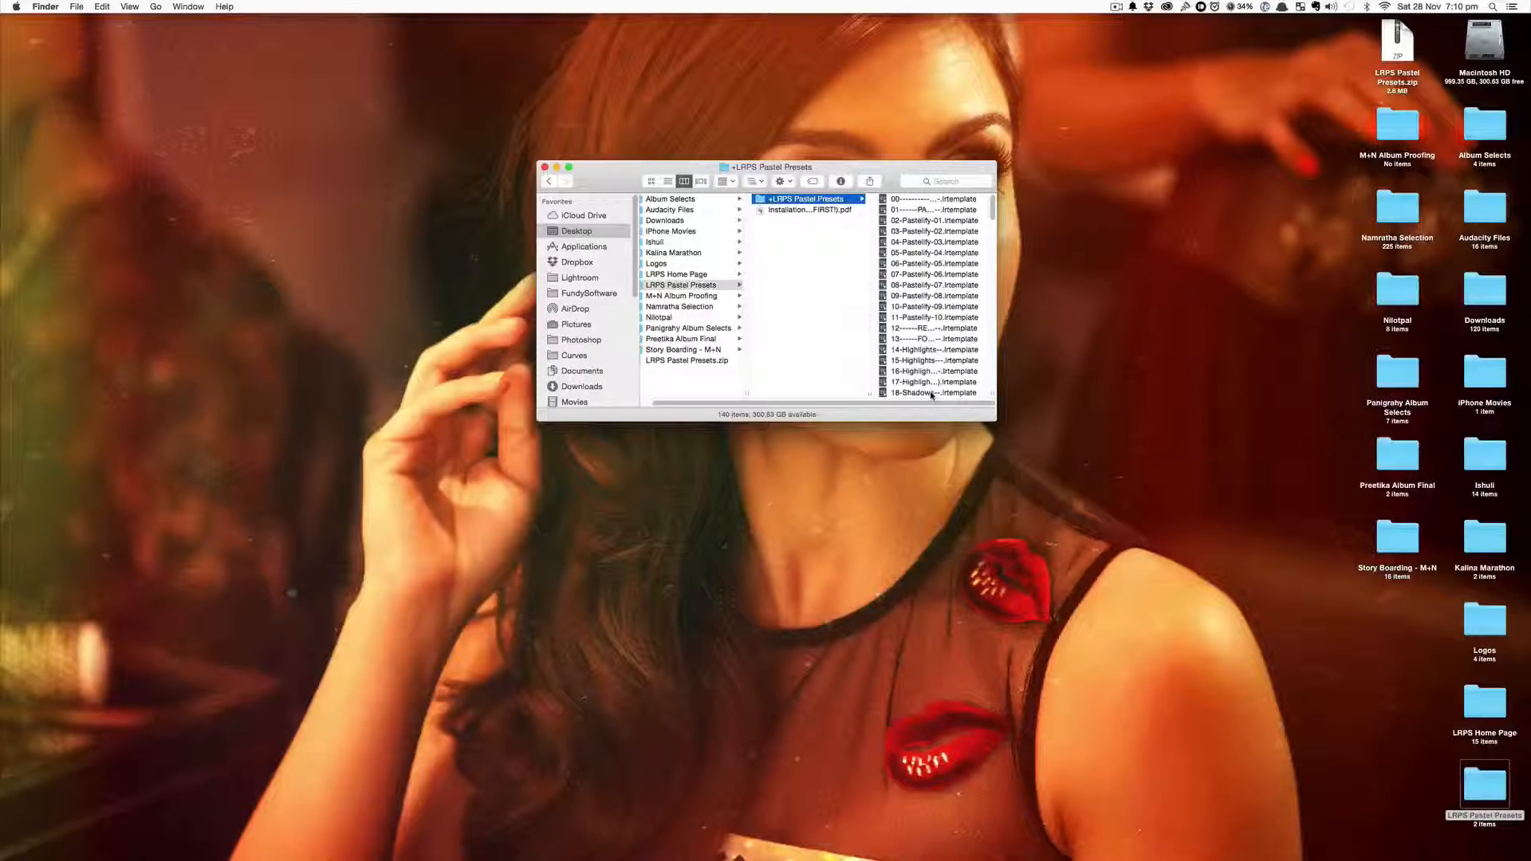
pyautogui.click(789, 211)
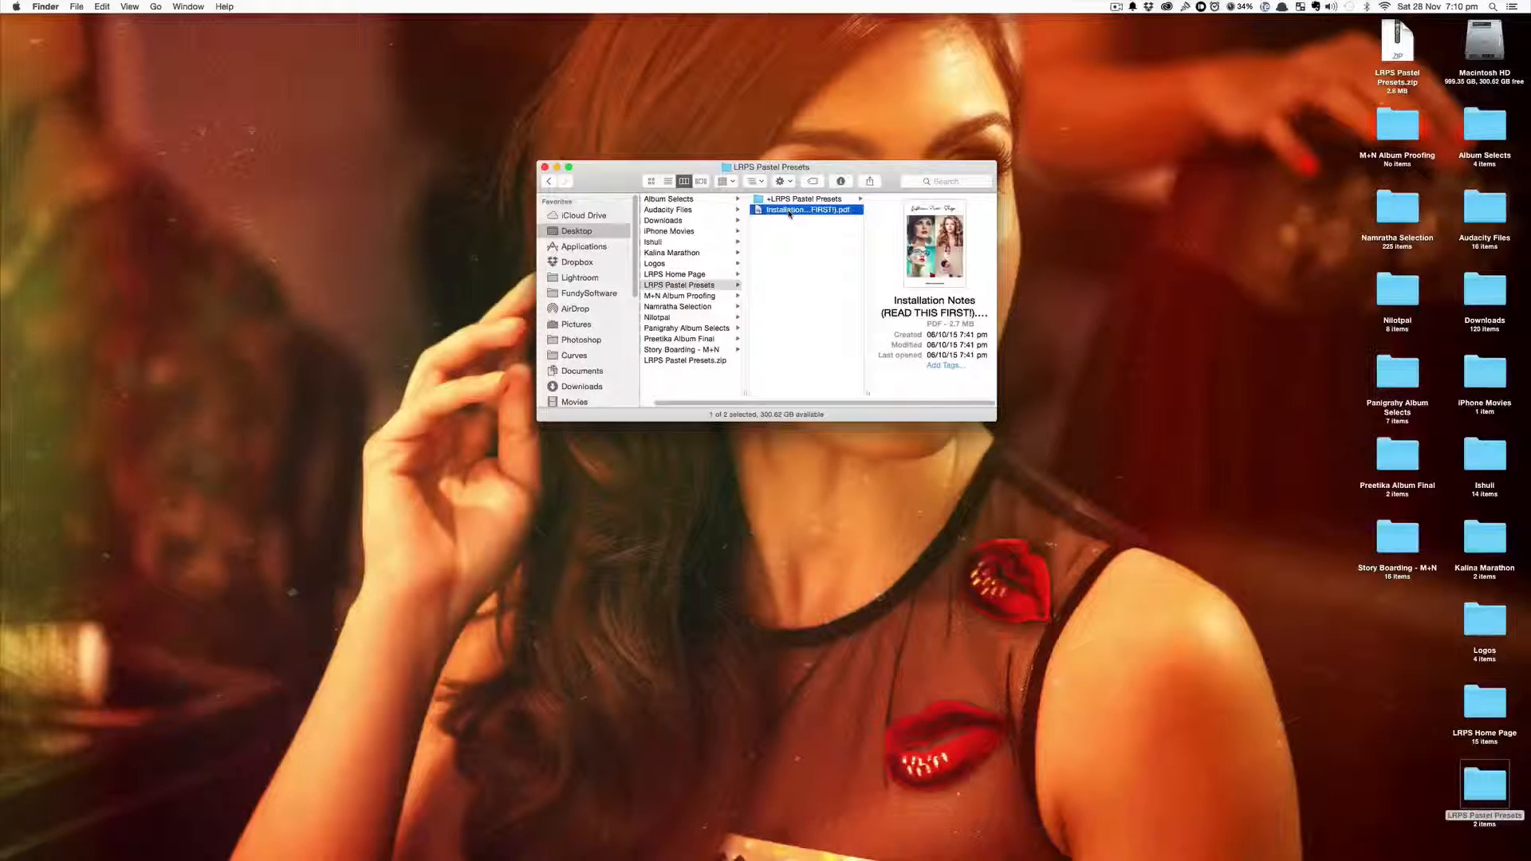
pyautogui.press('space')
pyautogui.scroll(-5, 732, 407)
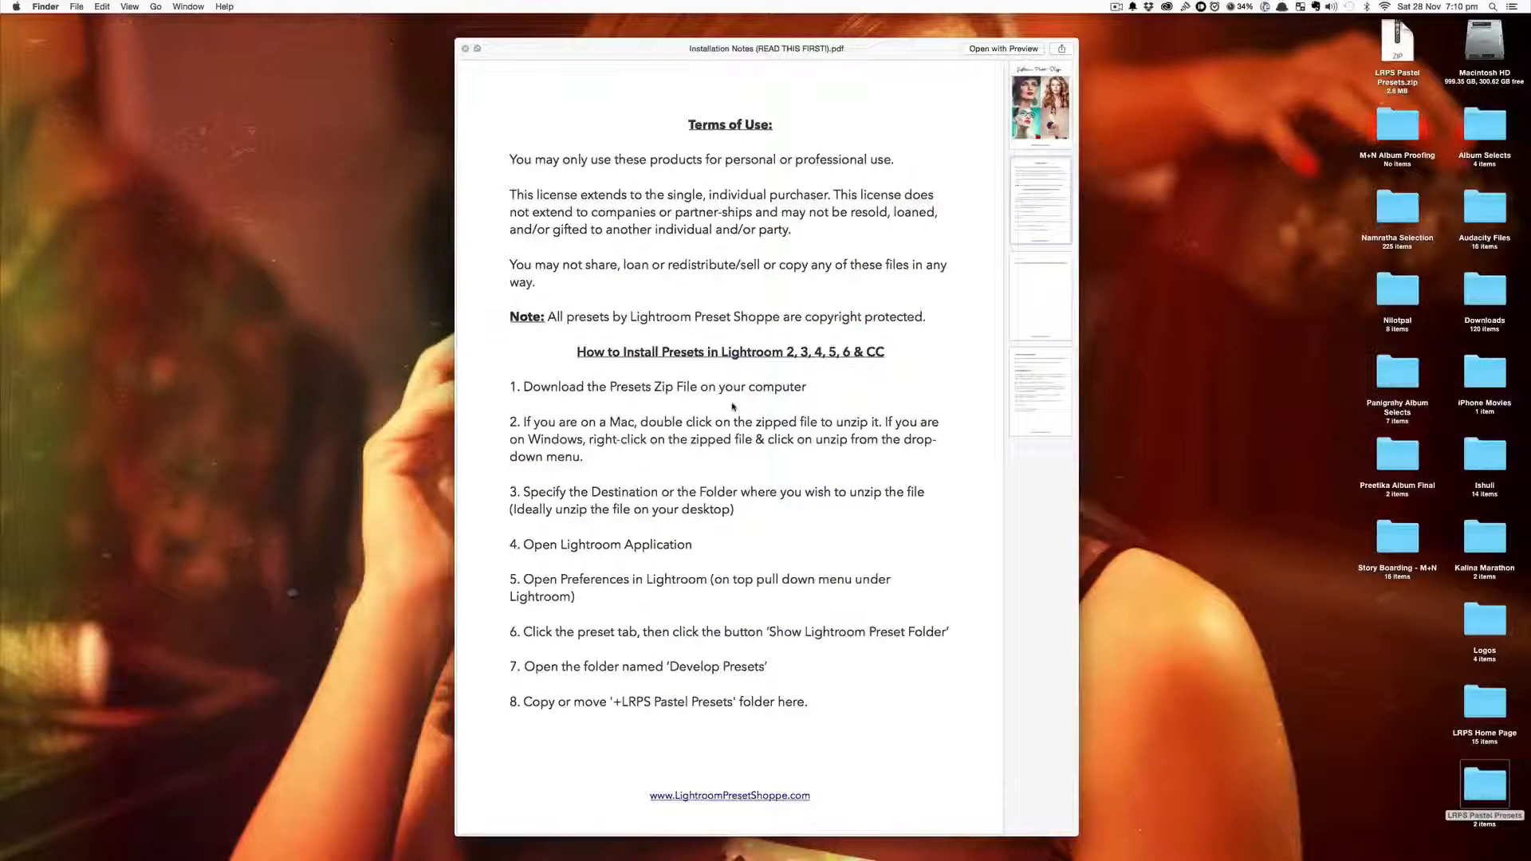
pyautogui.scroll(-5, 732, 406)
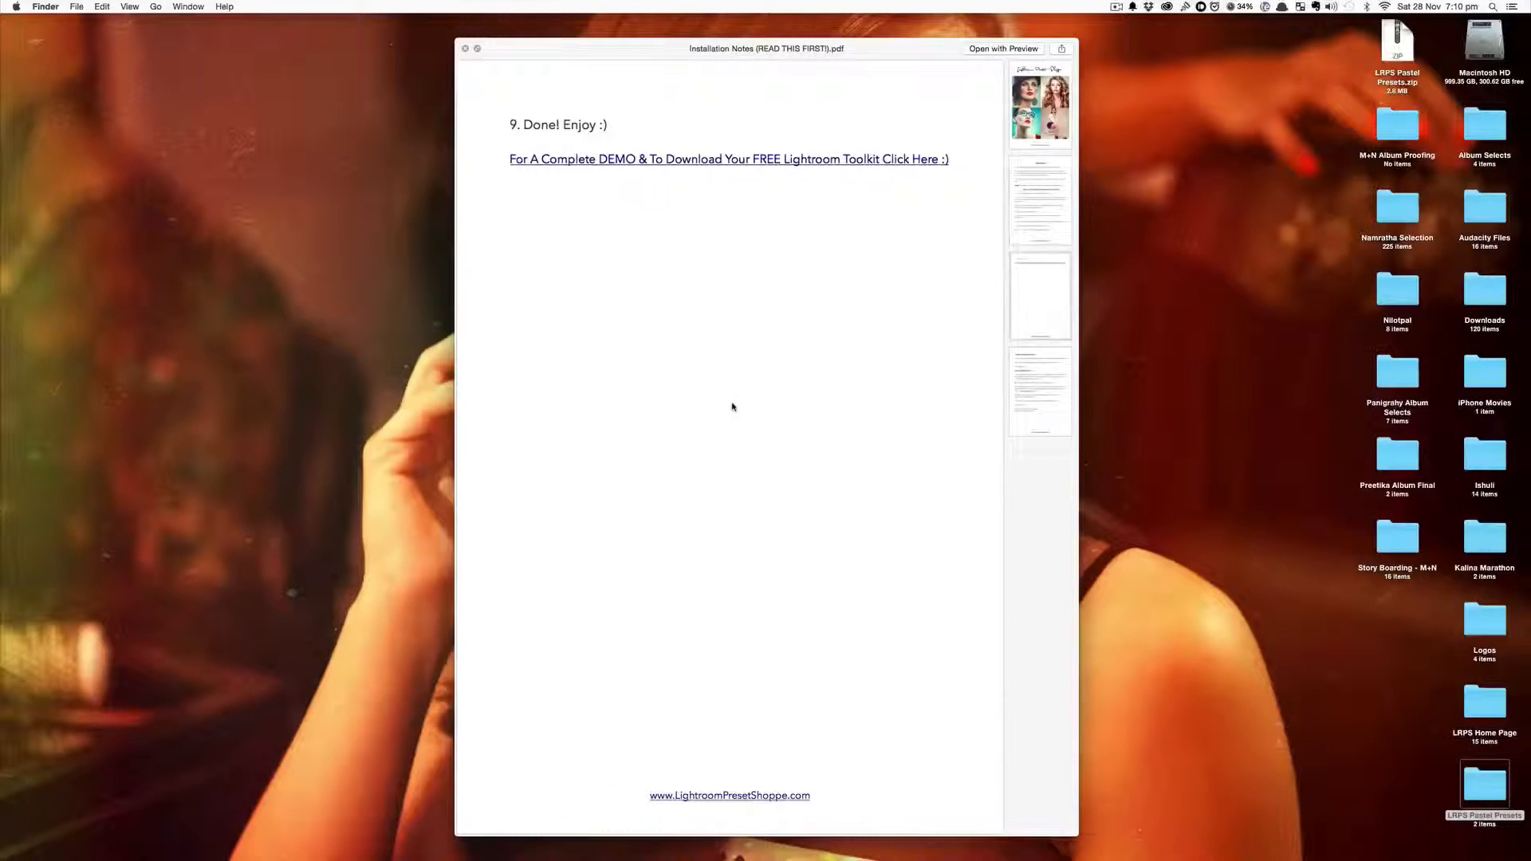
pyautogui.scroll(3, 733, 407)
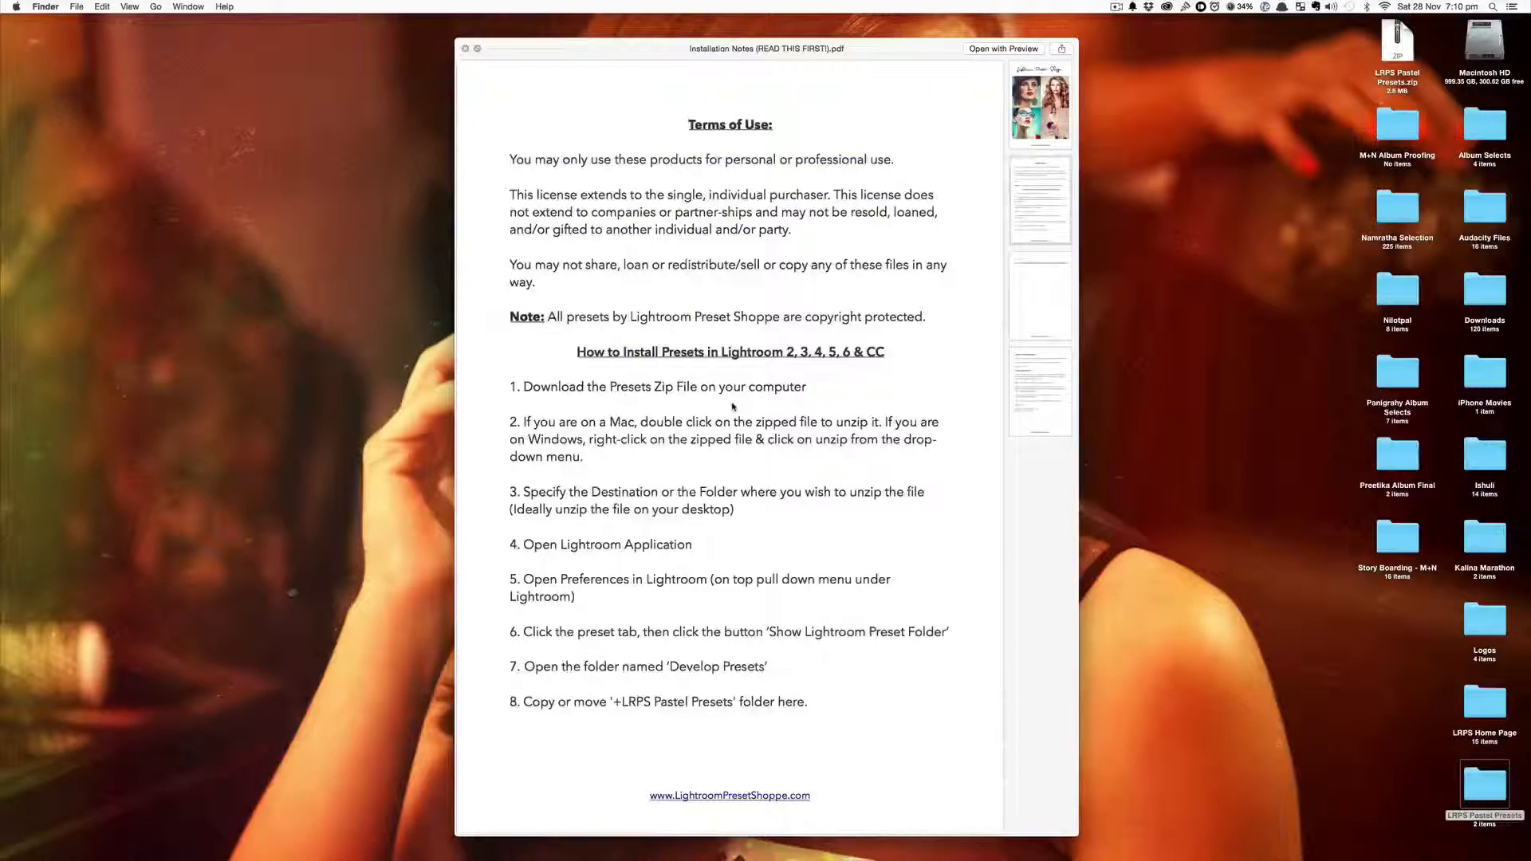
pyautogui.press('space')
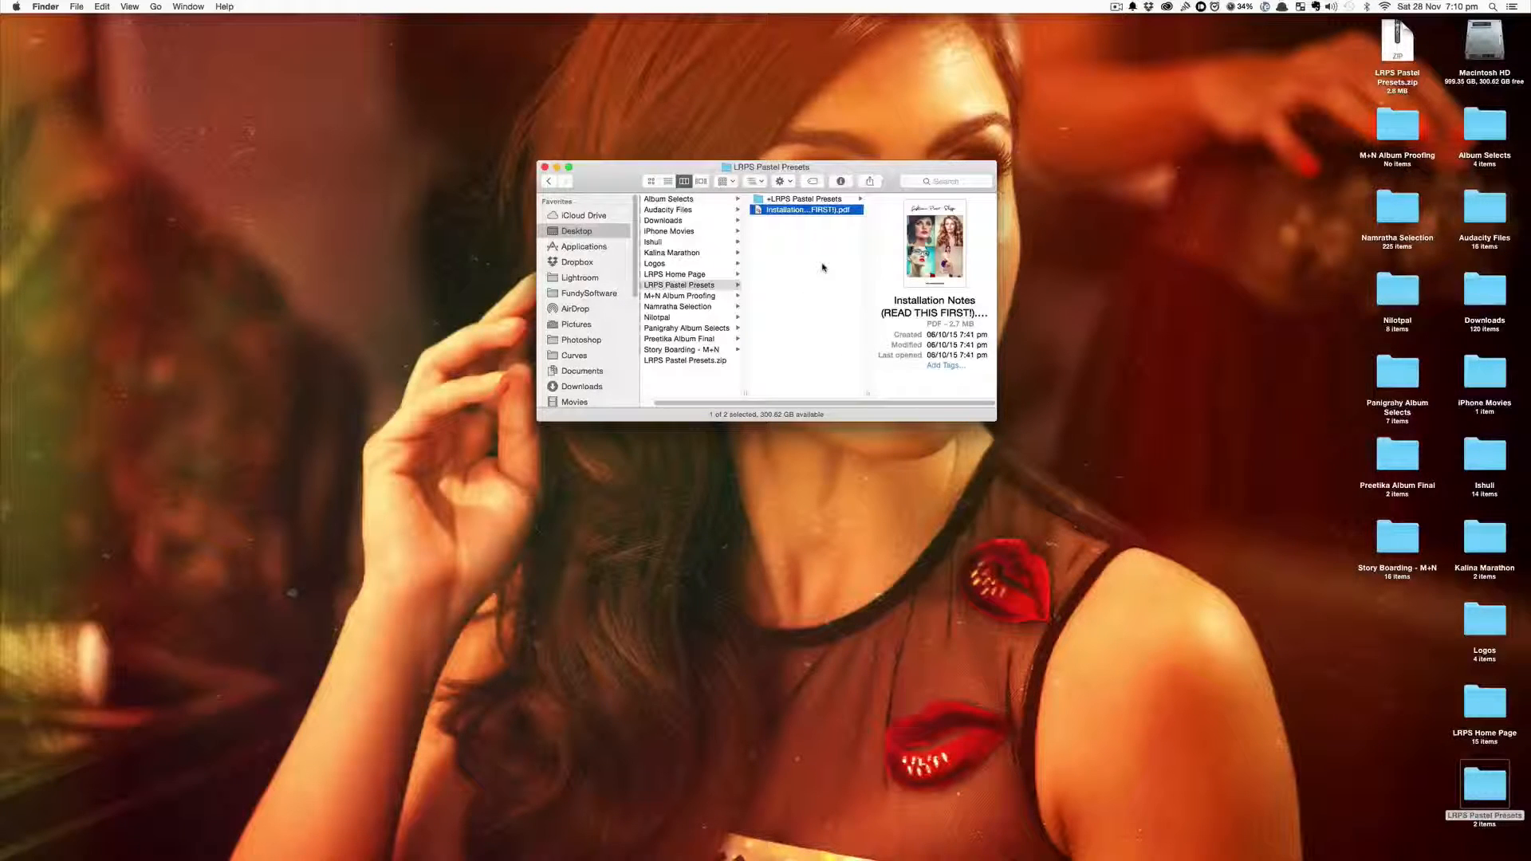
# Copy the +LRPS Pastel Presets folder
pyautogui.press('Up')
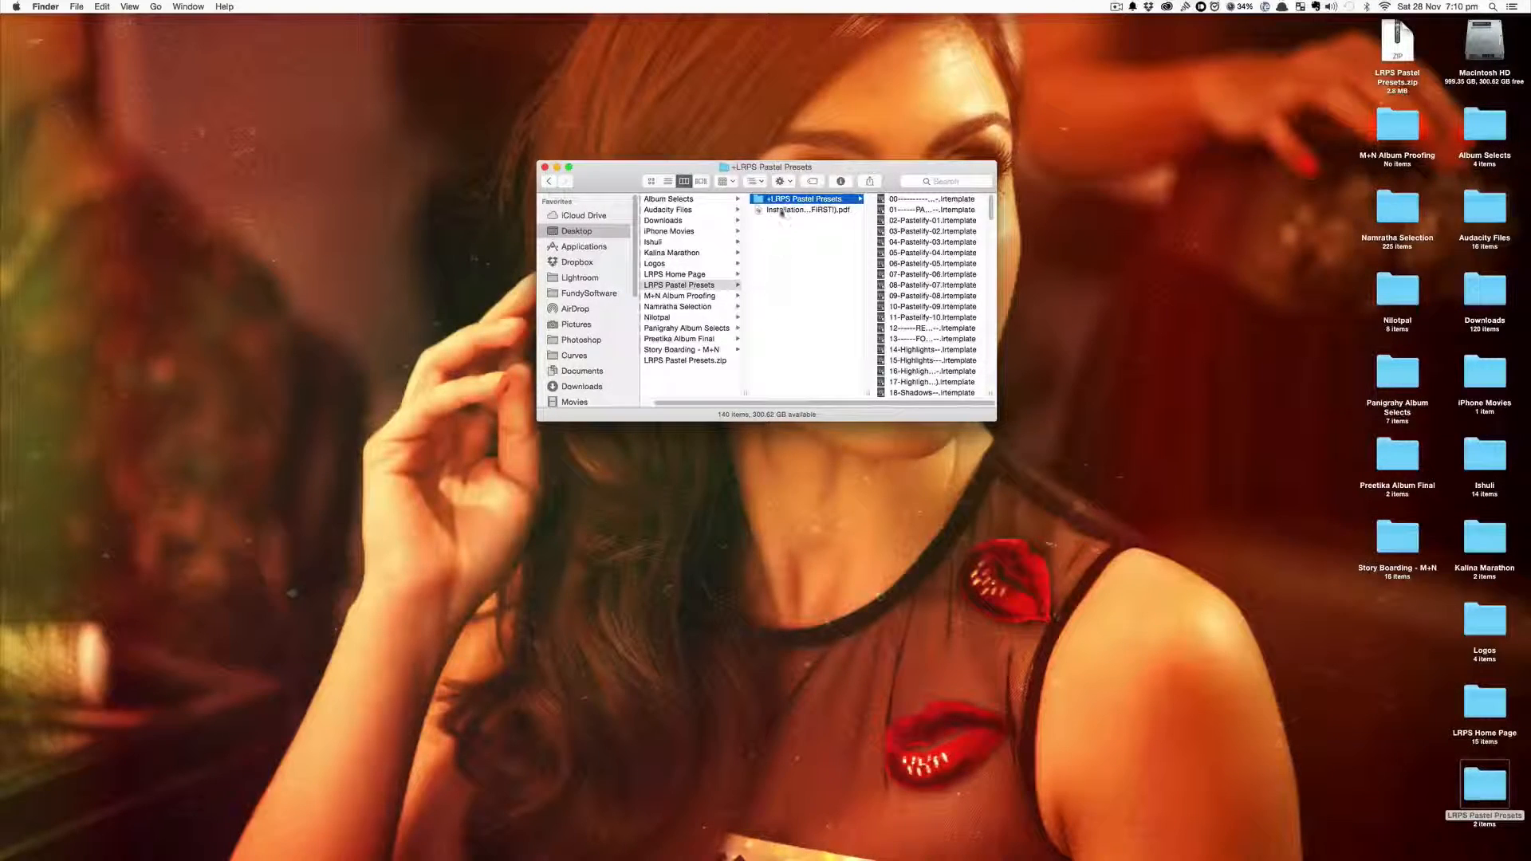
pyautogui.rightClick(830, 203)
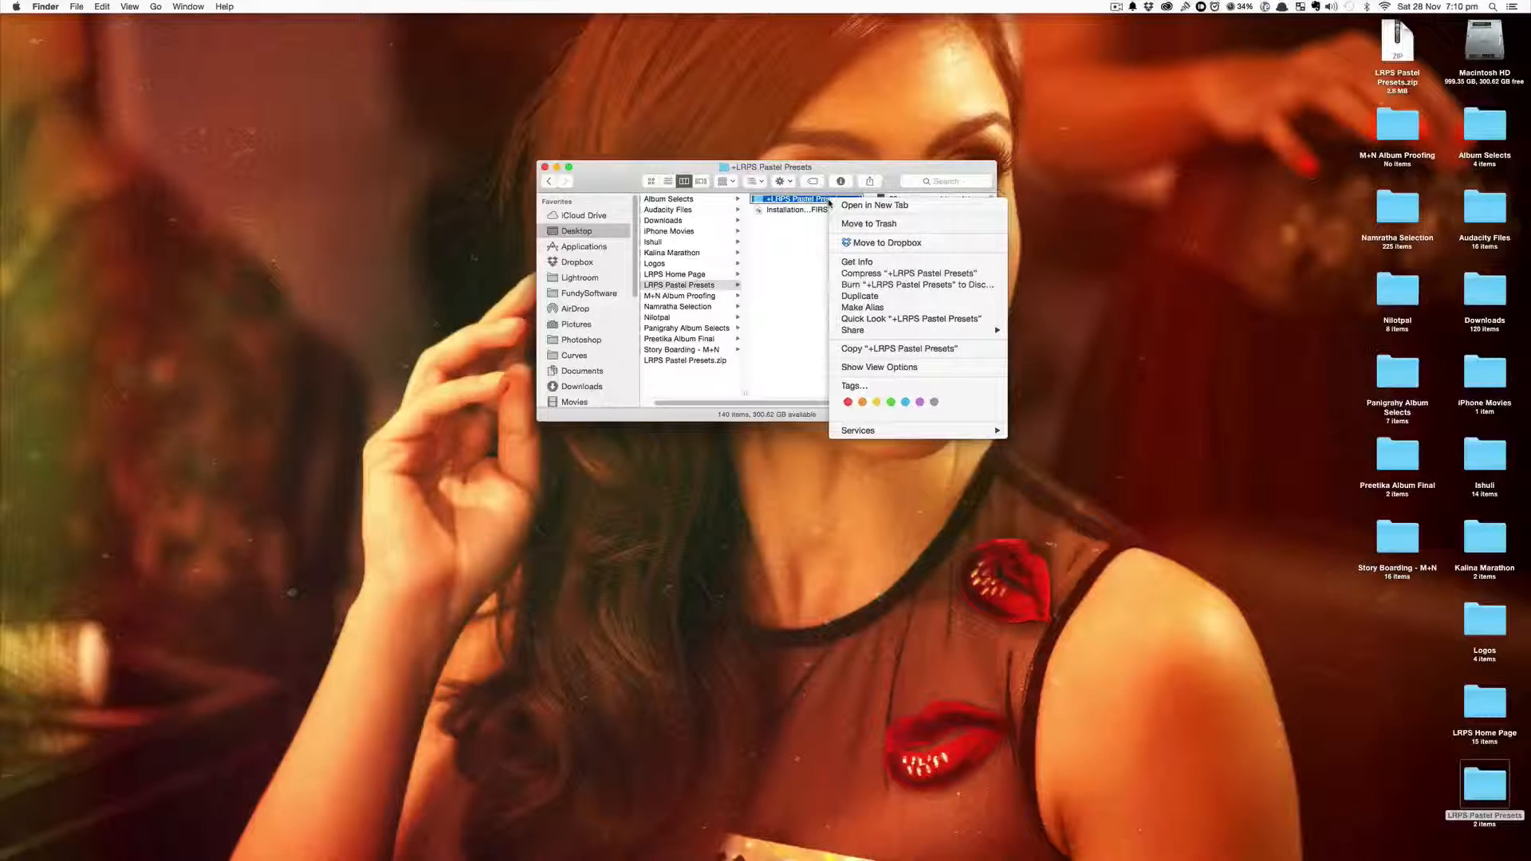
pyautogui.click(883, 348)
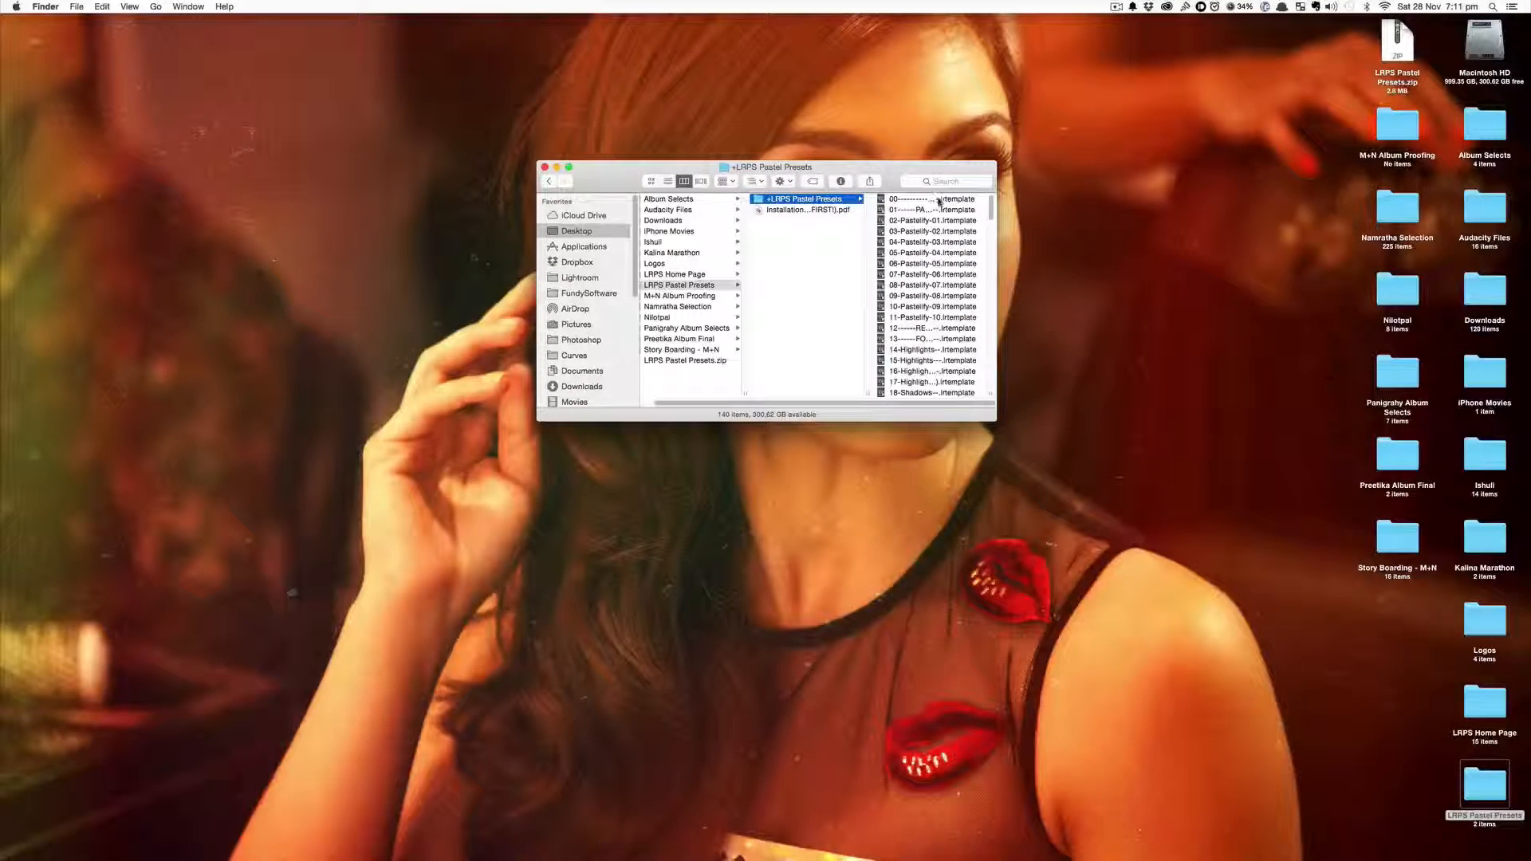
pyautogui.scroll(-20, 931, 345)
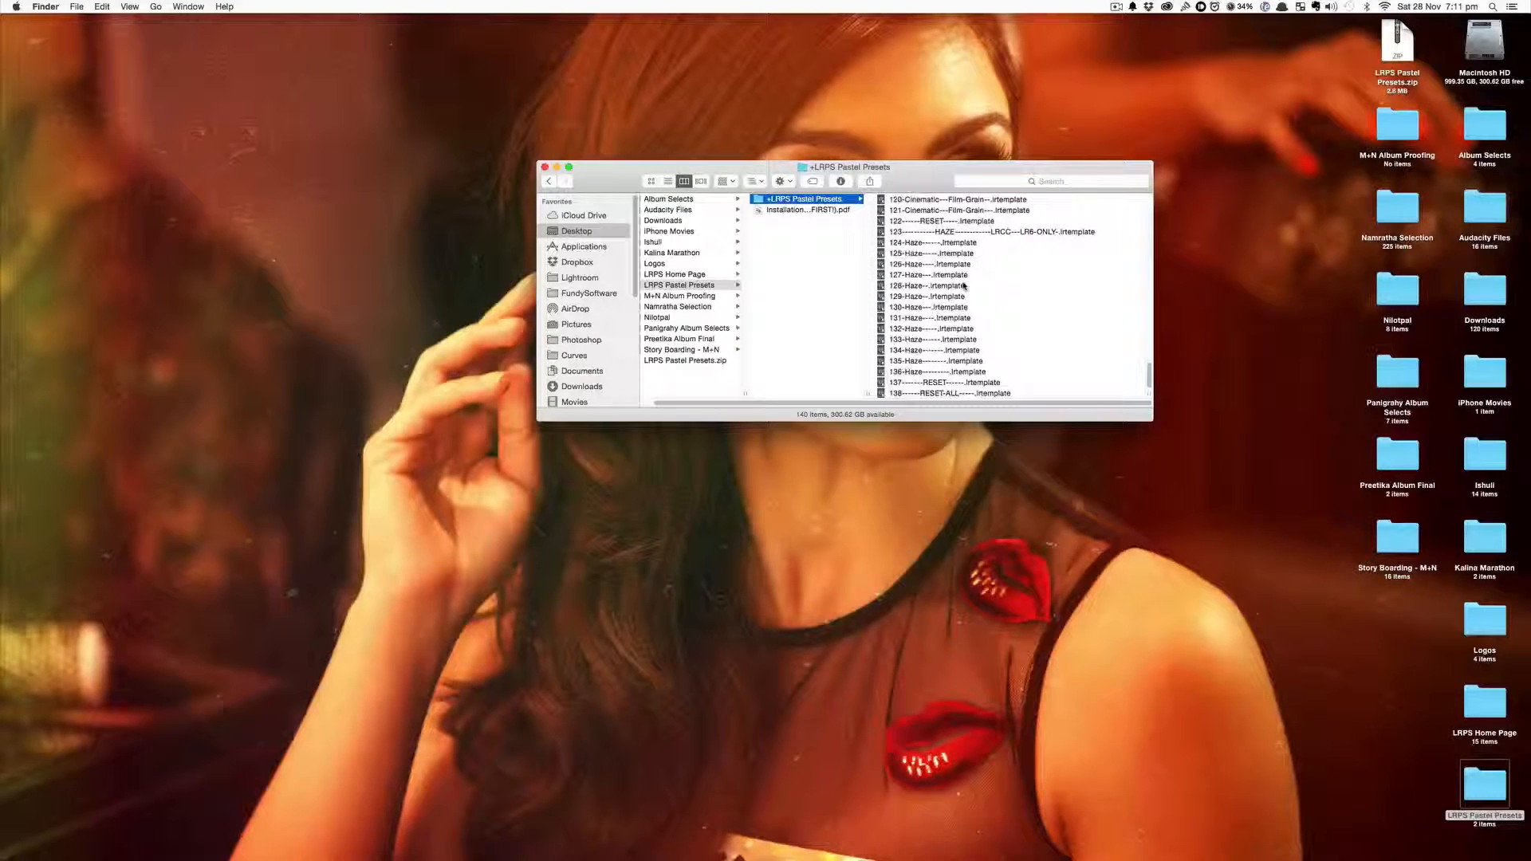
pyautogui.rightClick(788, 201)
pyautogui.click(785, 250)
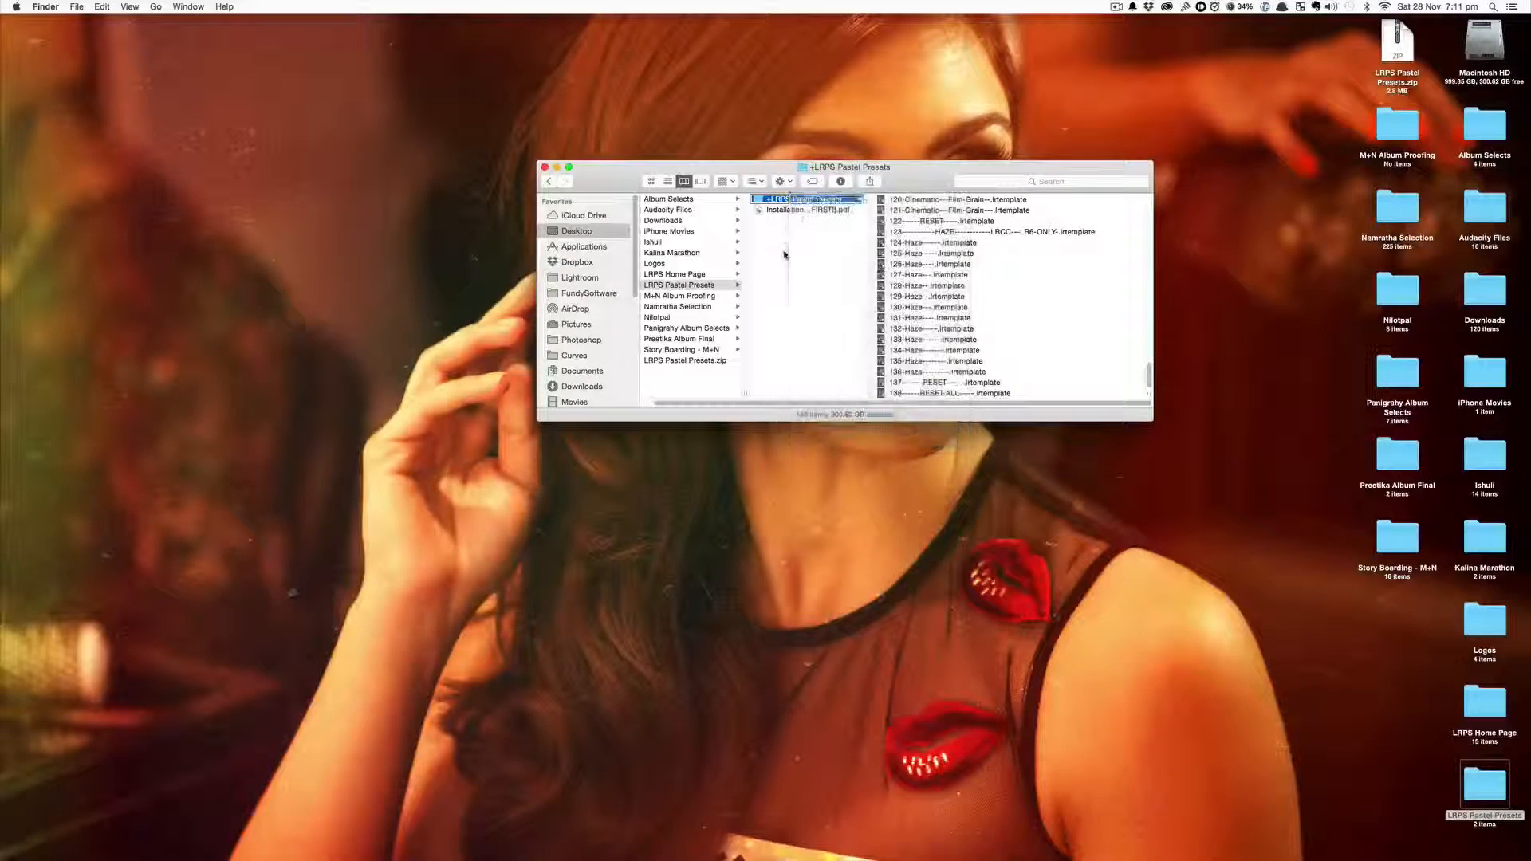
pyautogui.rightClick(779, 204)
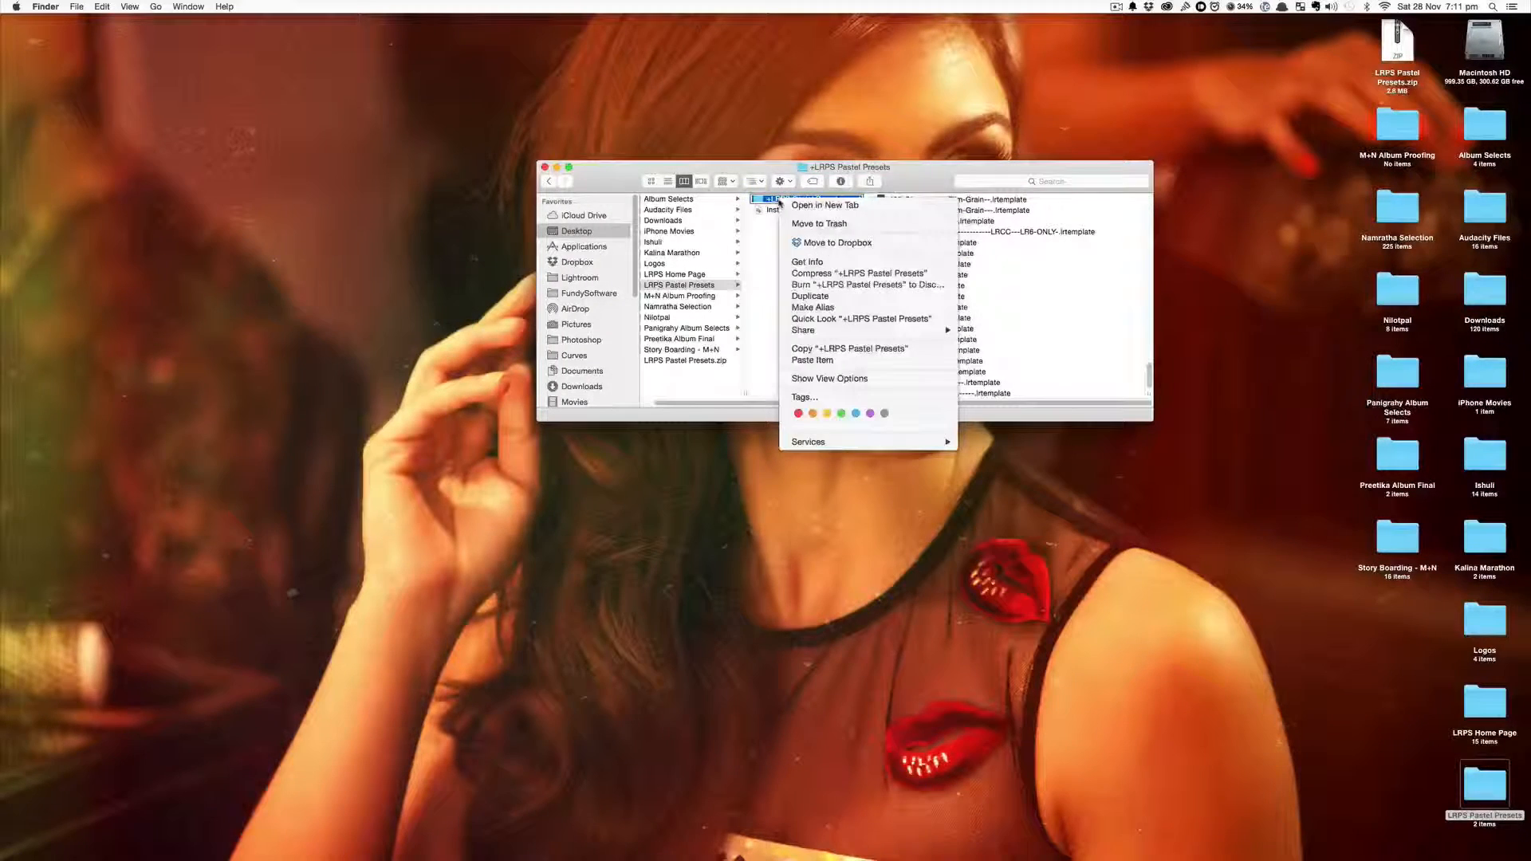
pyautogui.click(810, 350)
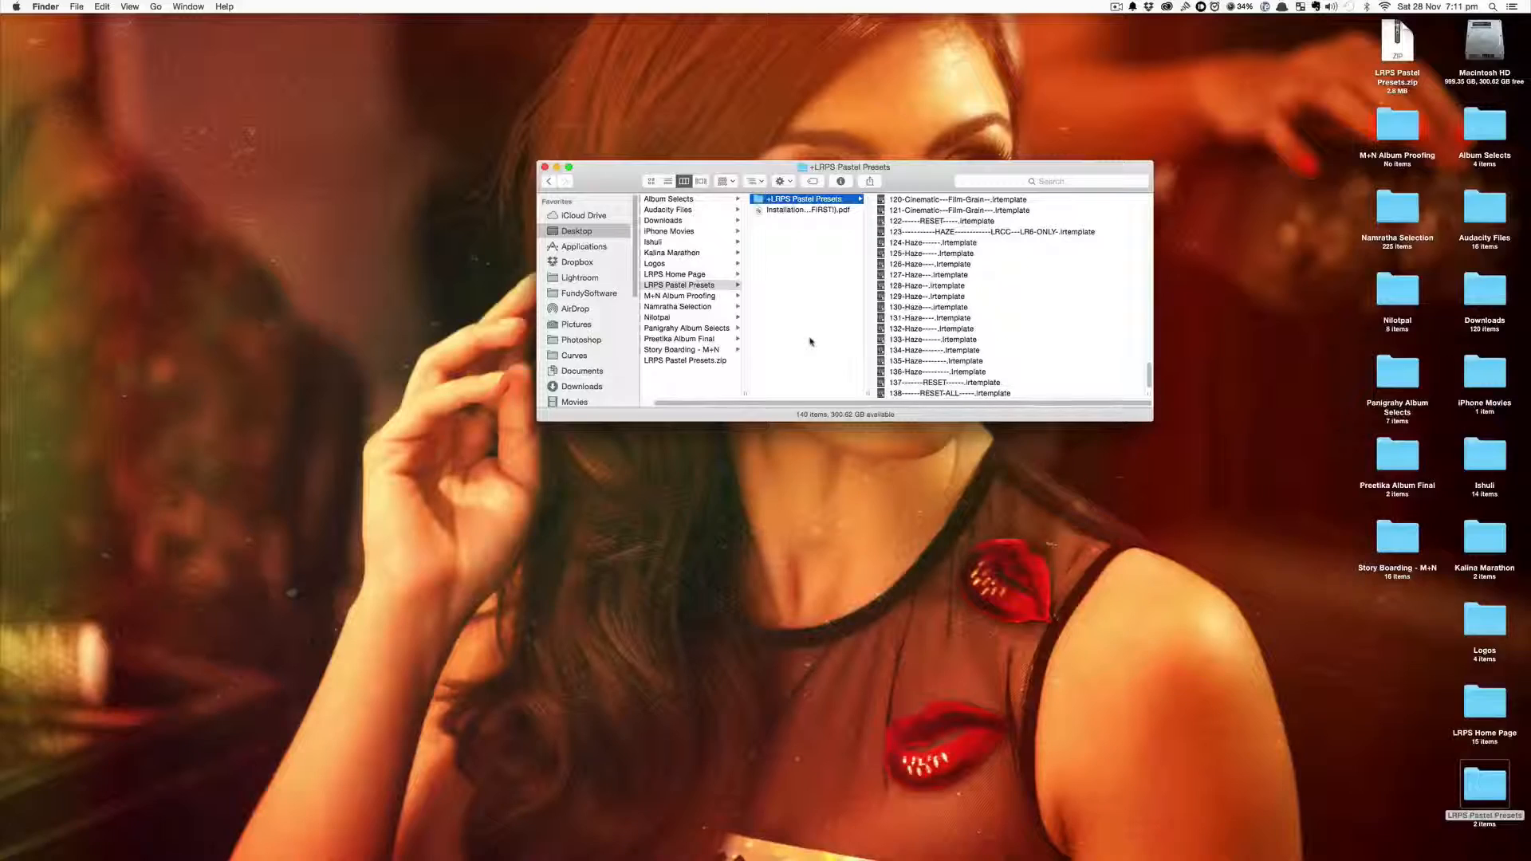
# Switch to Lightroom and open its Preferences
pyautogui.moveTo(10, 291)
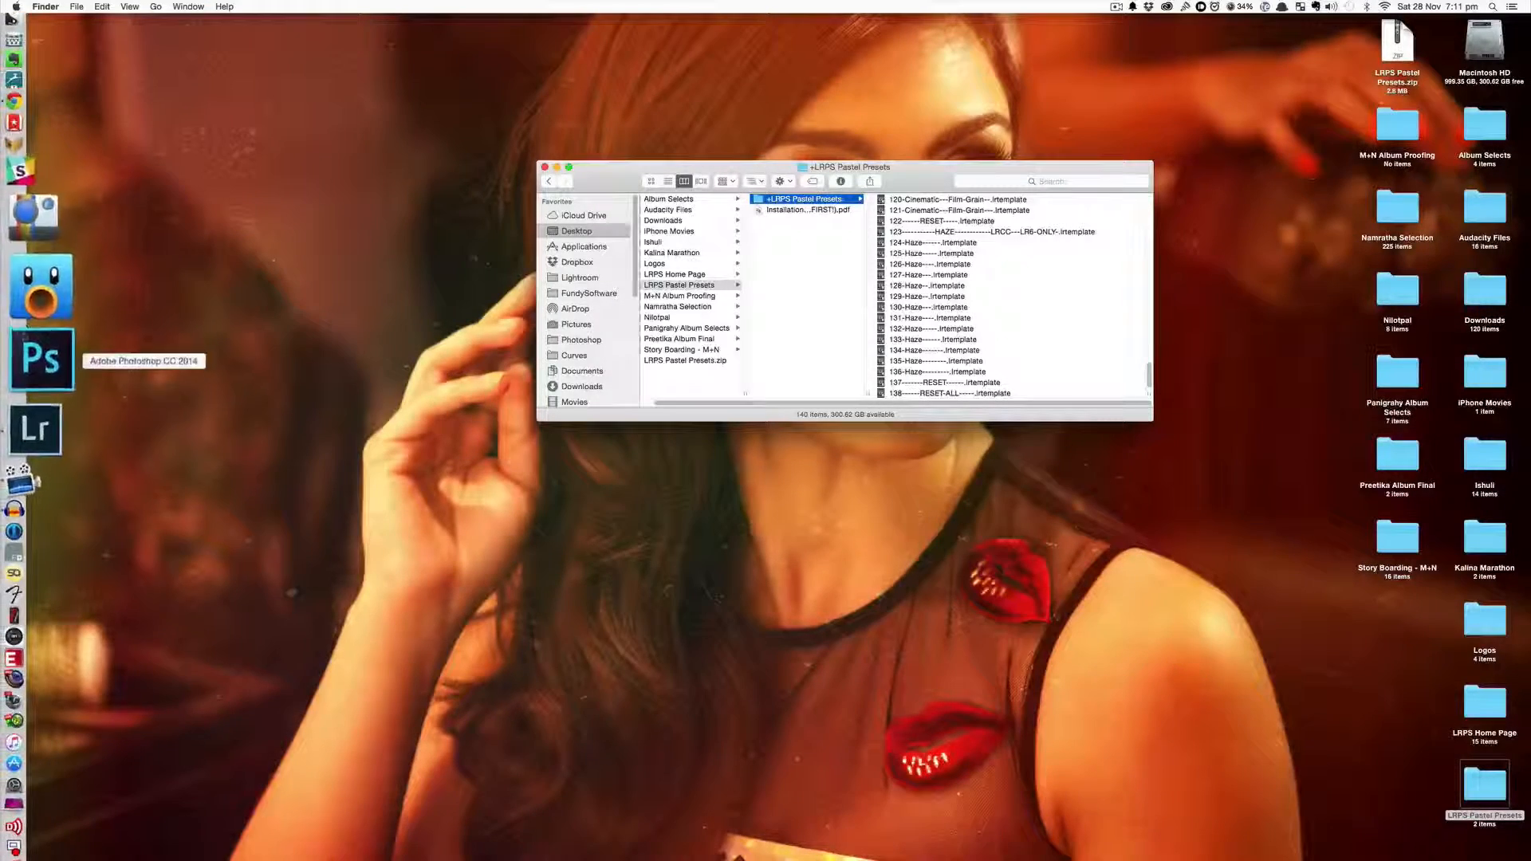
pyautogui.click(40, 377)
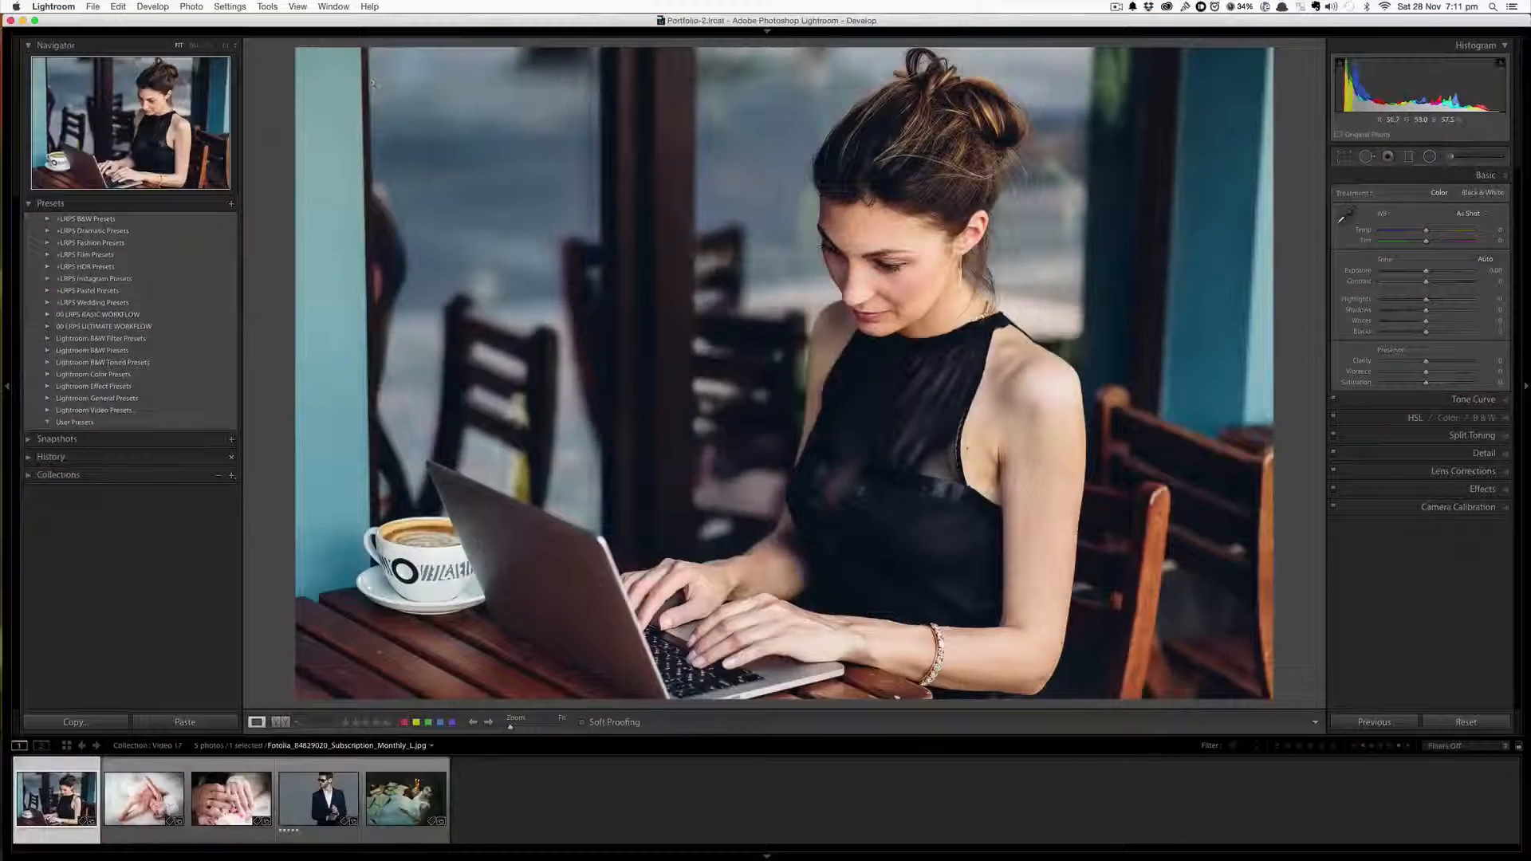
pyautogui.click(58, 7)
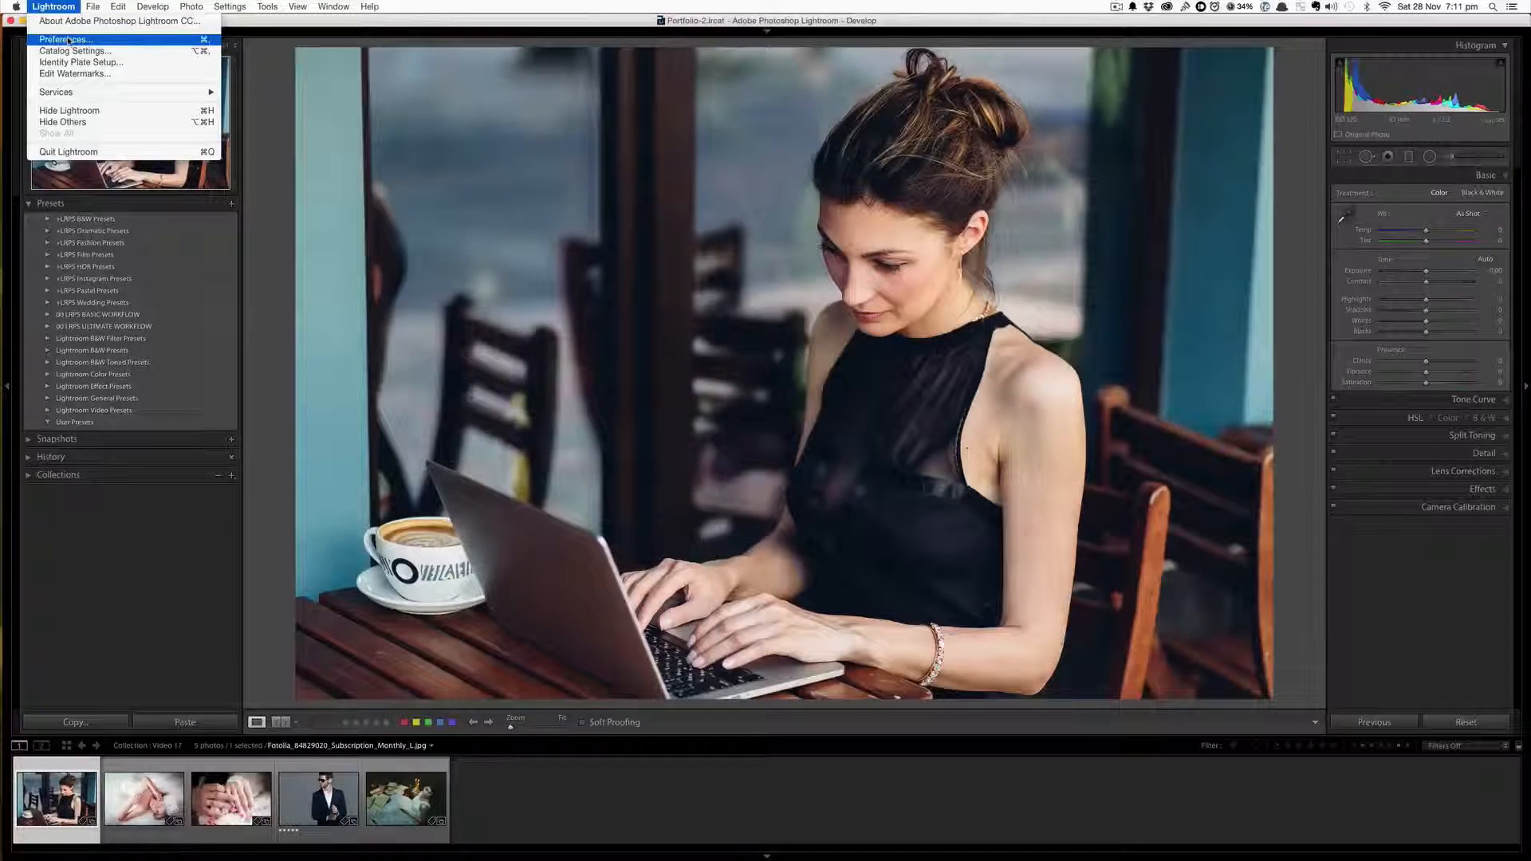
pyautogui.moveTo(140, 7)
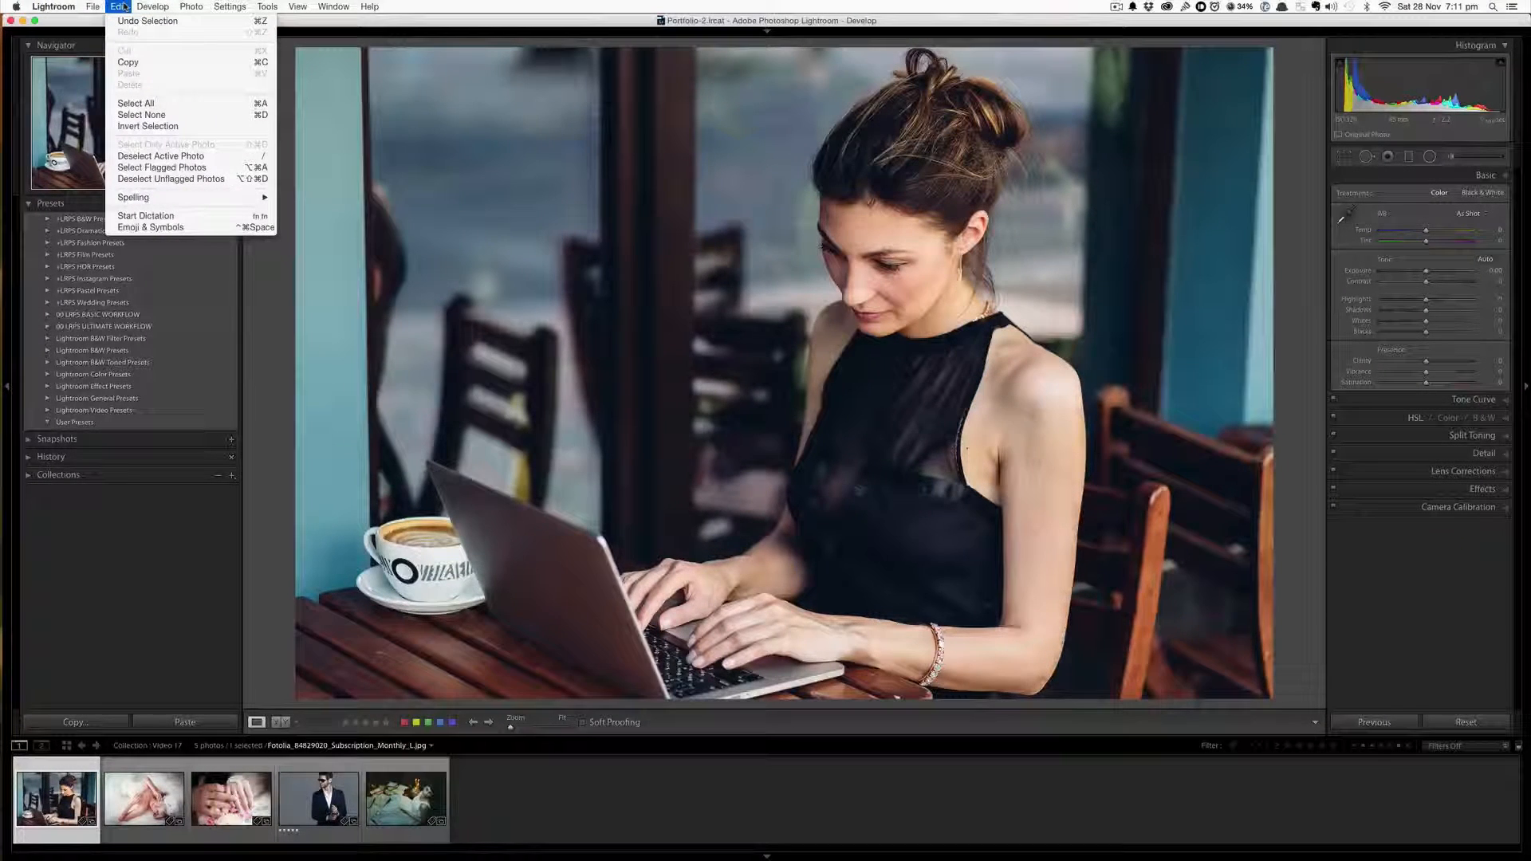
pyautogui.moveTo(53, 7)
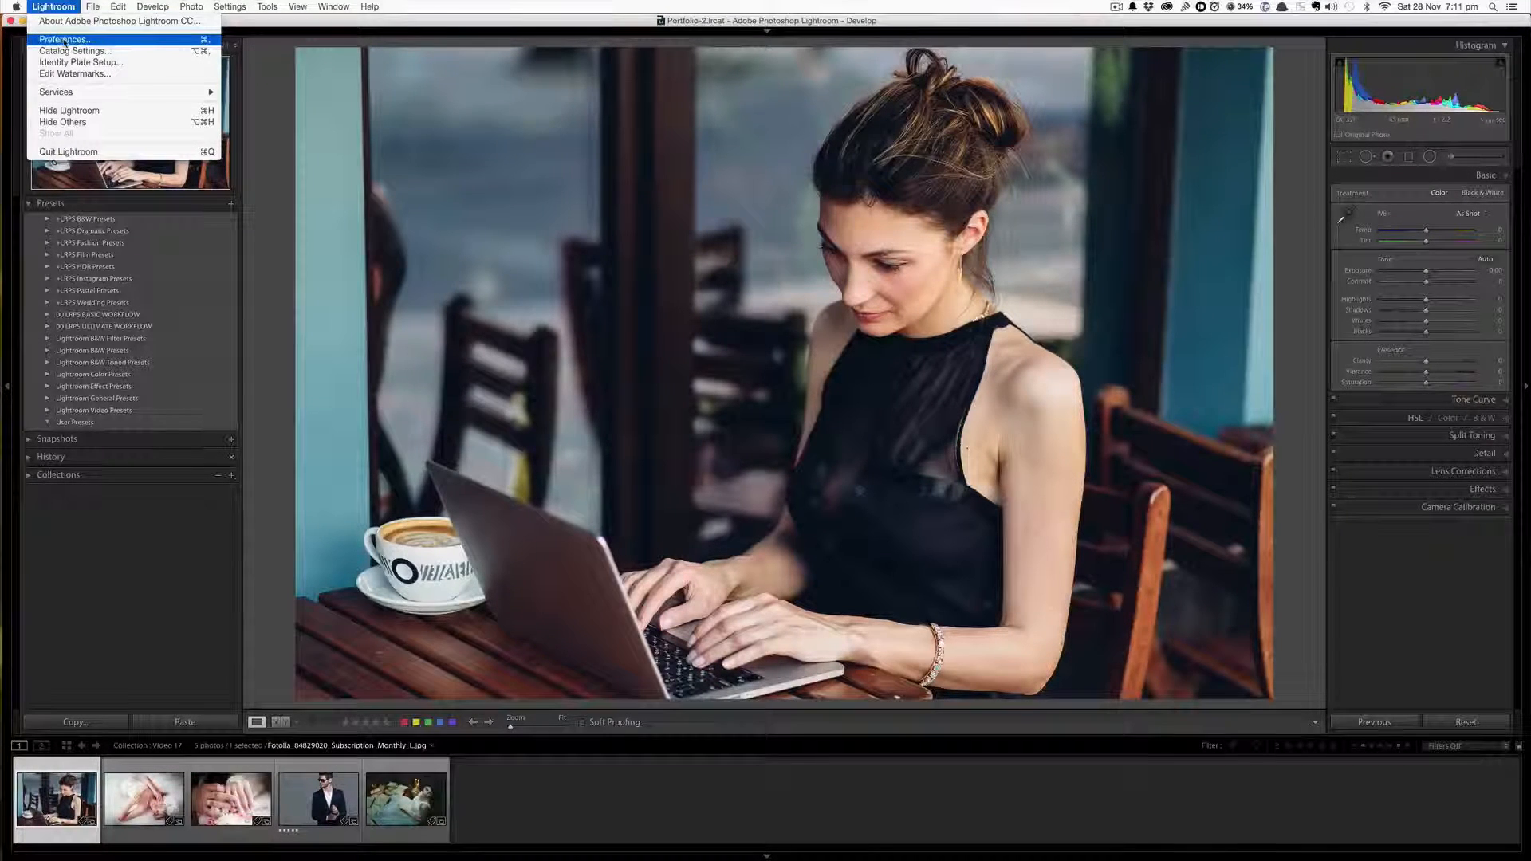
pyautogui.click(64, 40)
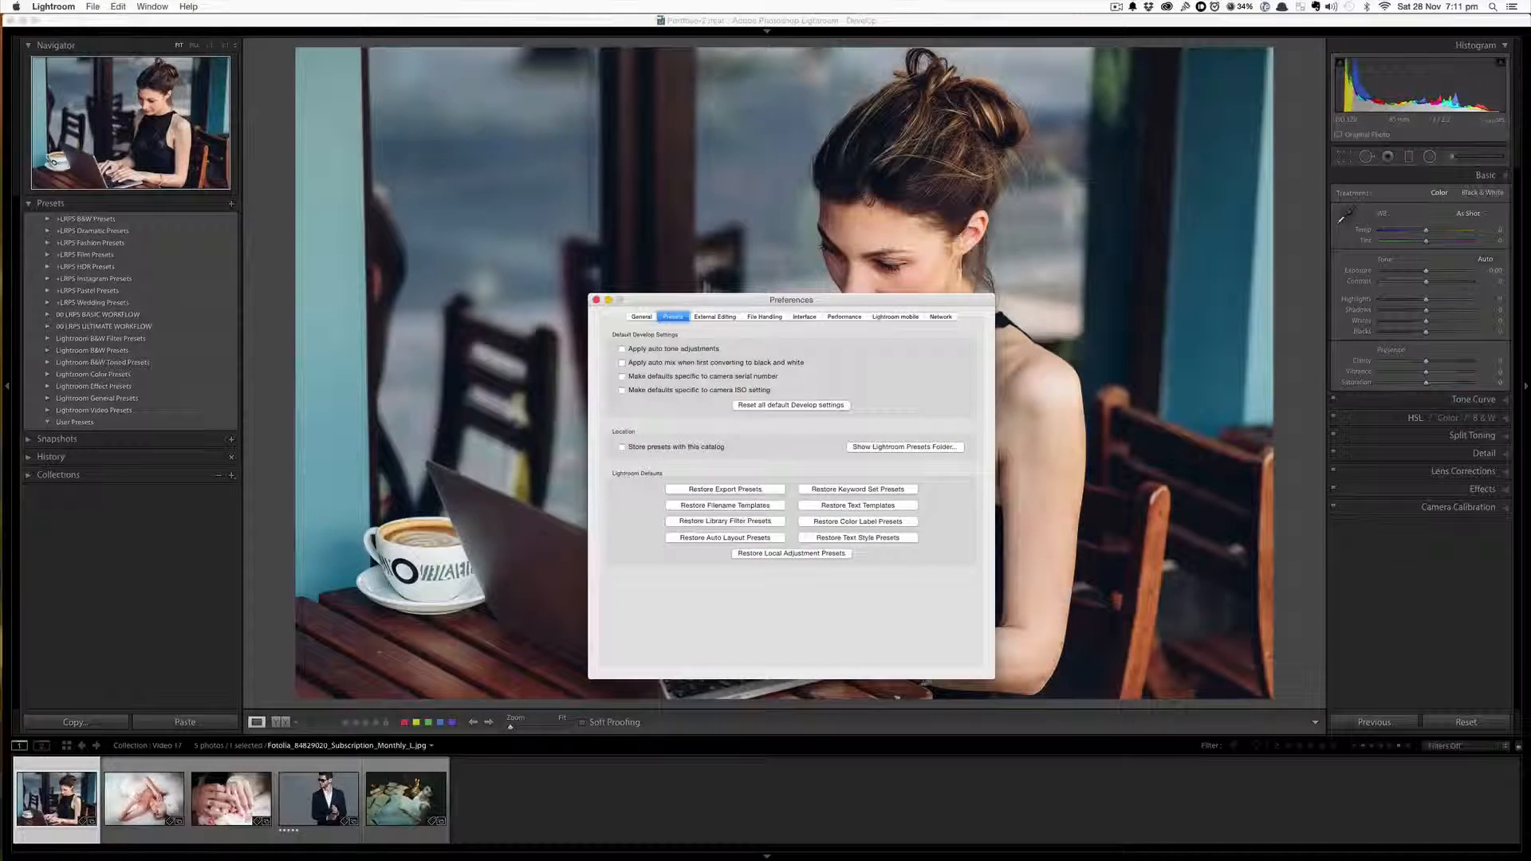
# Show the Lightroom Presets folder from the Presets preferences
pyautogui.click(641, 317)
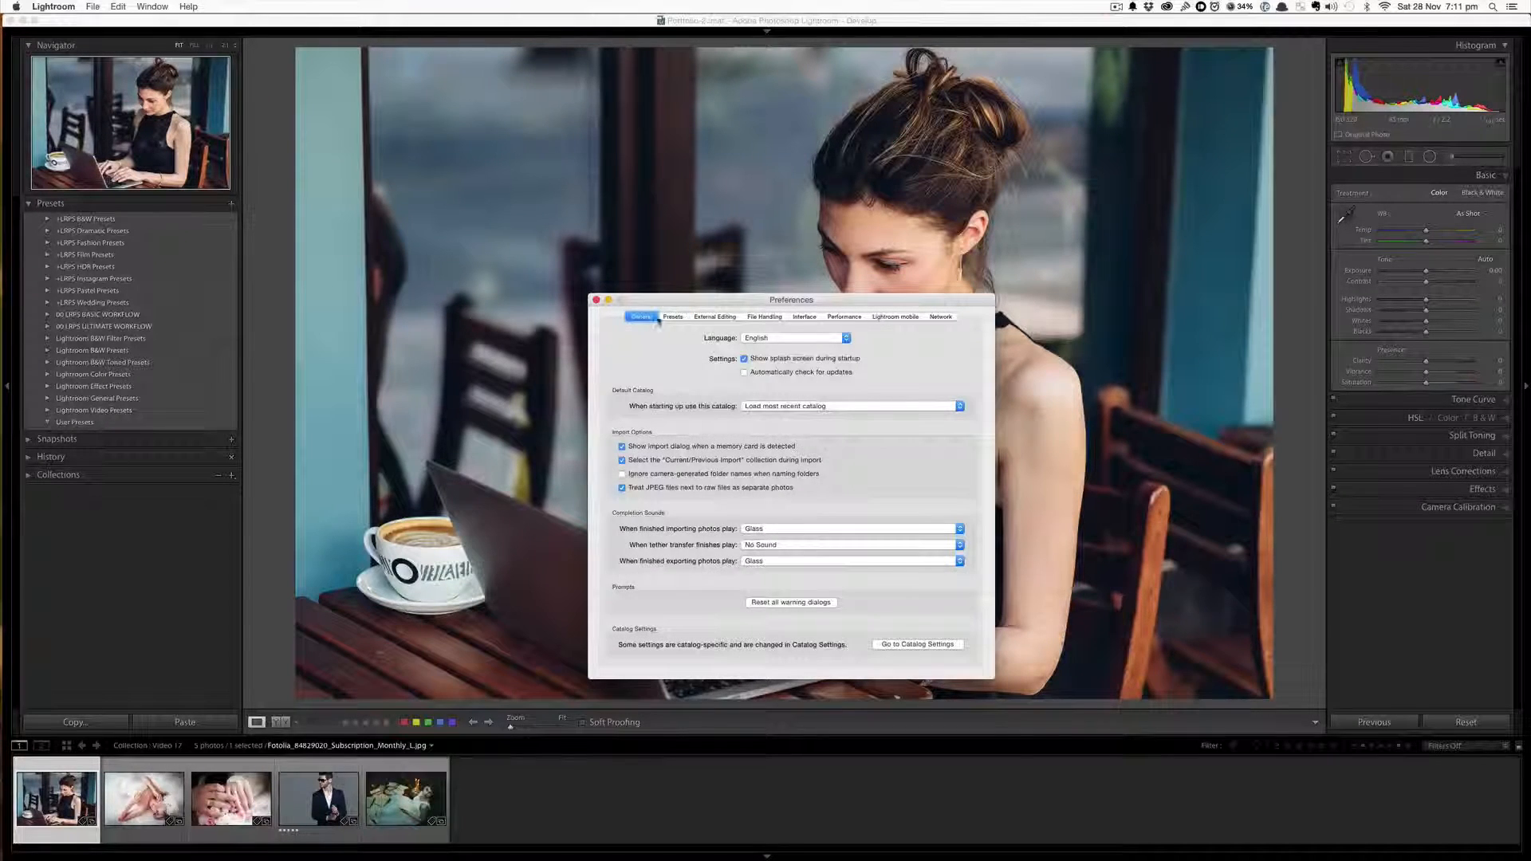
pyautogui.click(673, 317)
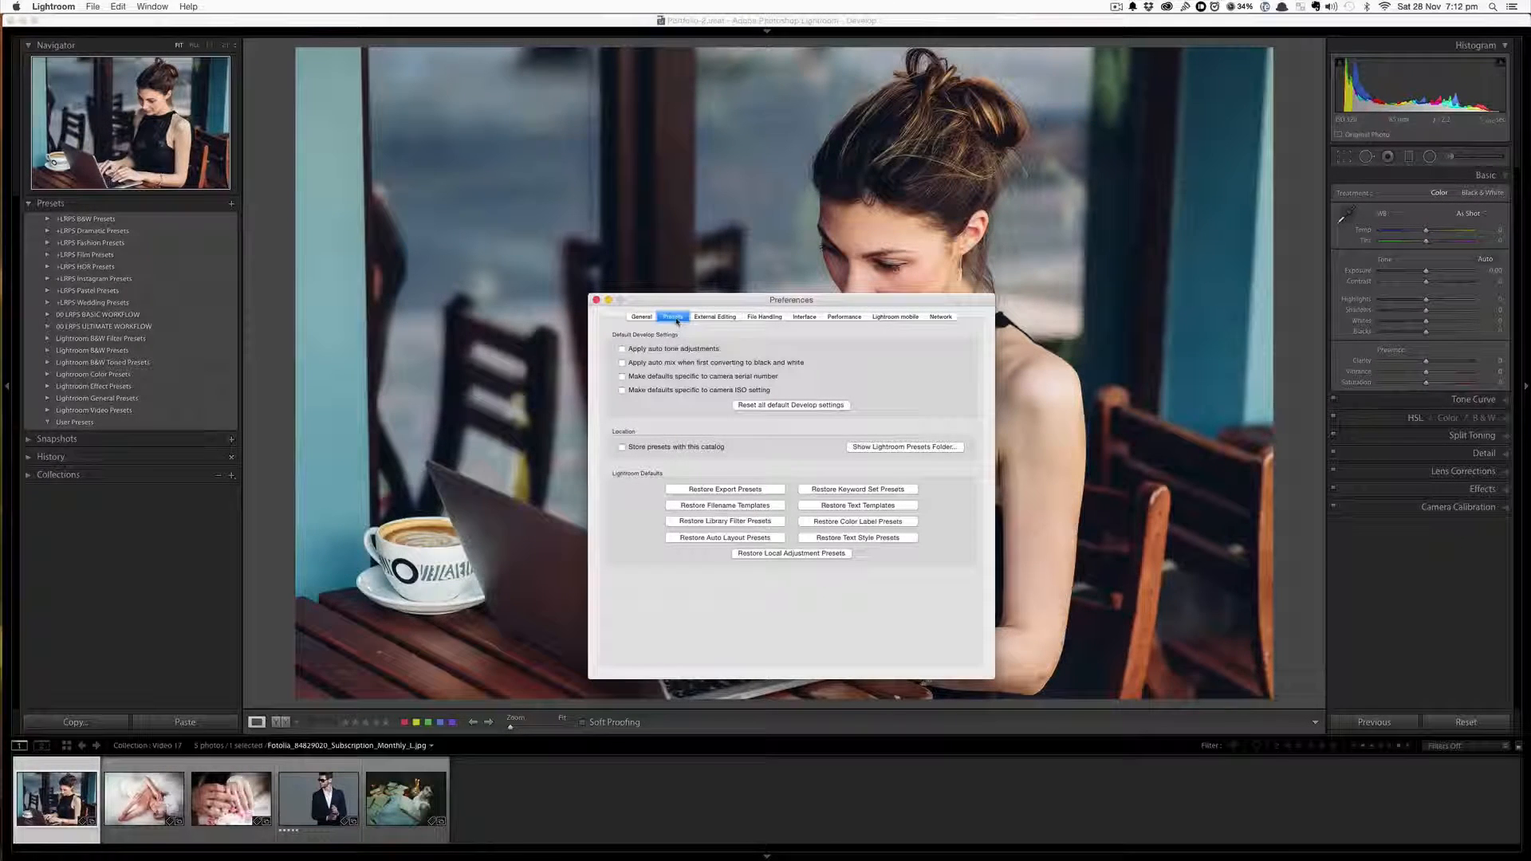
pyautogui.click(883, 448)
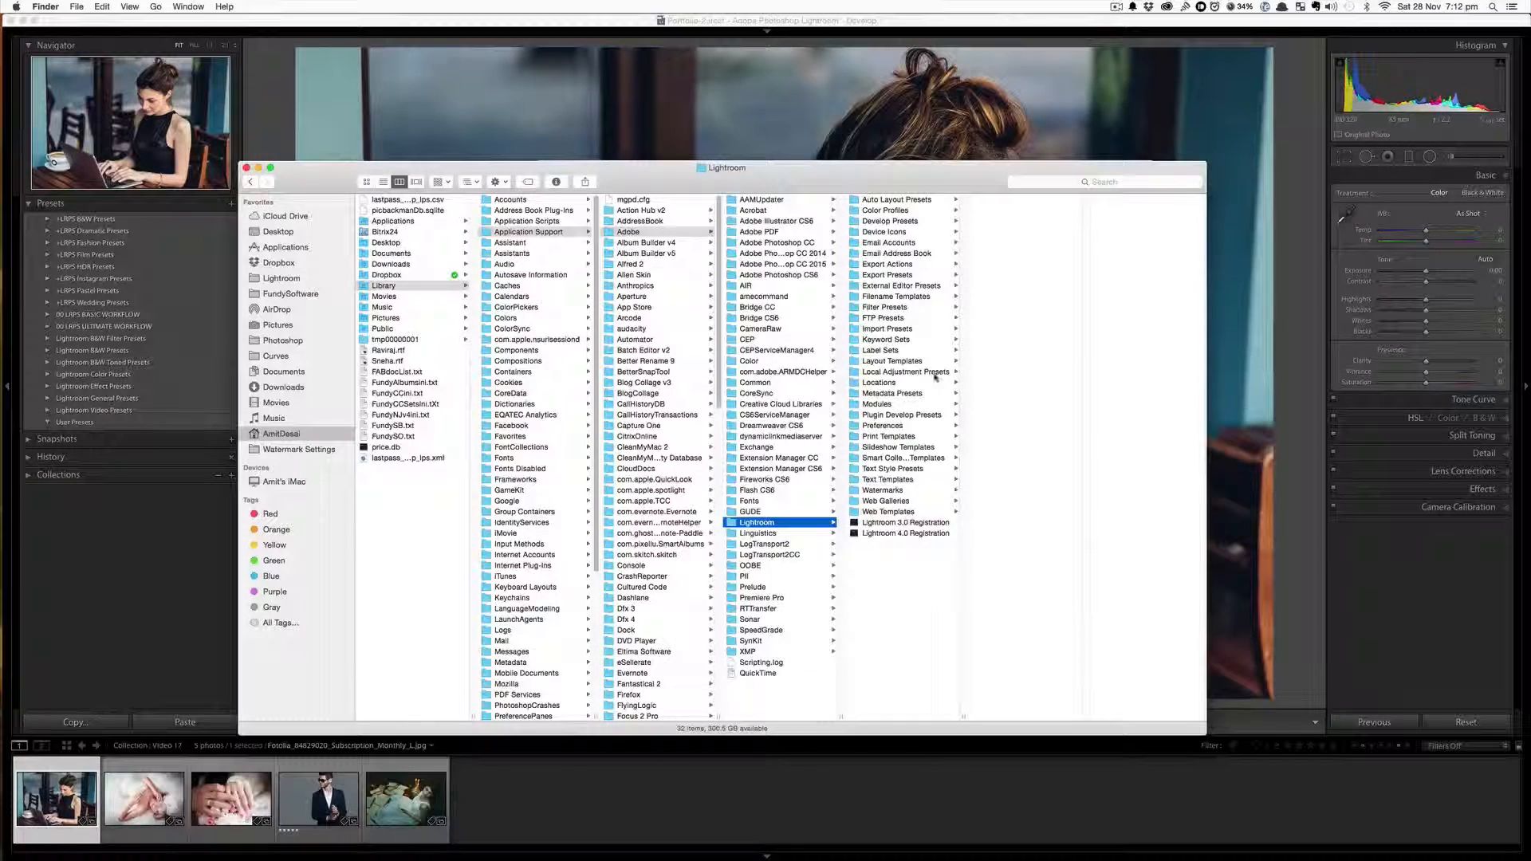
# Paste the +LRPS Pastel Presets folder into the Develop Presets folder
pyautogui.click(912, 226)
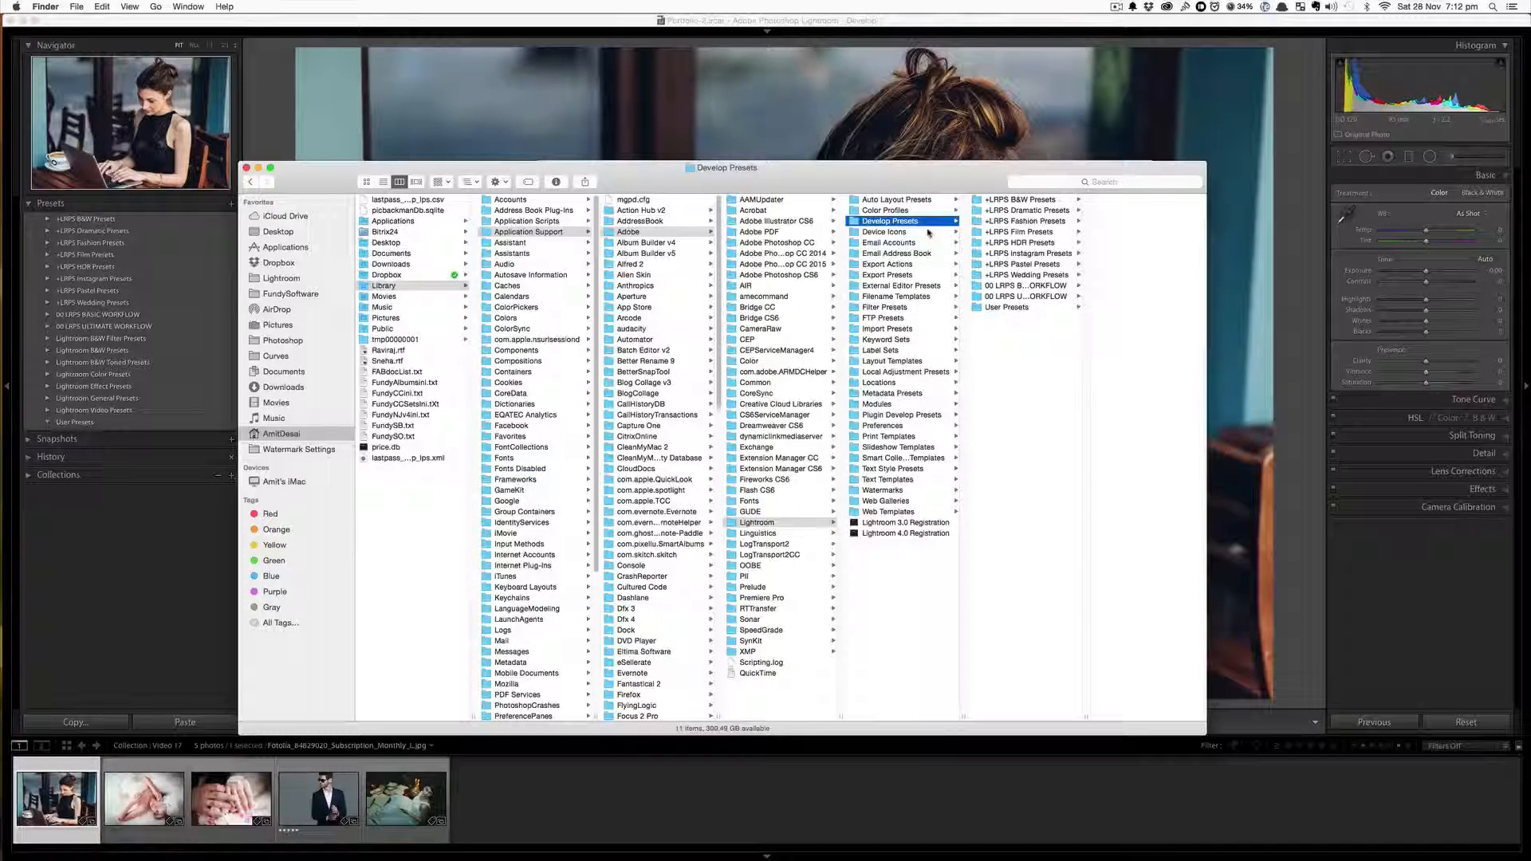
pyautogui.rightClick(1028, 390)
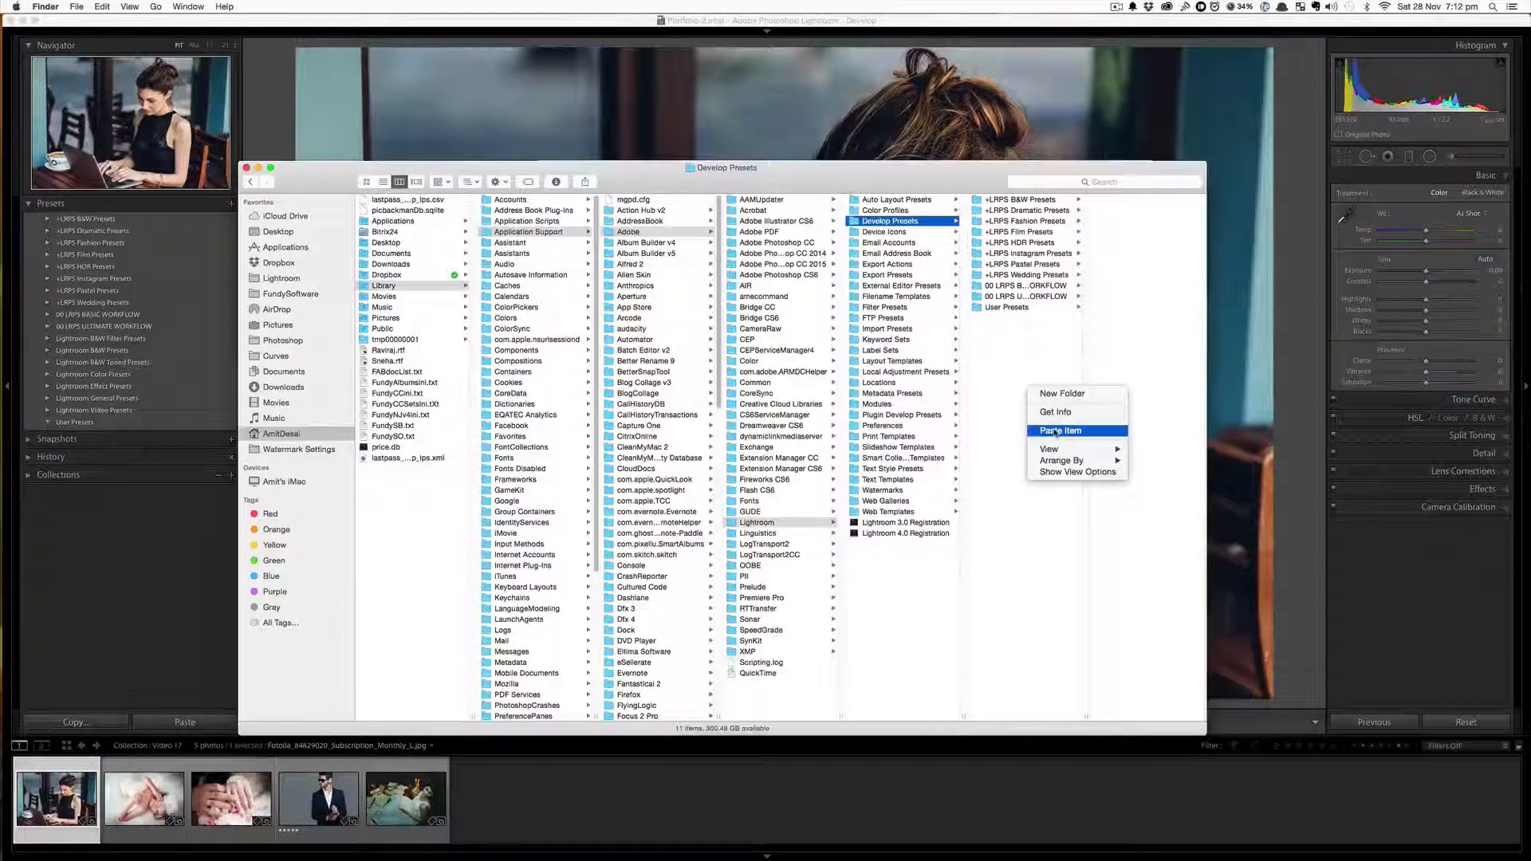
pyautogui.click(1019, 368)
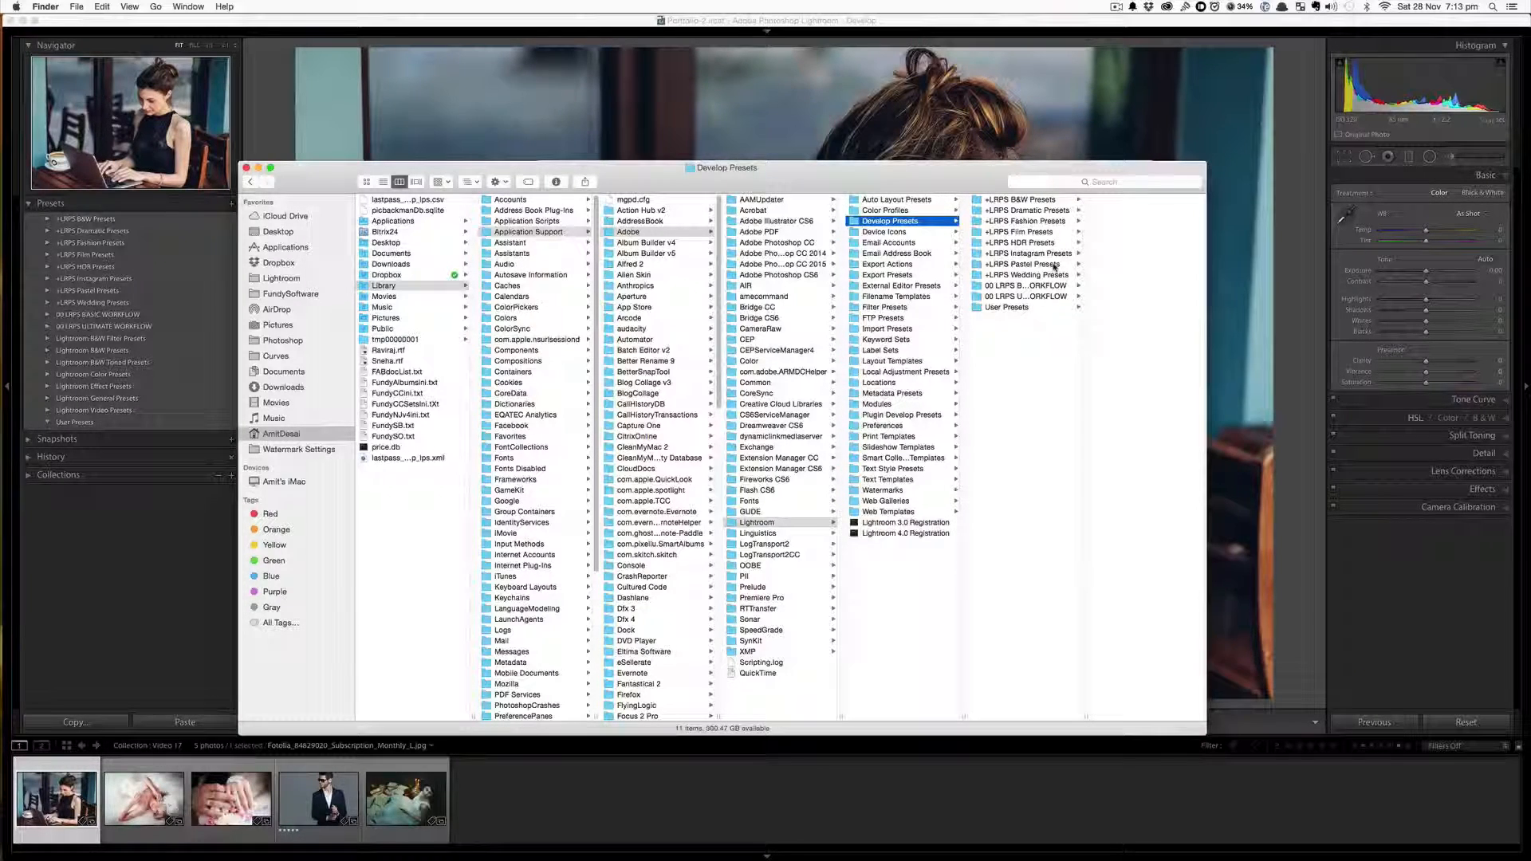
# Close both Finder windows and the Preferences dialog, returning to Lightroom
pyautogui.click(246, 167)
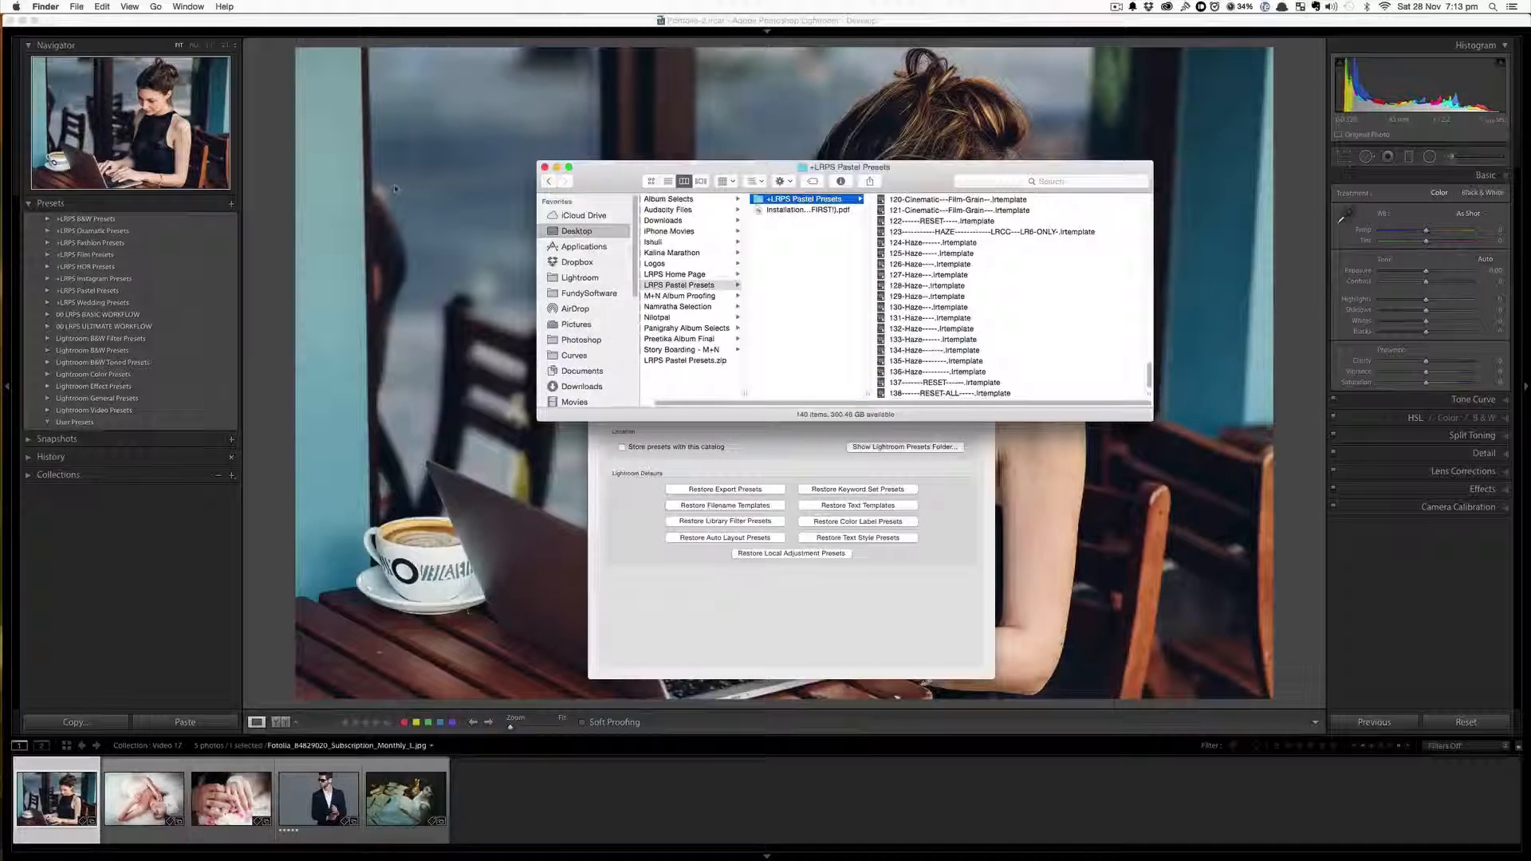
pyautogui.click(546, 167)
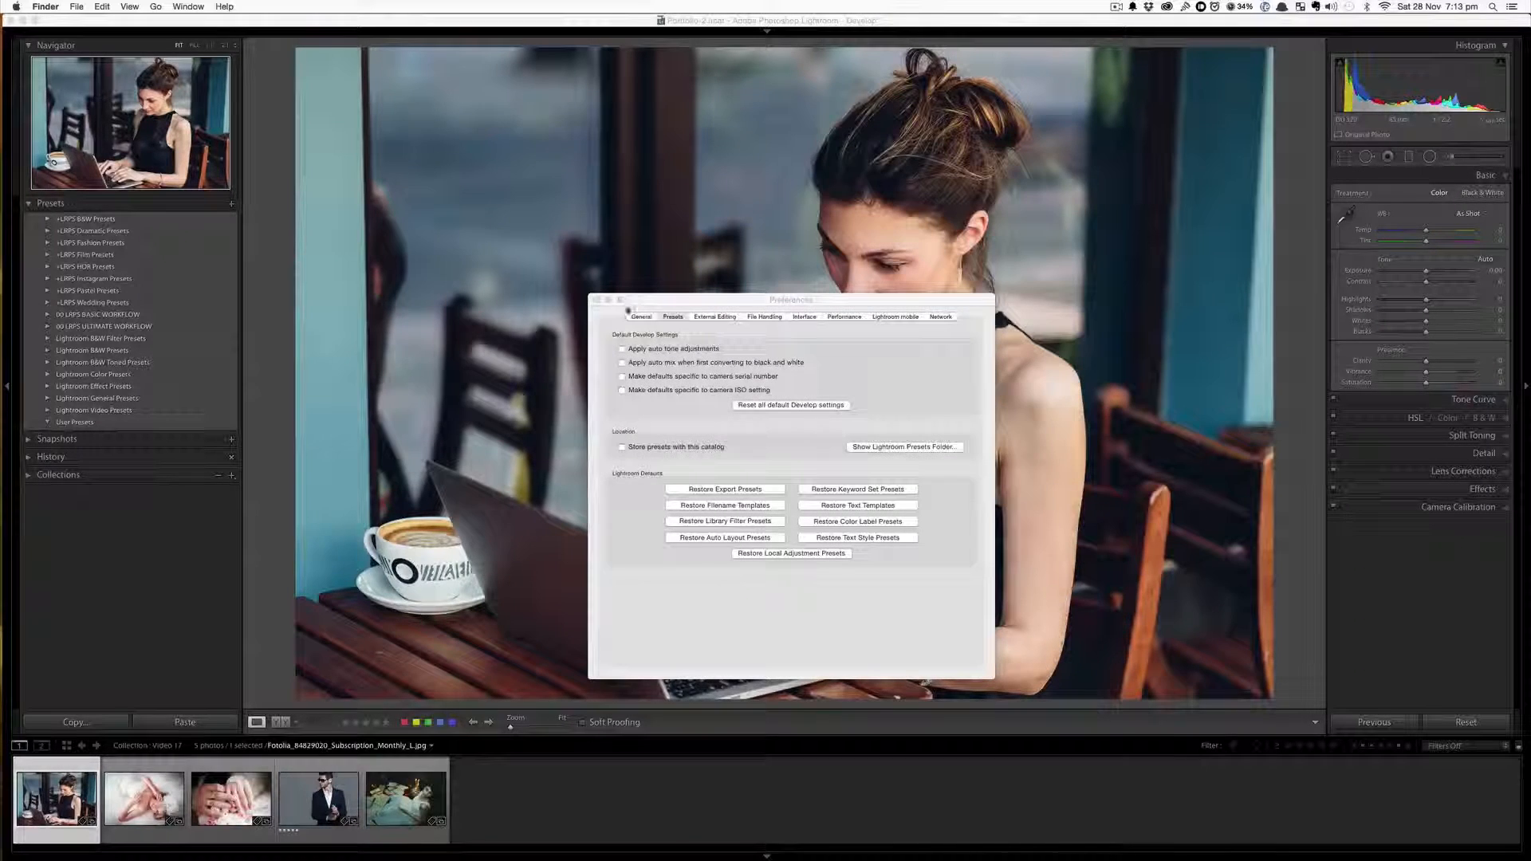
pyautogui.click(597, 300)
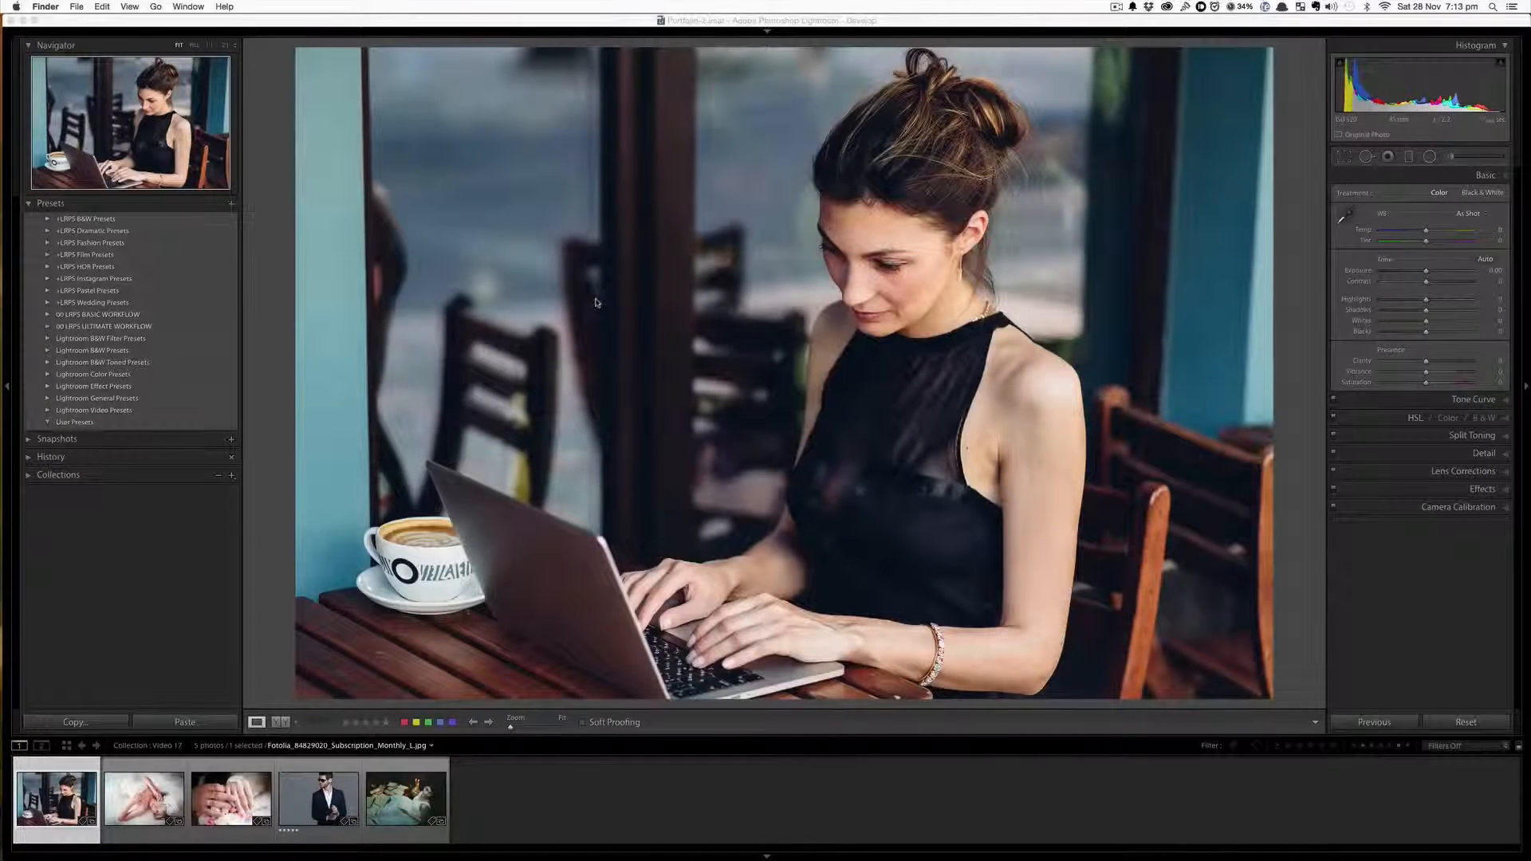
pyautogui.click(258, 461)
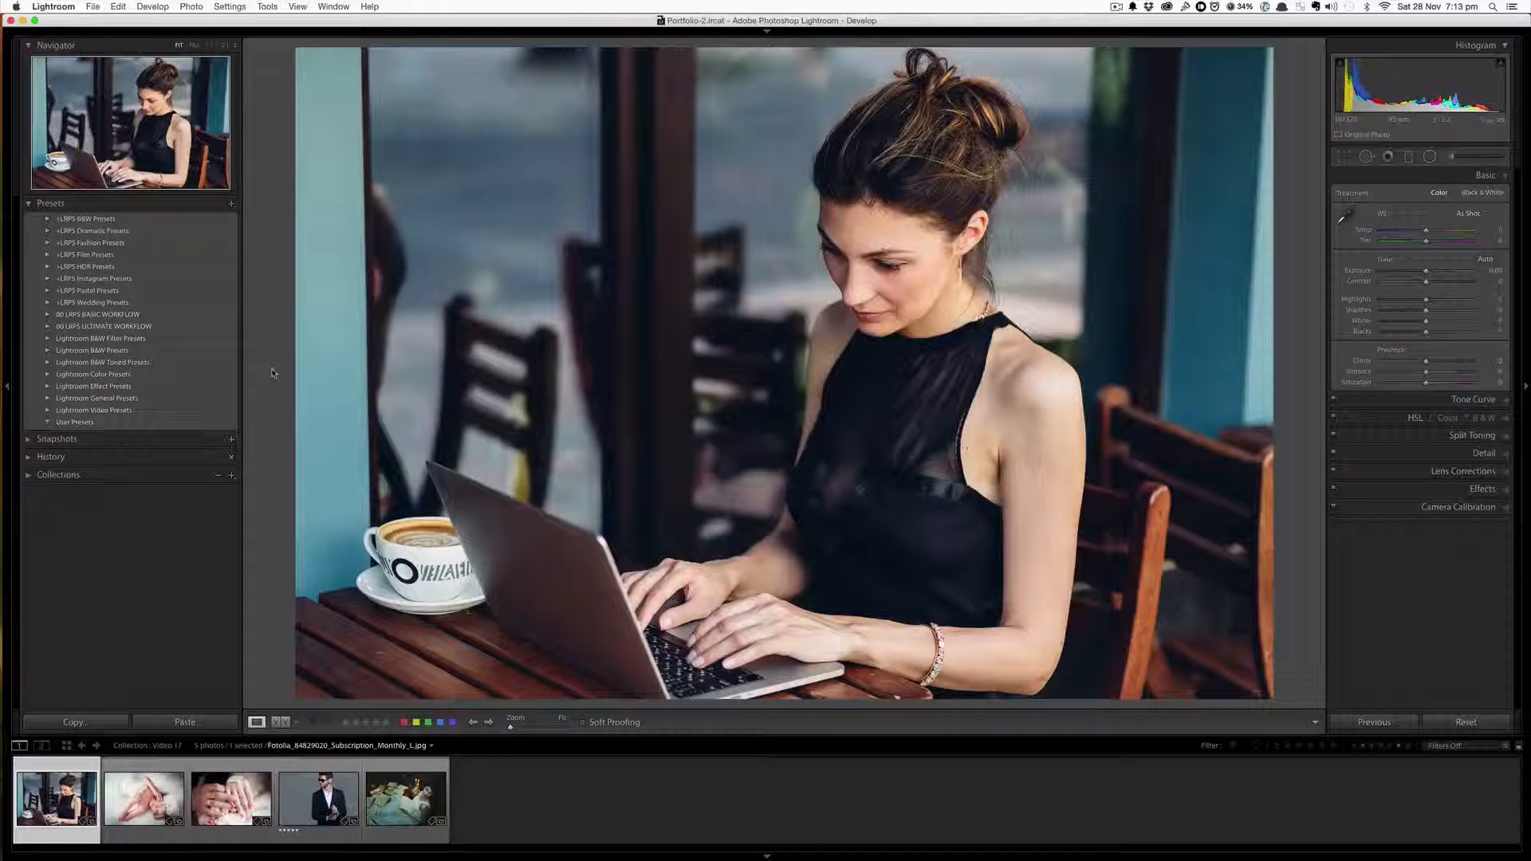
# Quit Lightroom and relaunch it so the newly installed presets load
pyautogui.click(51, 7)
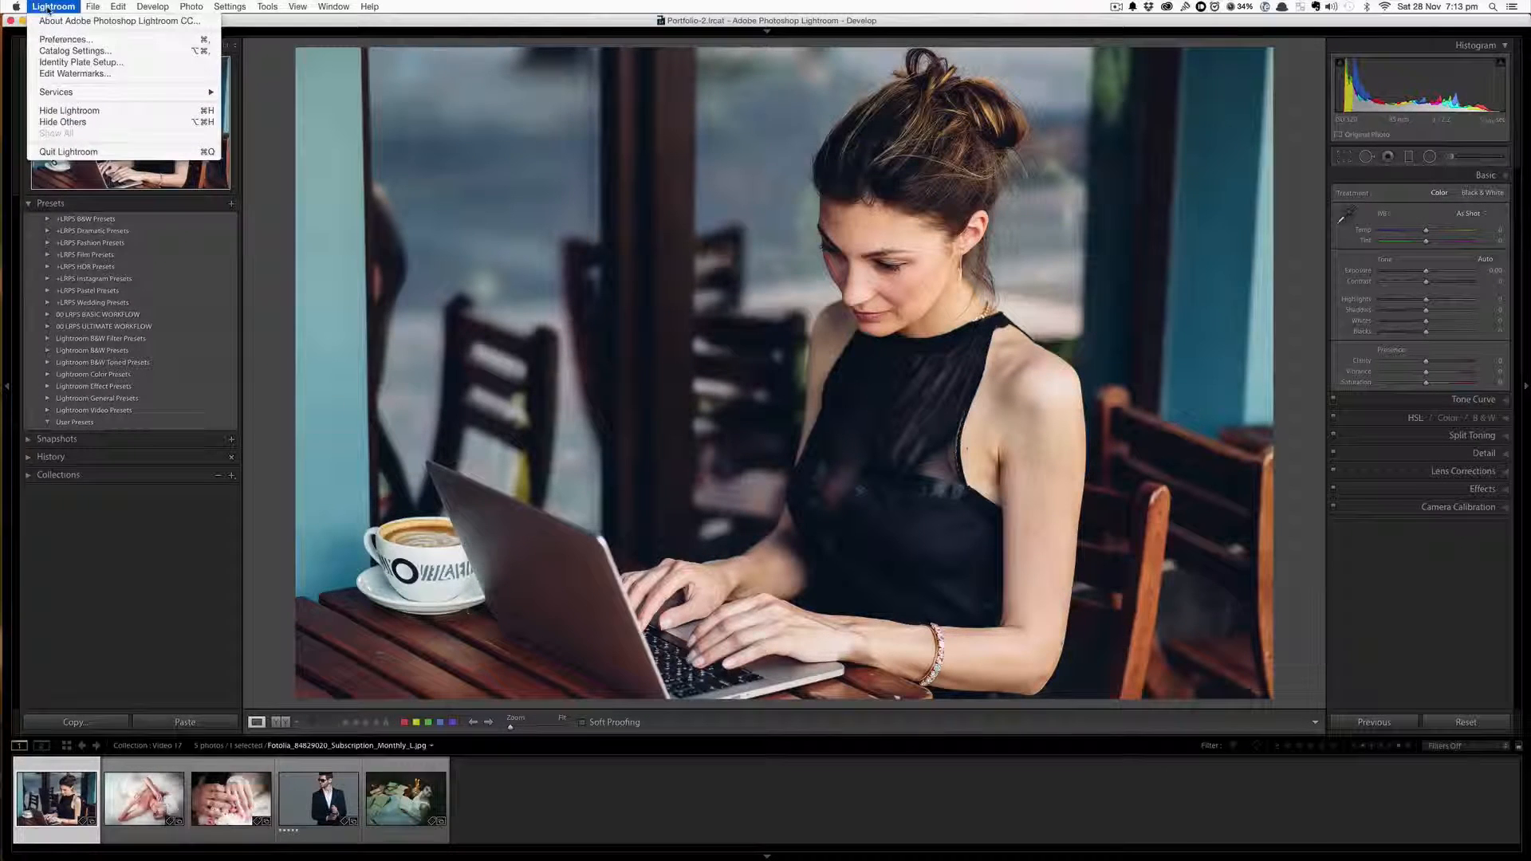
pyautogui.click(57, 152)
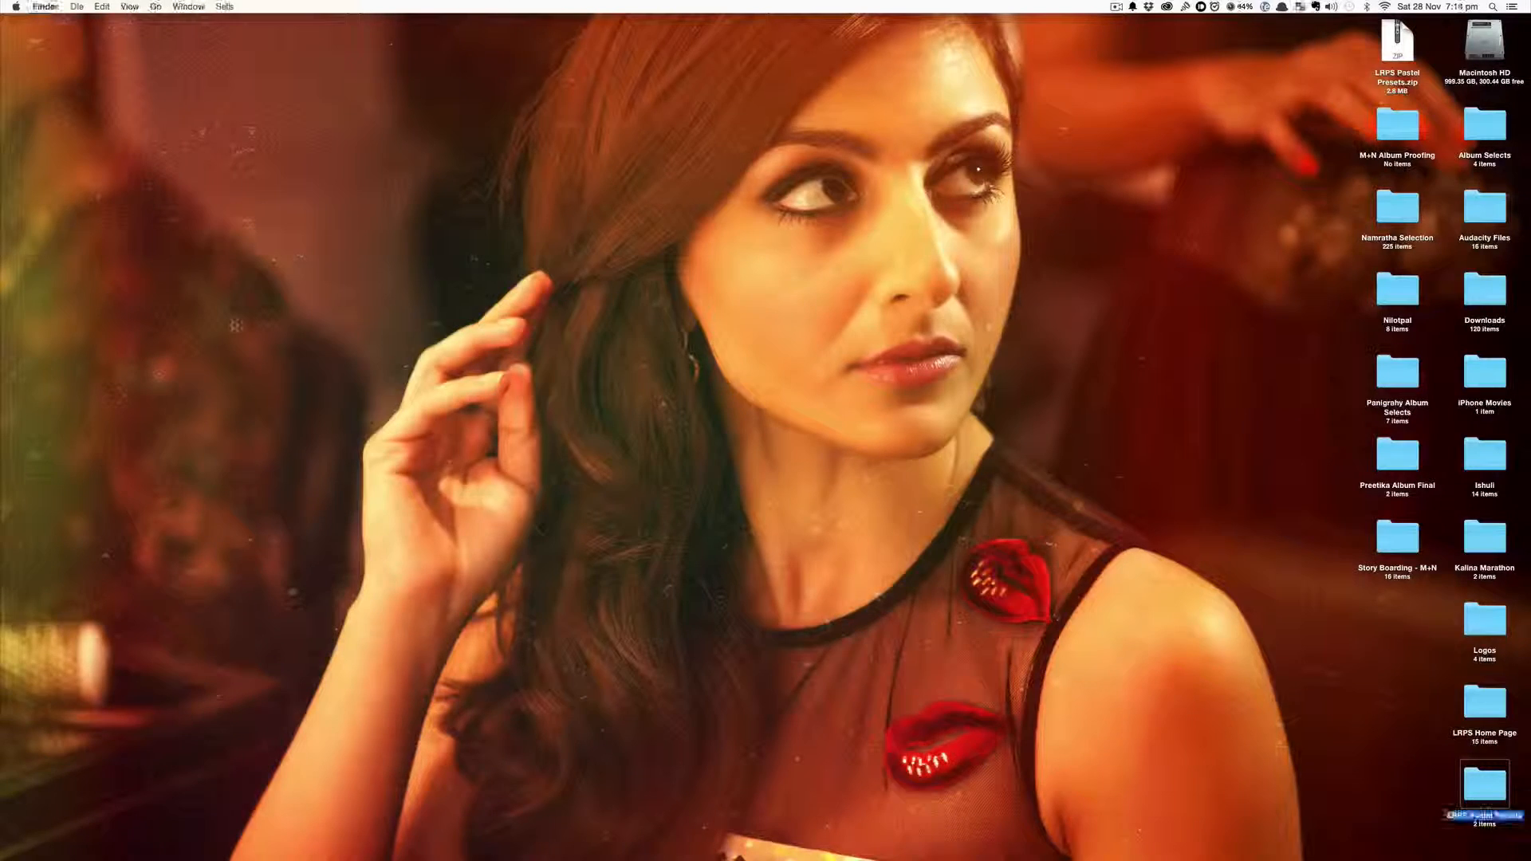
pyautogui.moveTo(3, 335)
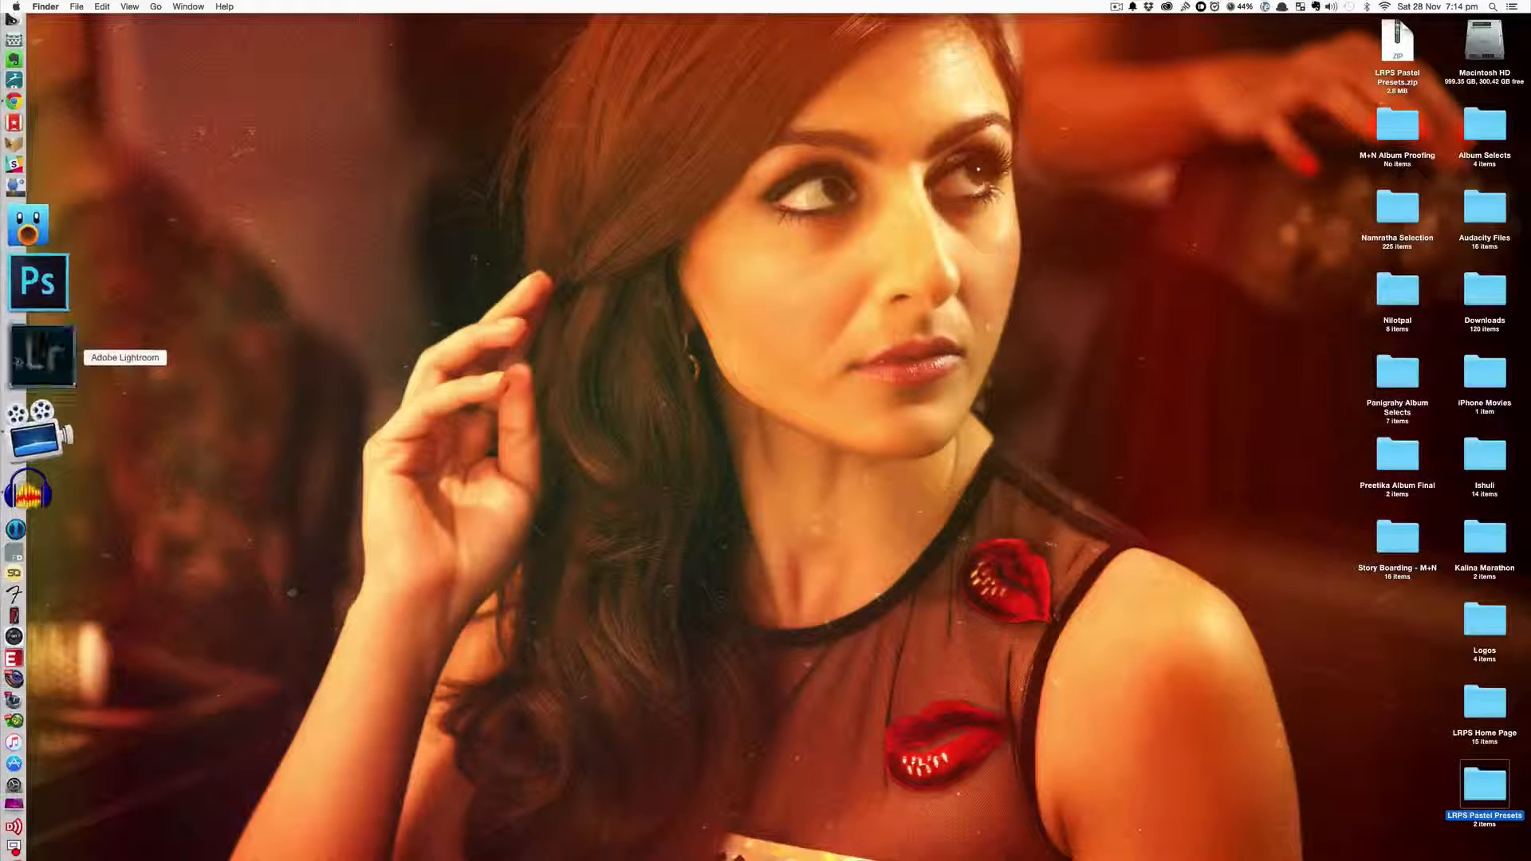
pyautogui.click(19, 359)
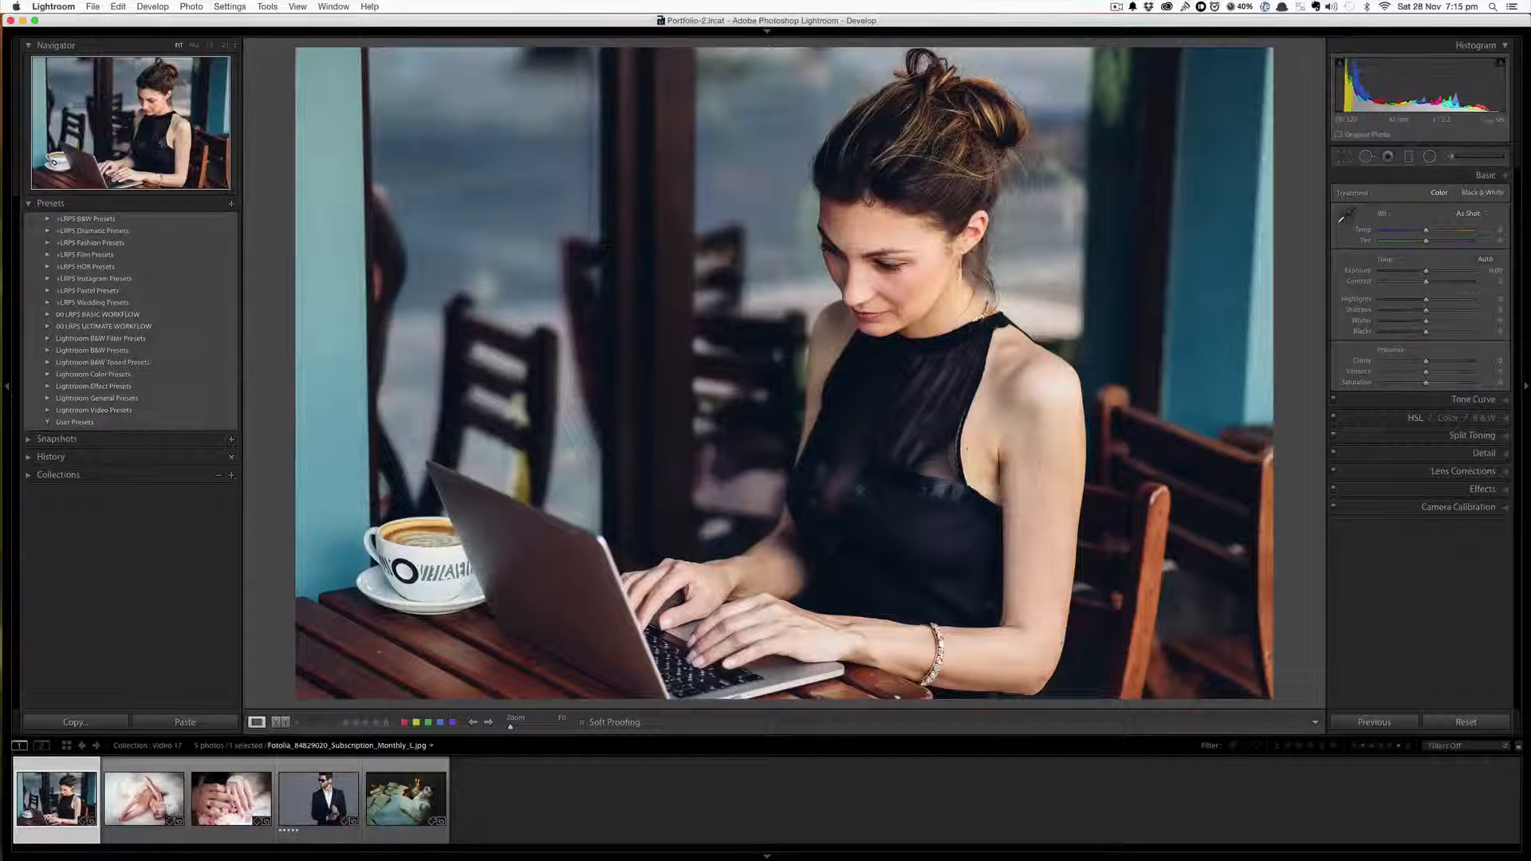
# Expand the +LRPS Pastel Presets folder in the Presets list to show its presets
pyautogui.click(48, 291)
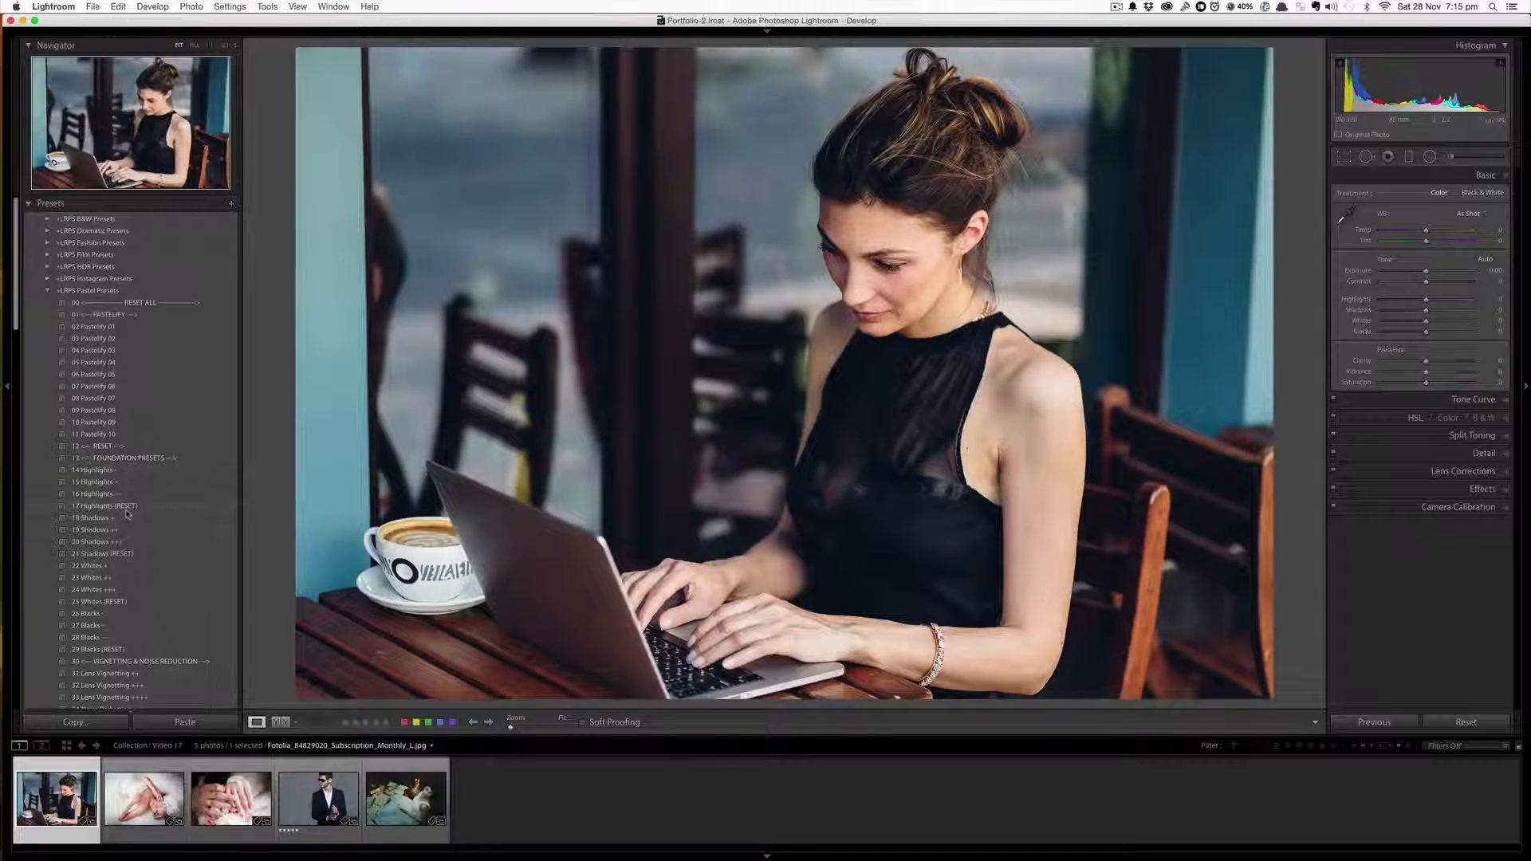
pyautogui.scroll(-9, 126, 514)
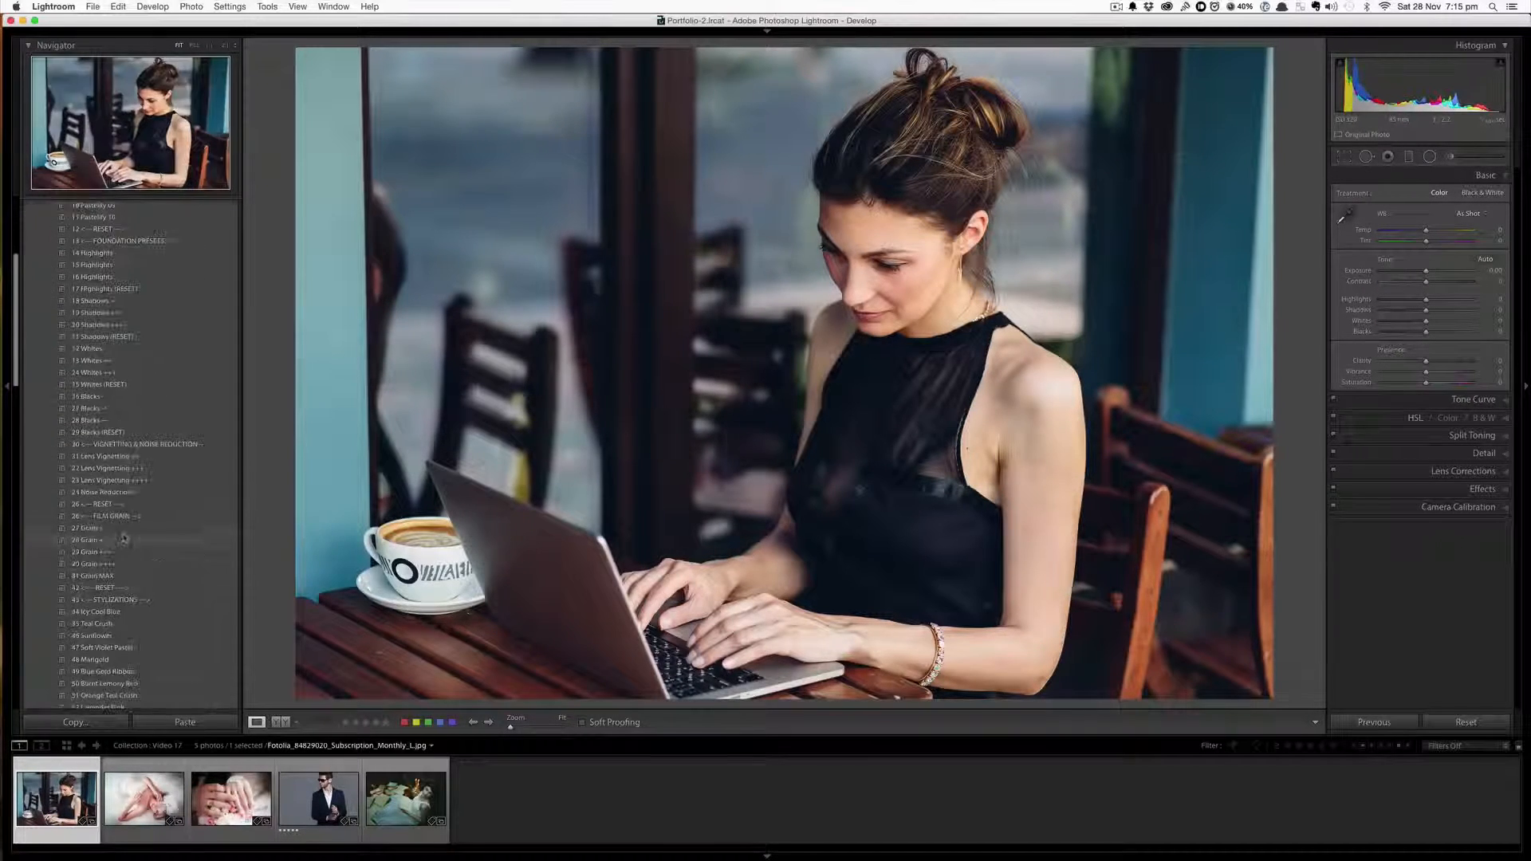
pyautogui.scroll(9, 124, 540)
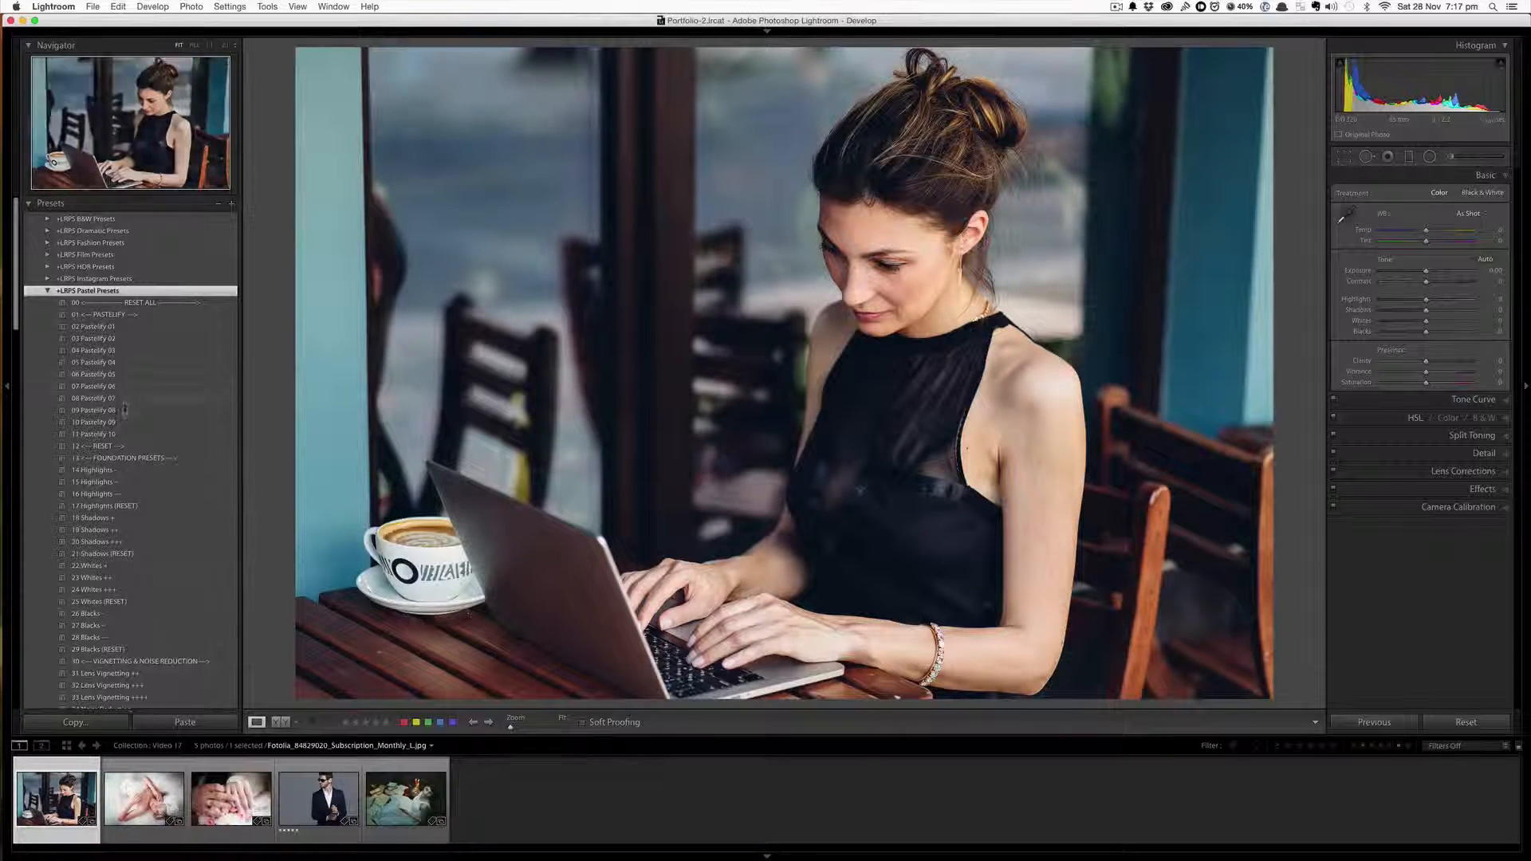
pyautogui.scroll(-3, 129, 451)
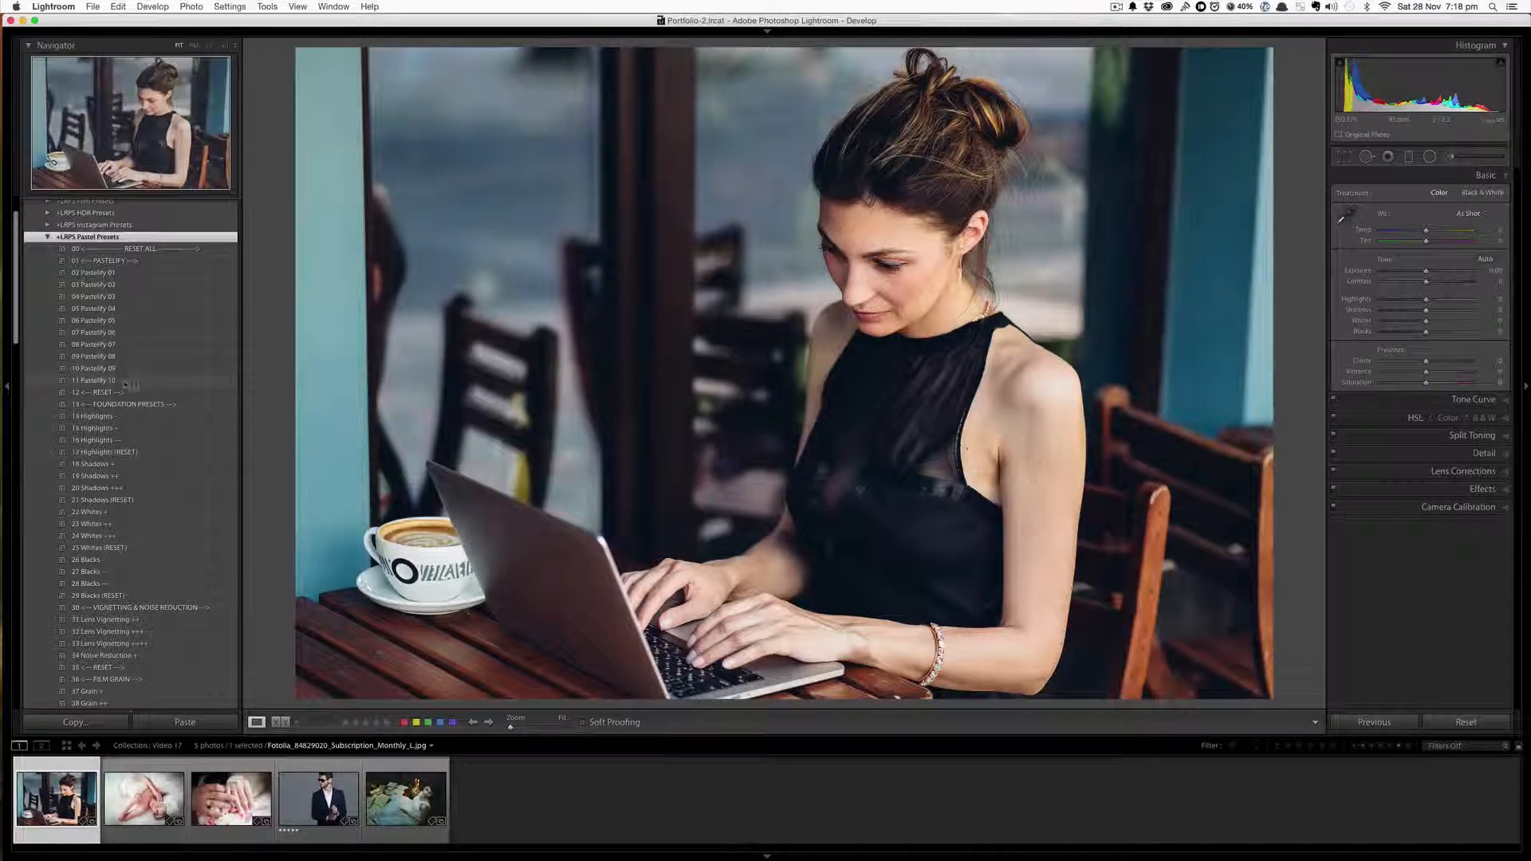
# Apply Pastelify 01 through Pastelify 10 to the photo one after another, then reset all develop settings
pyautogui.click(100, 275)
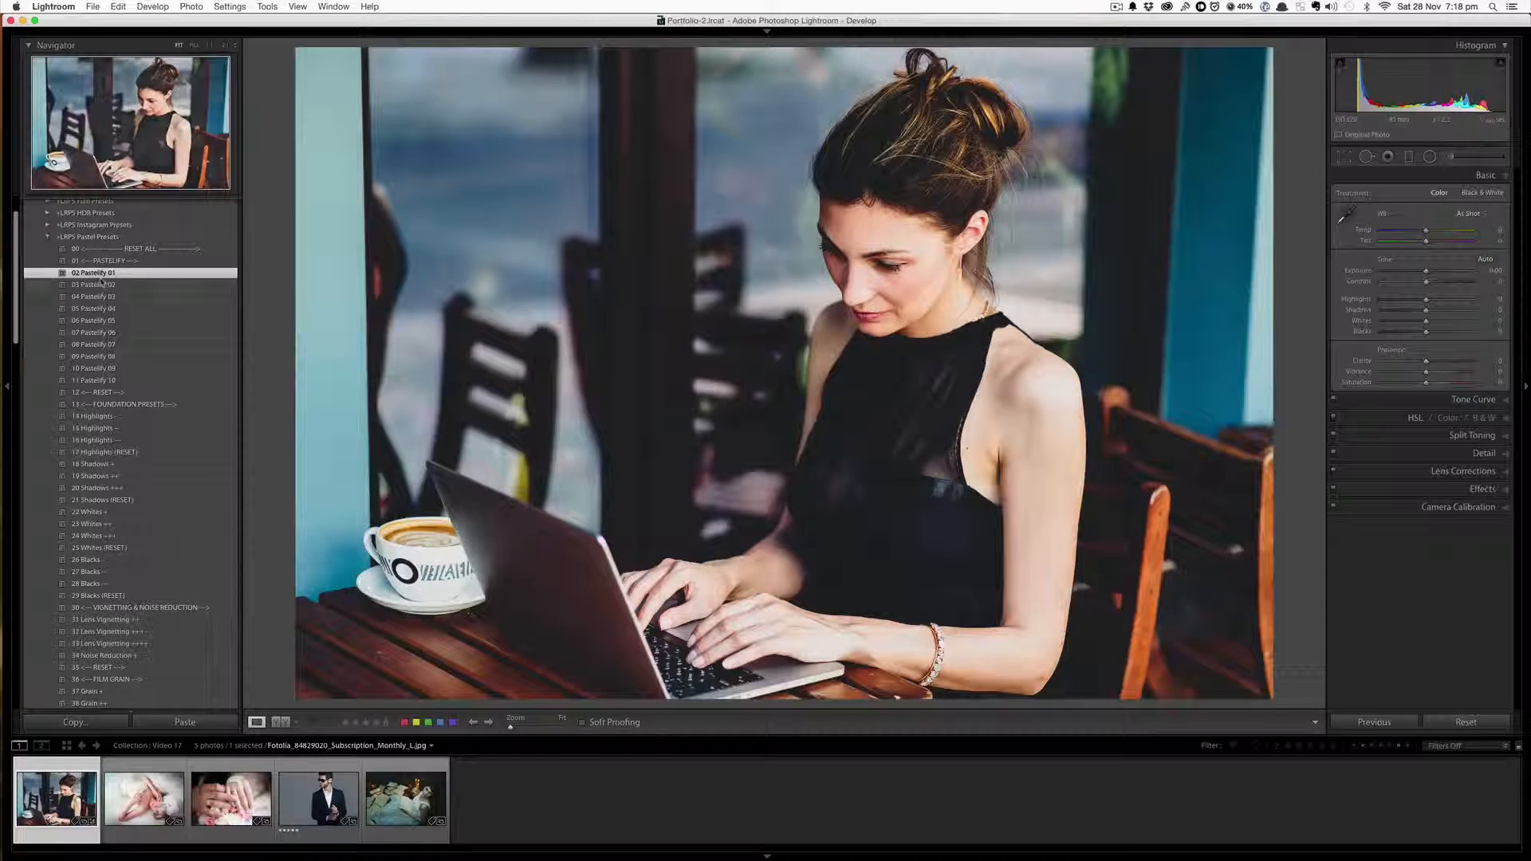
pyautogui.click(100, 286)
pyautogui.click(101, 298)
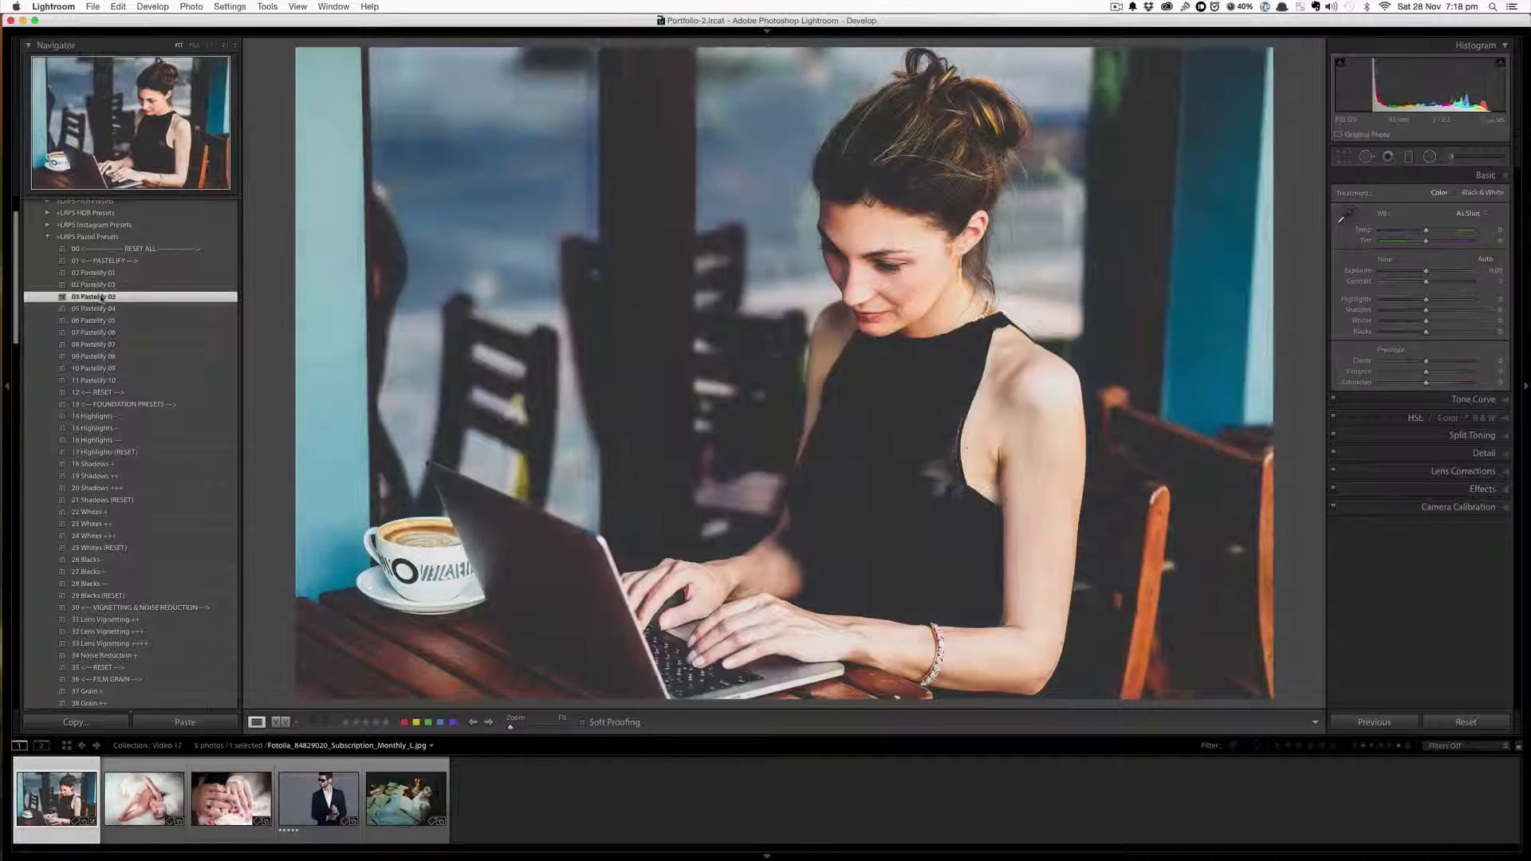
pyautogui.click(103, 309)
pyautogui.click(103, 321)
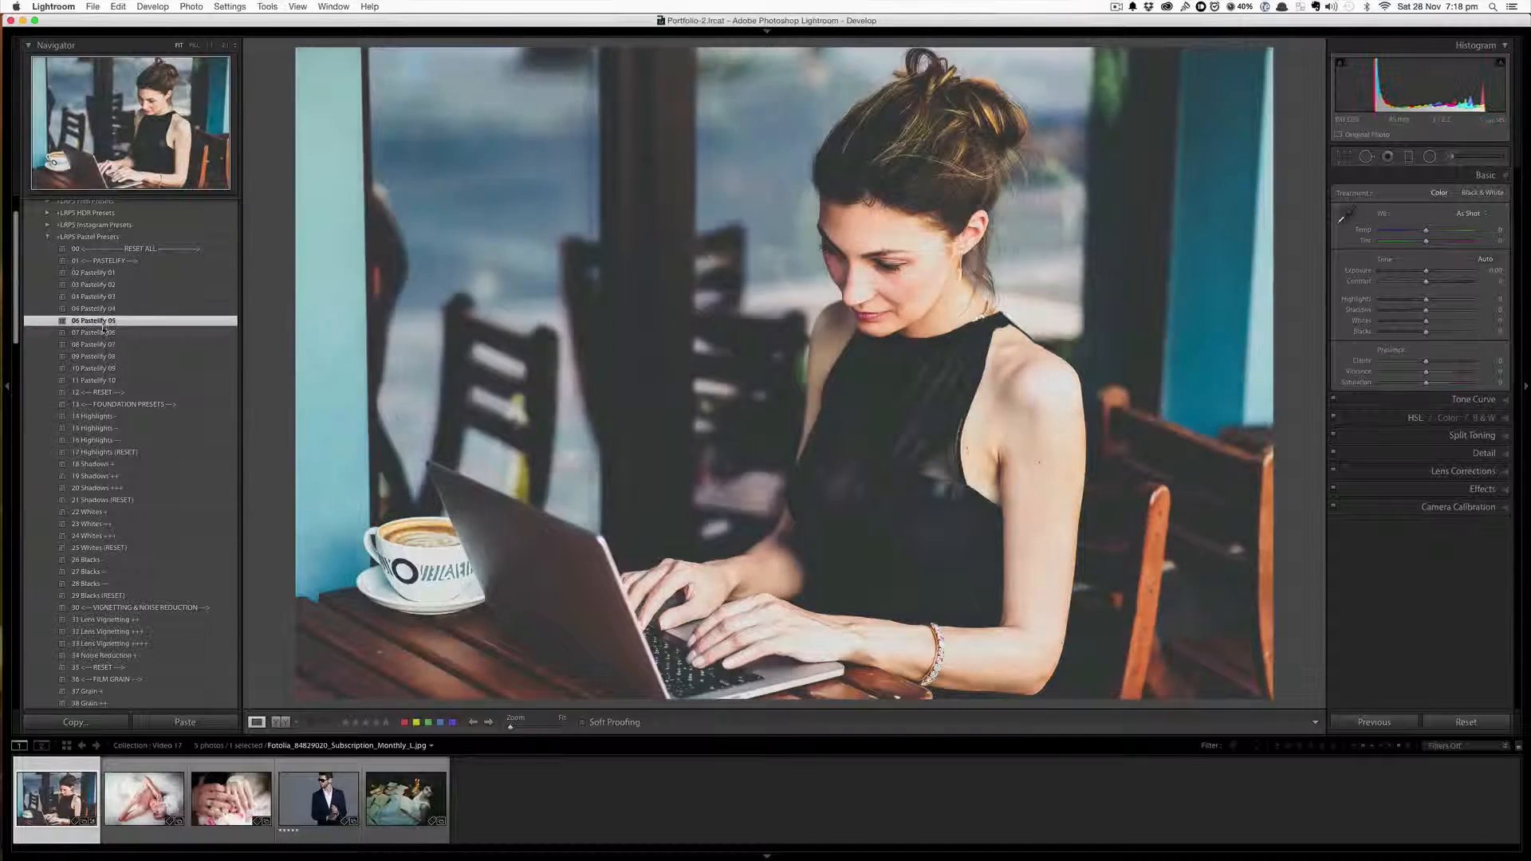
pyautogui.click(103, 332)
pyautogui.click(104, 344)
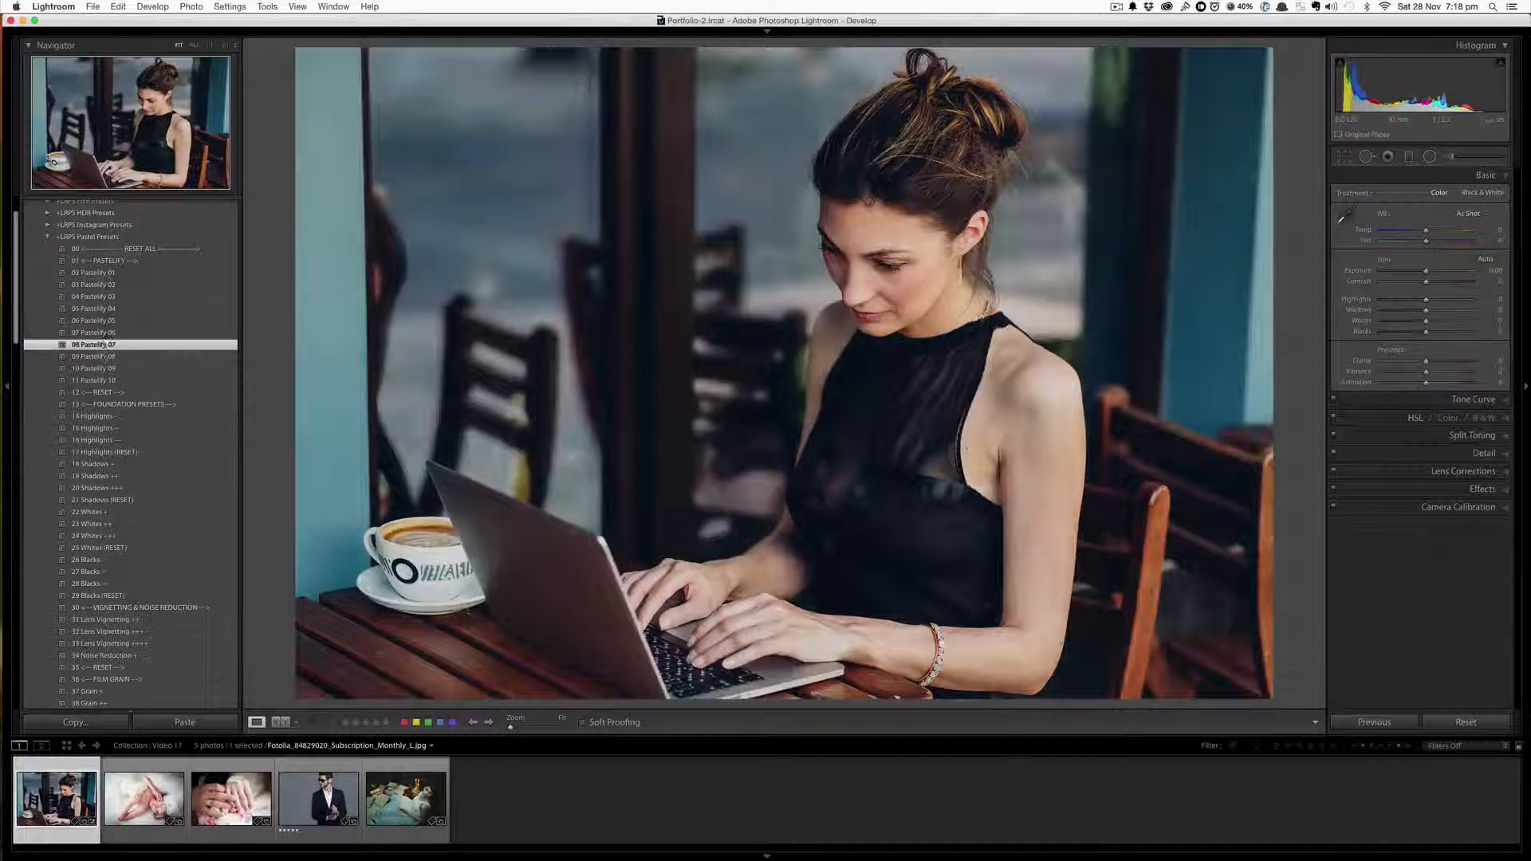
pyautogui.click(104, 357)
pyautogui.click(104, 368)
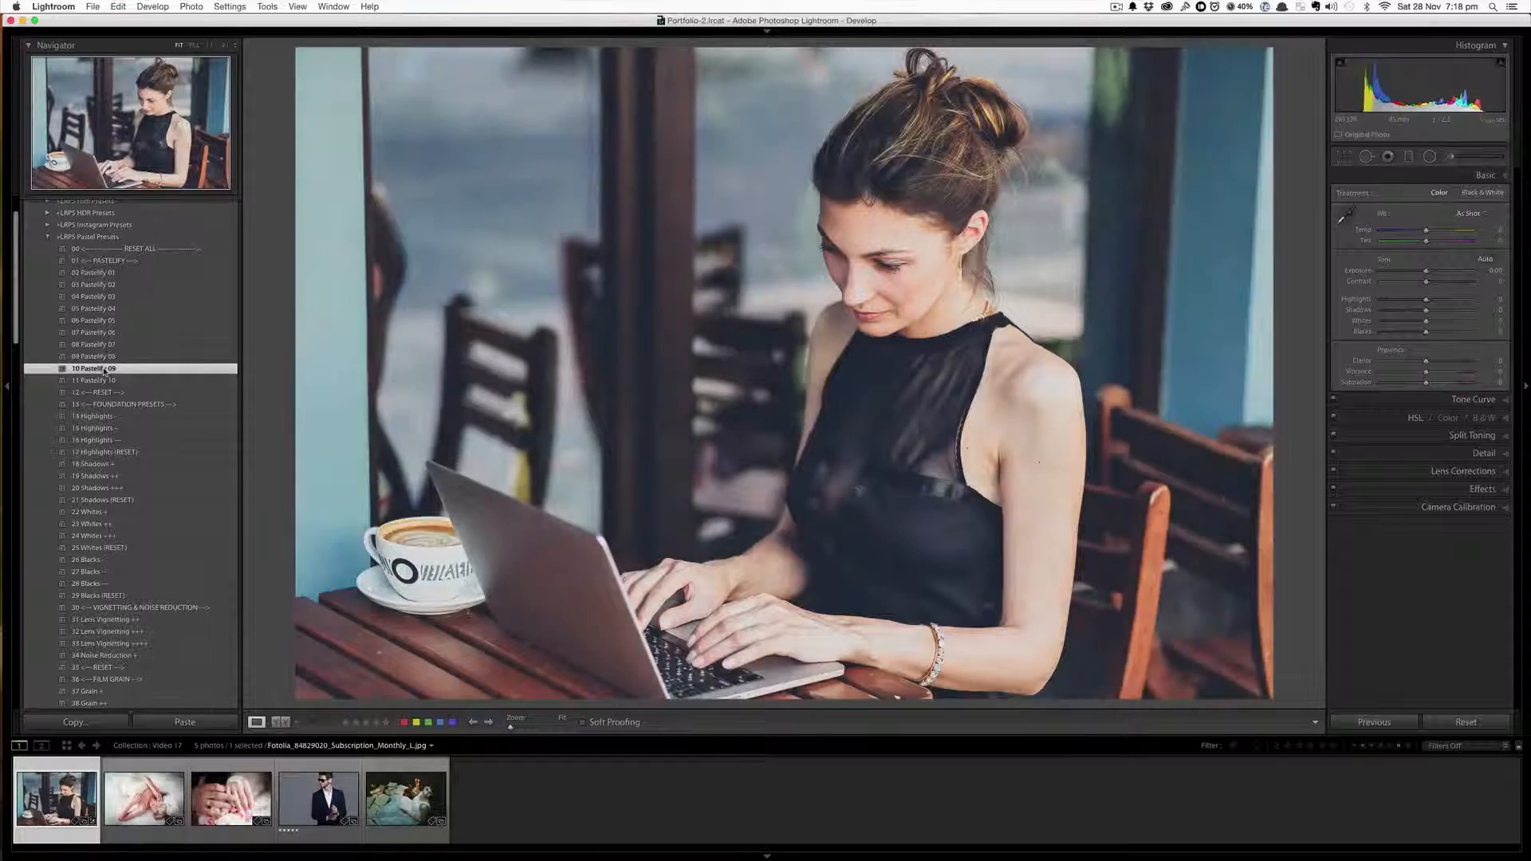
pyautogui.click(104, 381)
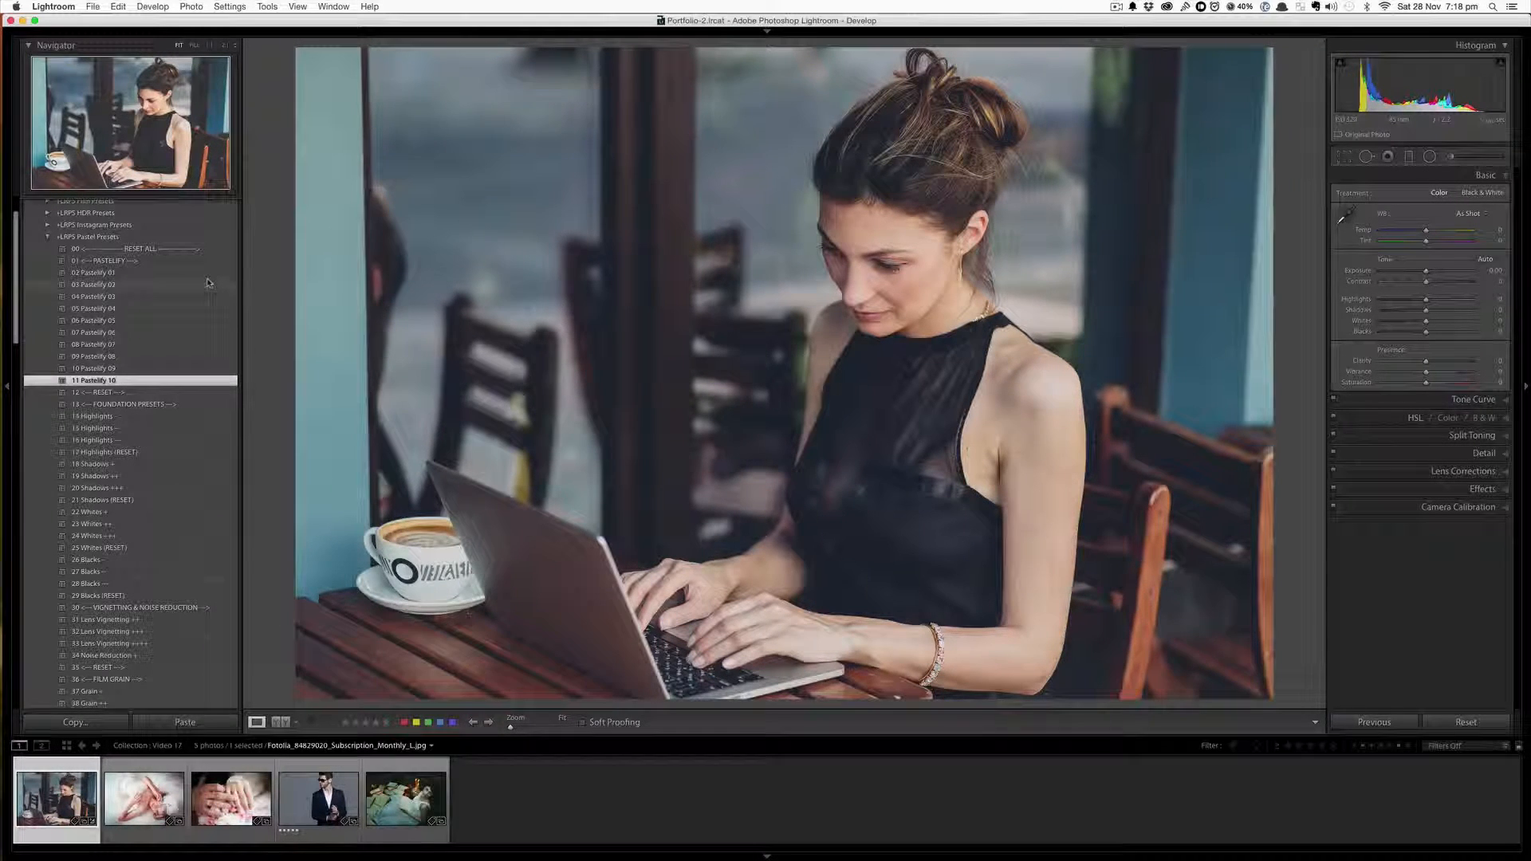
pyautogui.press('super+shift+r')
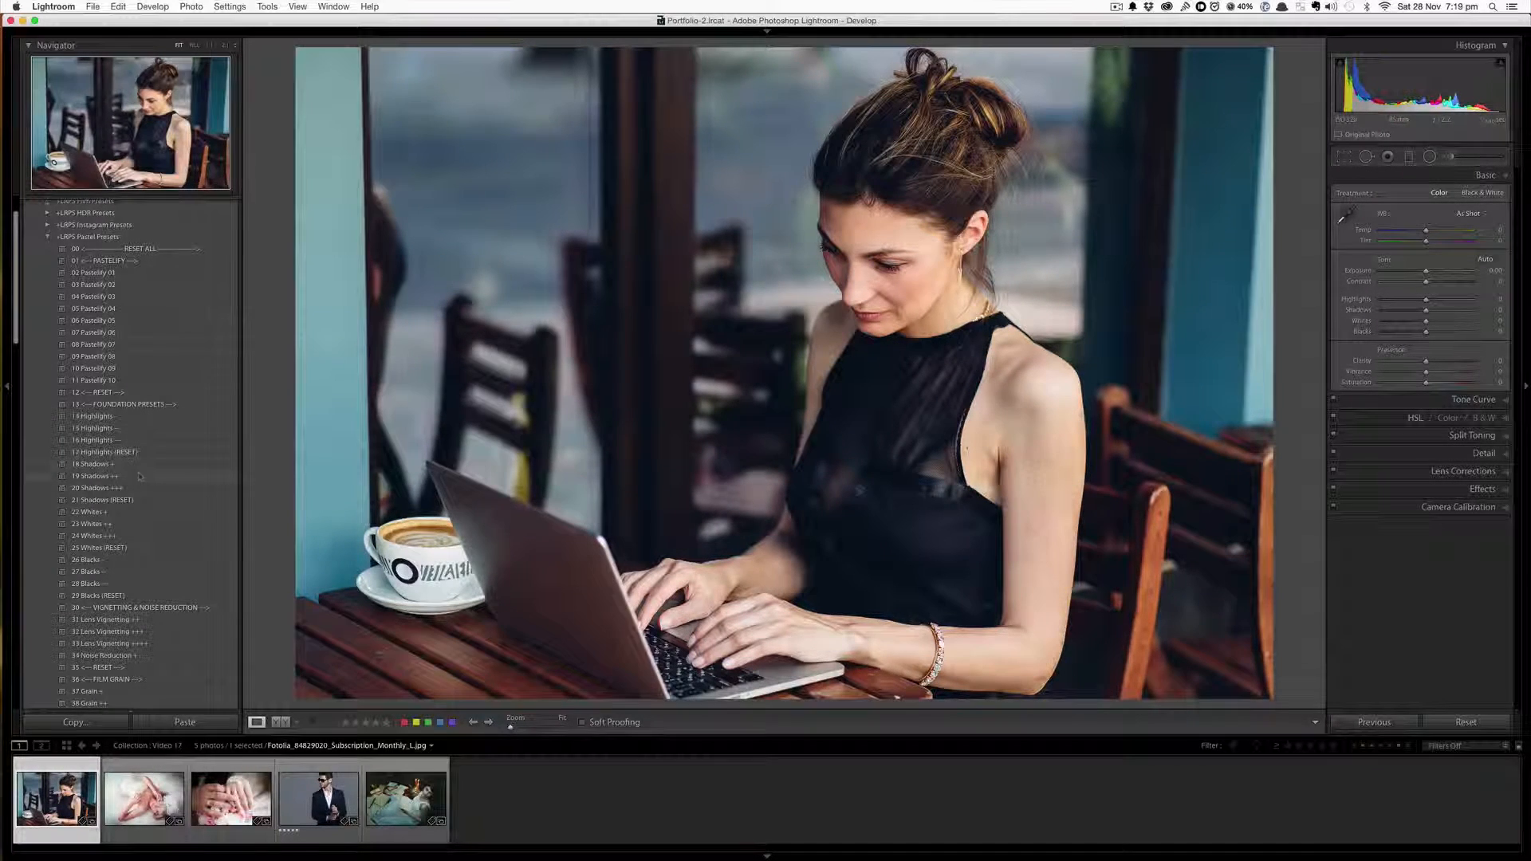
# Scroll through the full list of Pastel presets to examine the available categories
pyautogui.scroll(-1, 144, 447)
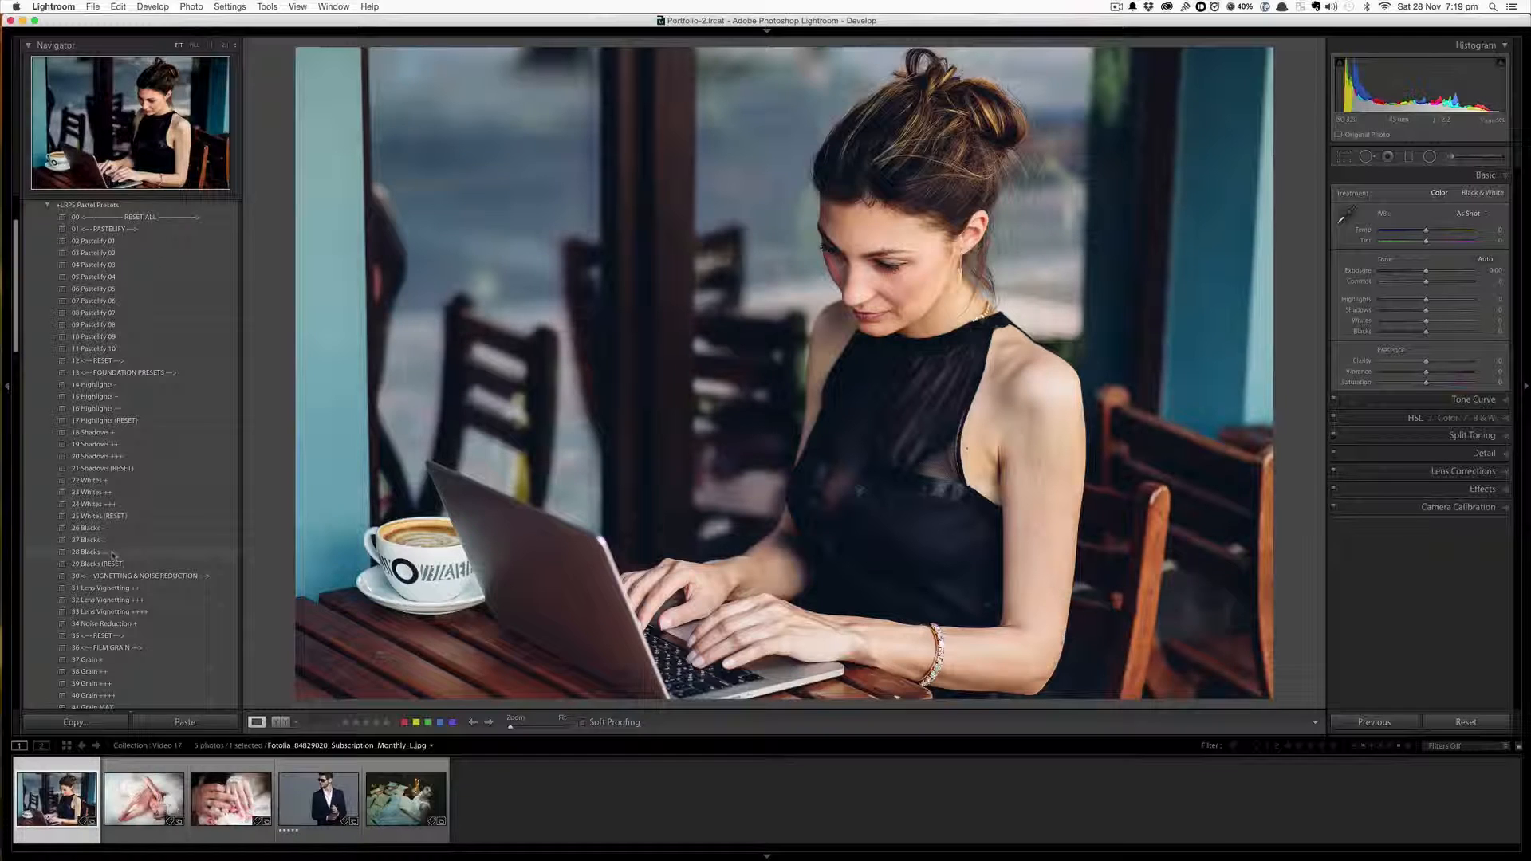
pyautogui.scroll(-1, 114, 555)
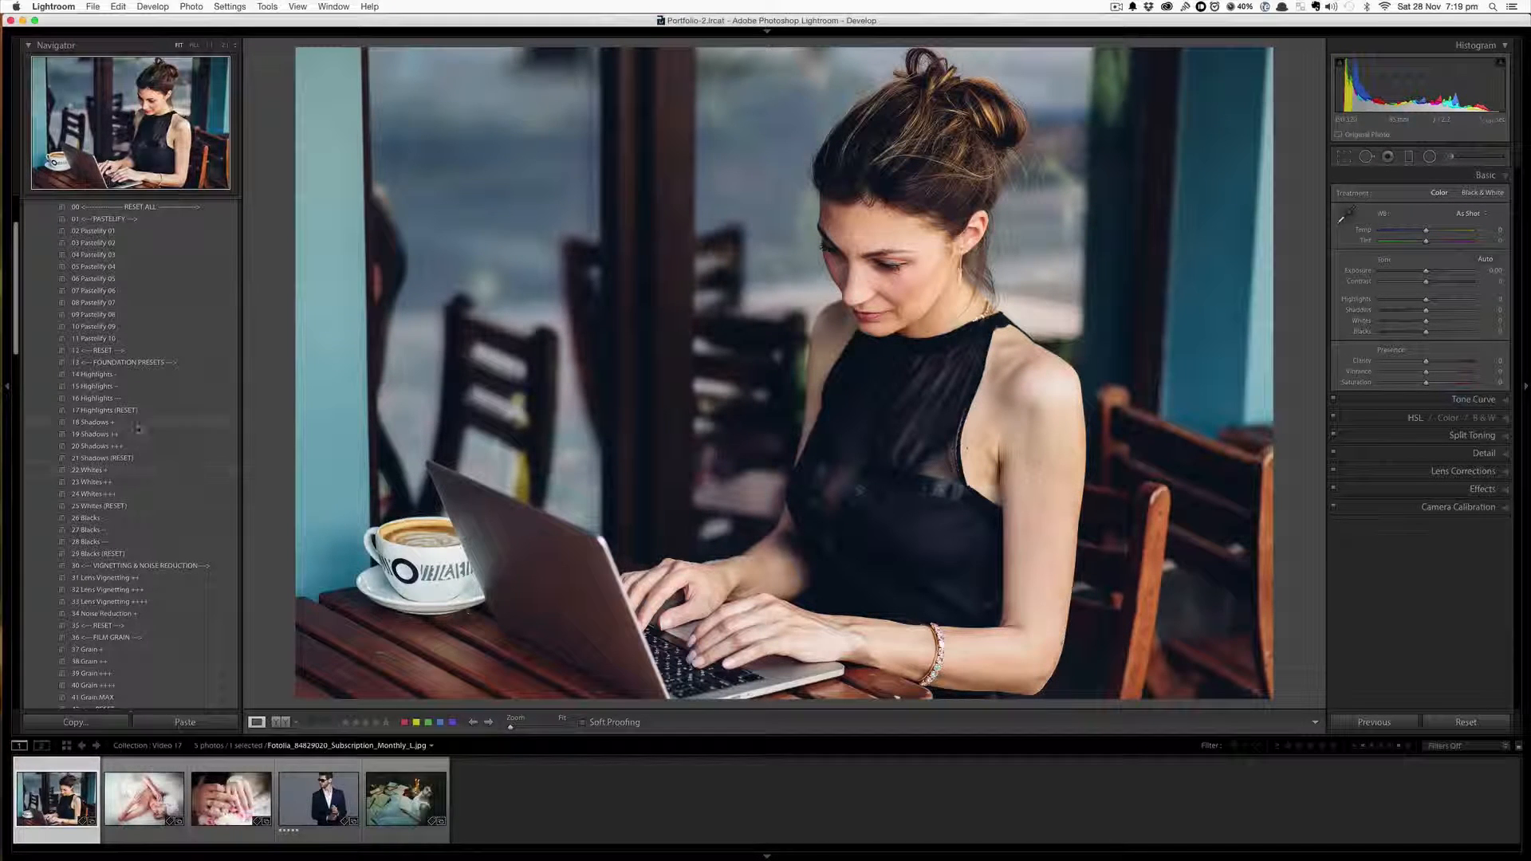
pyautogui.scroll(-5, 162, 566)
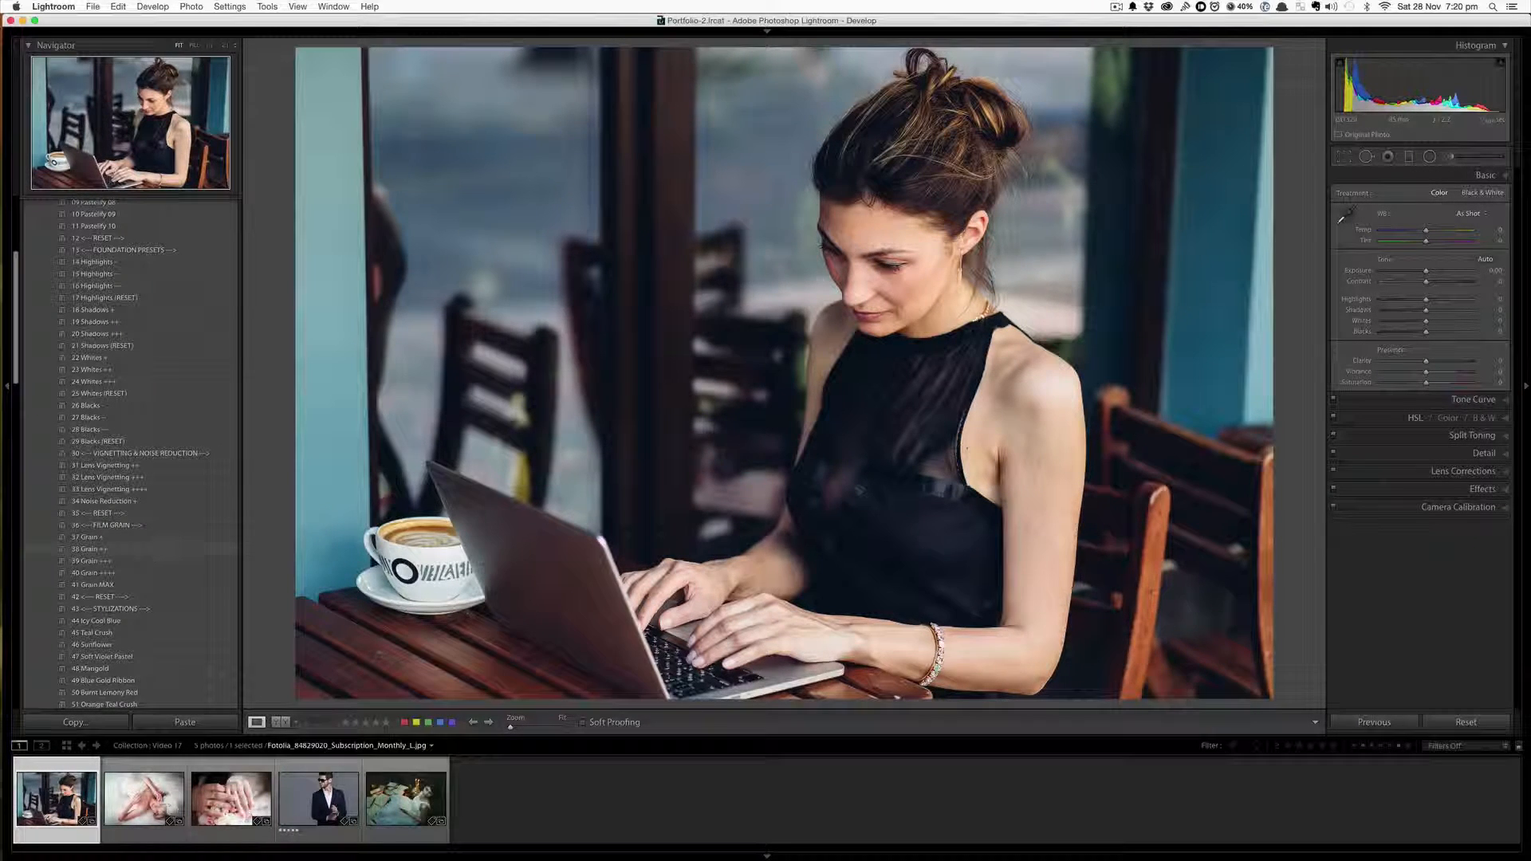
pyautogui.scroll(-2, 105, 507)
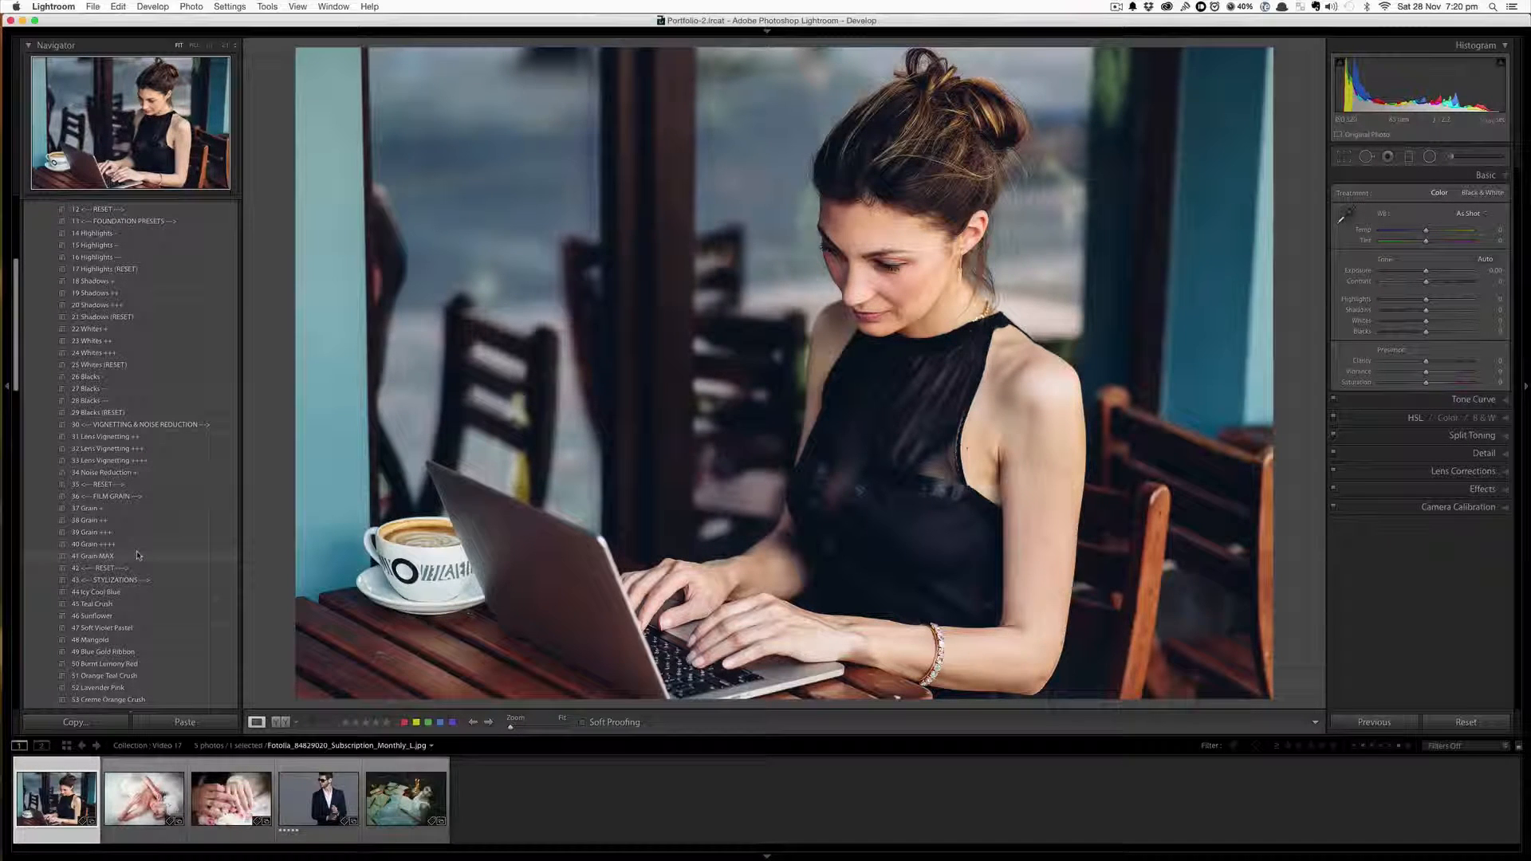
pyautogui.scroll(-1, 152, 527)
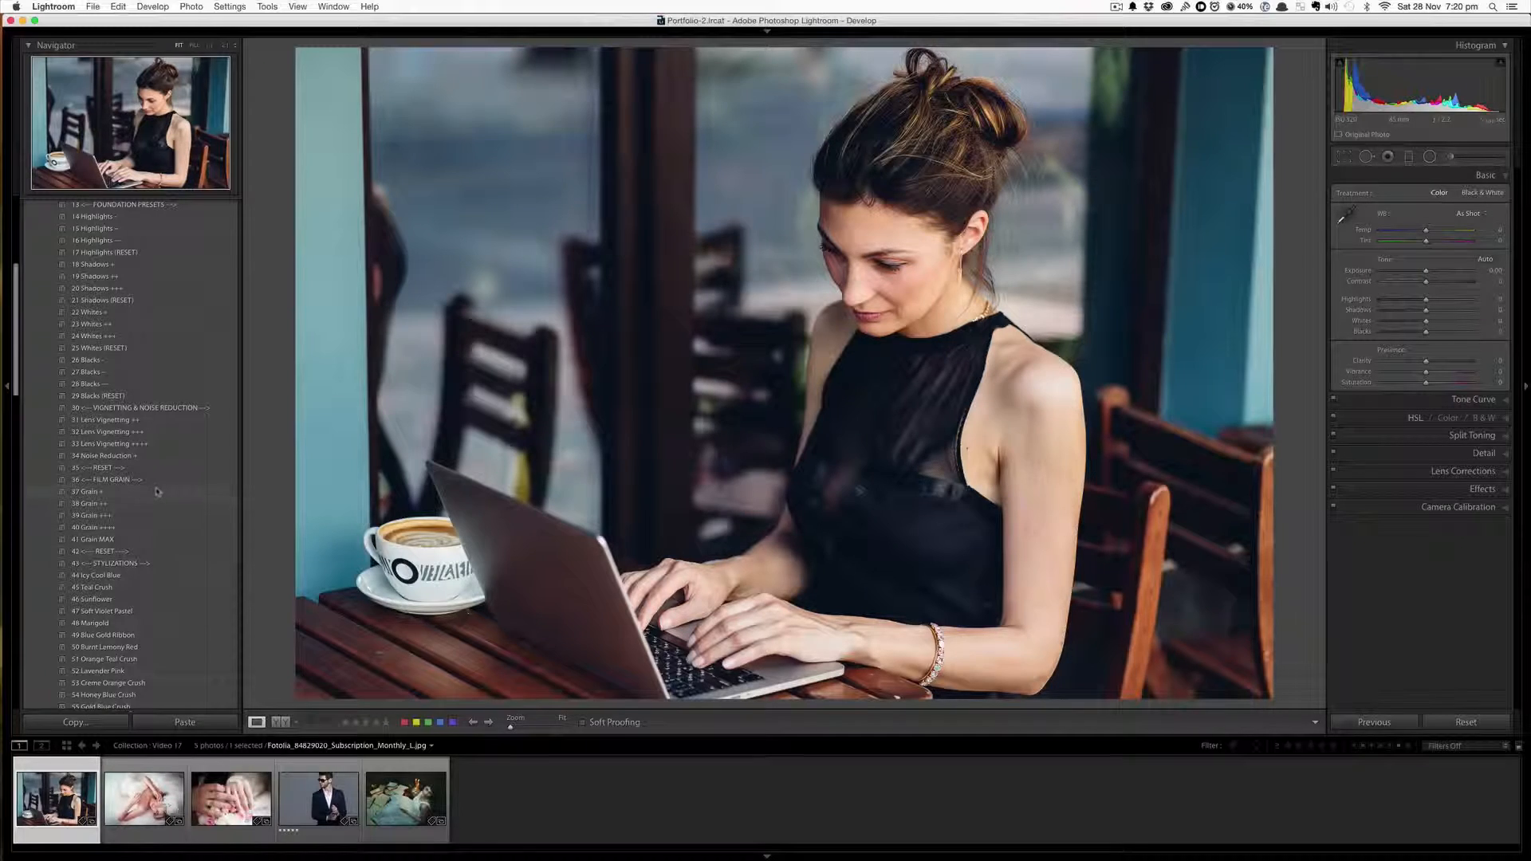
pyautogui.scroll(-2, 153, 558)
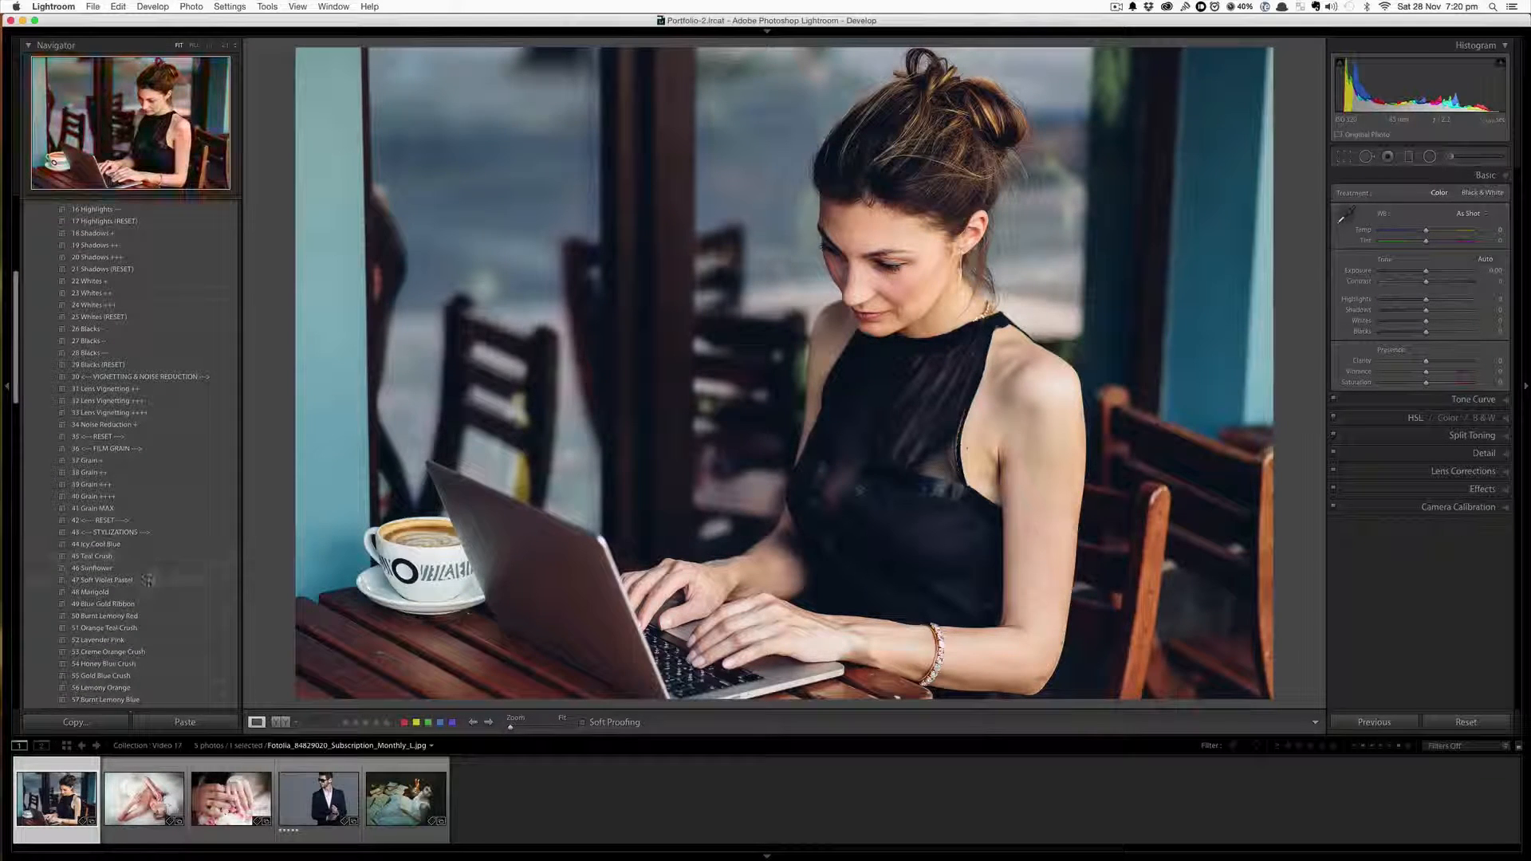
pyautogui.scroll(-6, 149, 582)
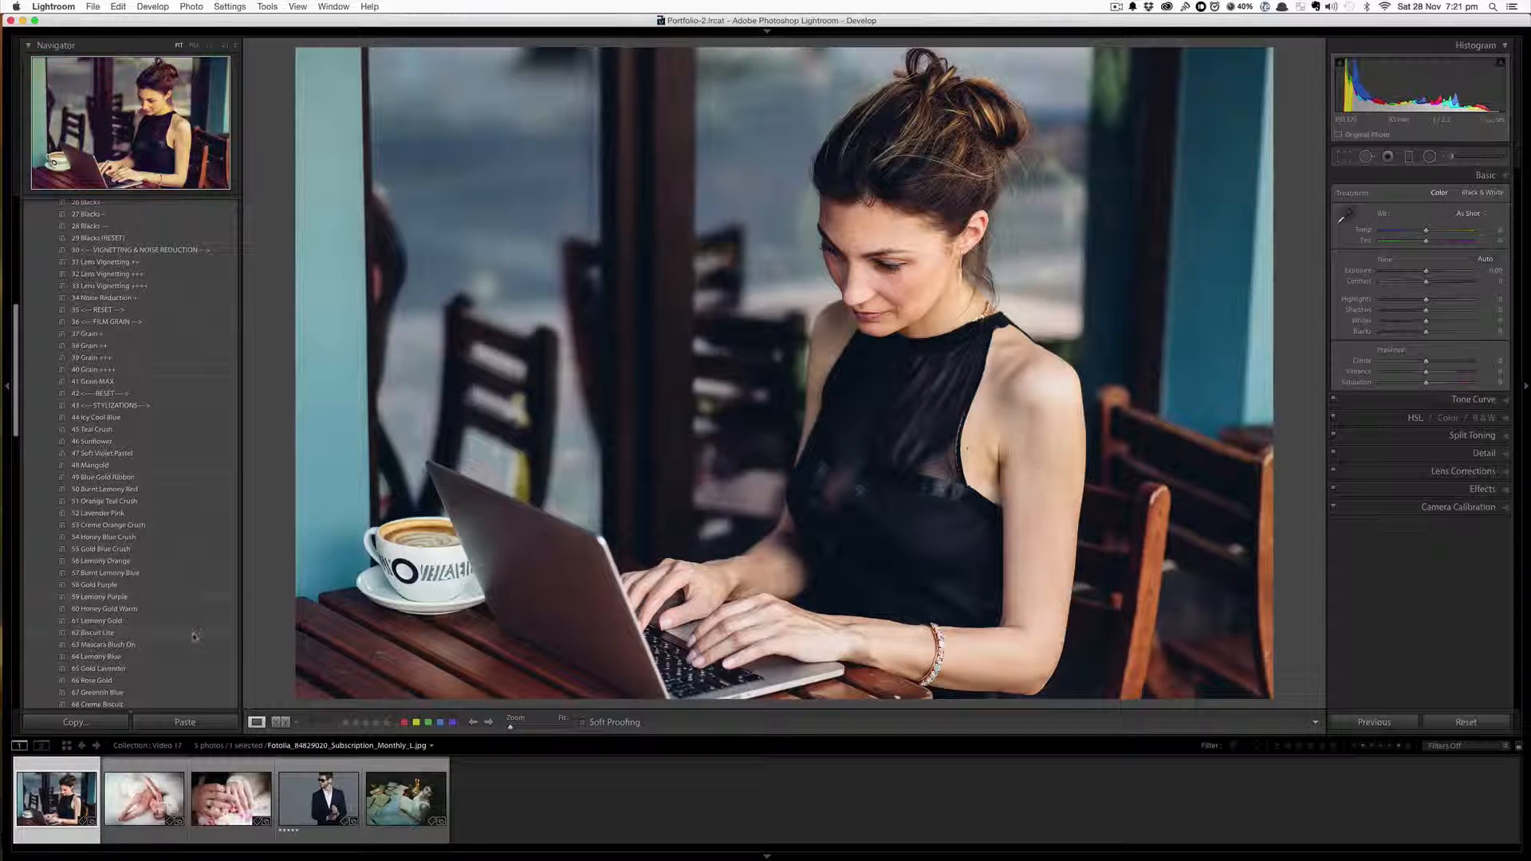
pyautogui.scroll(-3, 194, 636)
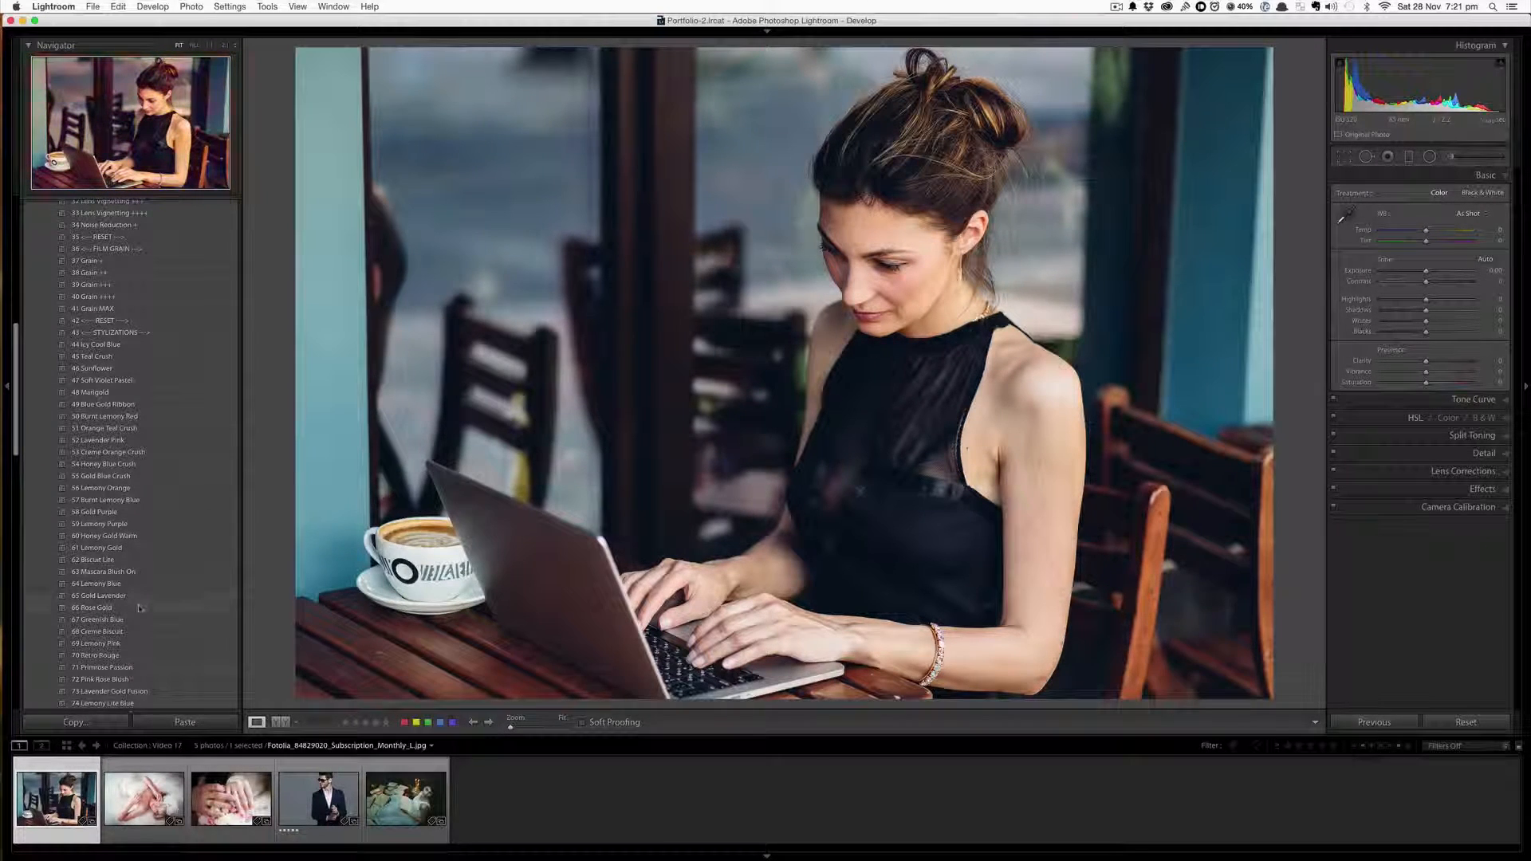
pyautogui.scroll(-10, 139, 608)
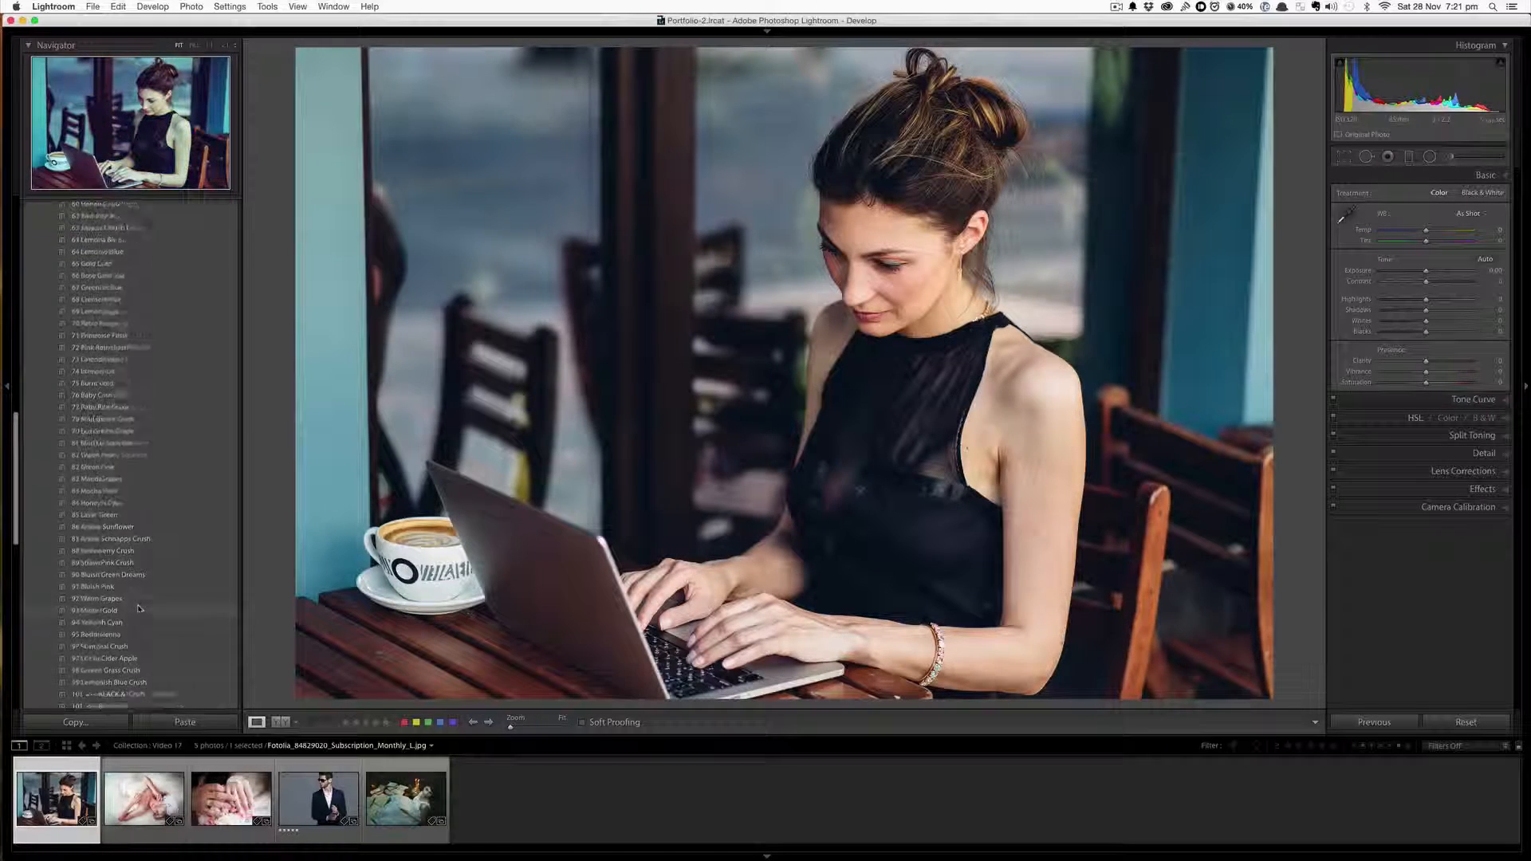
pyautogui.scroll(-4, 139, 608)
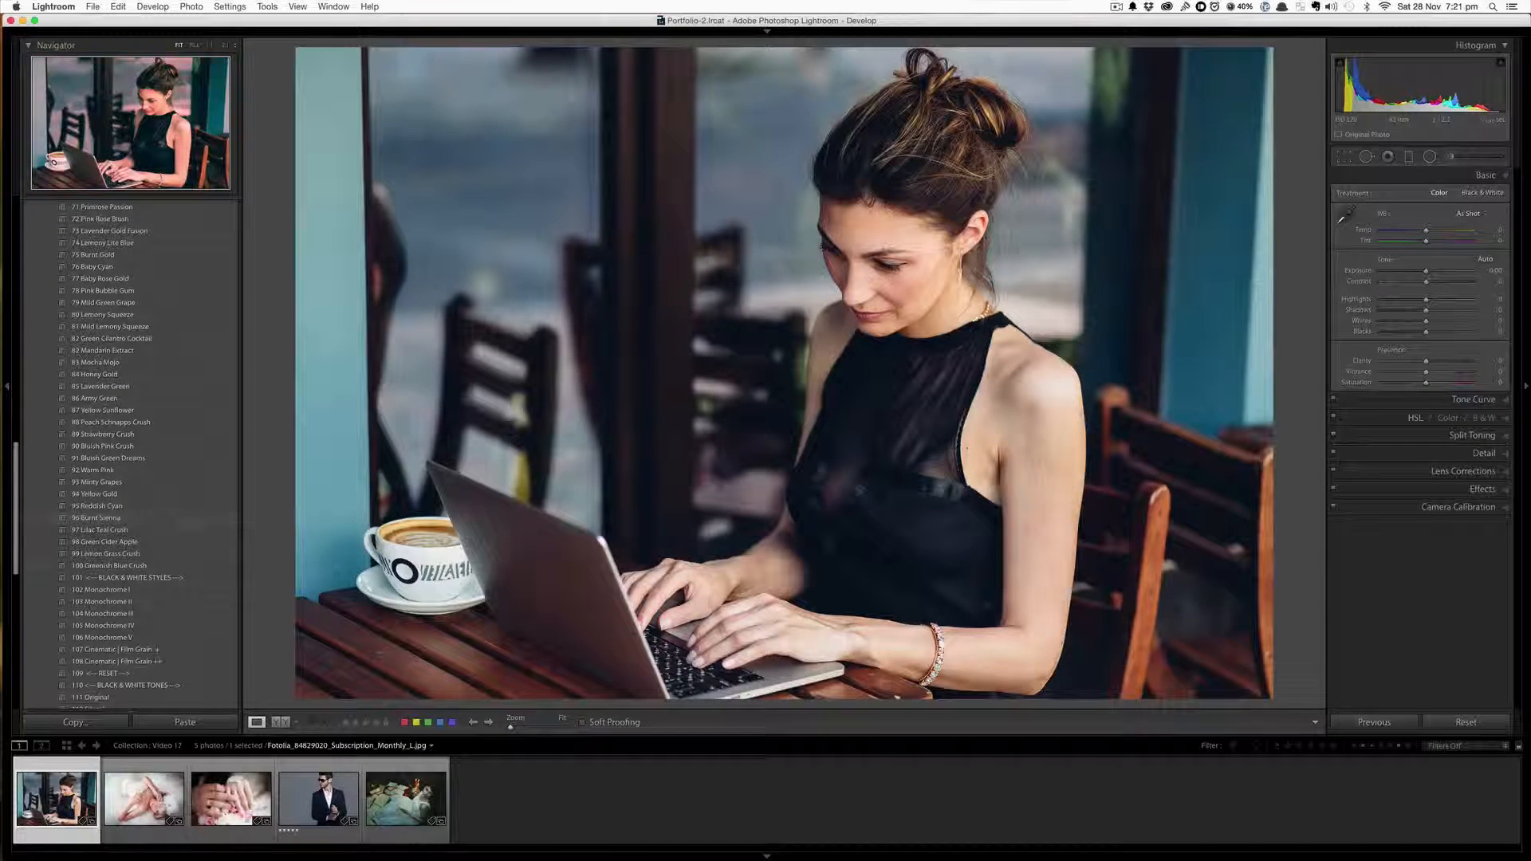
pyautogui.scroll(-3, 159, 499)
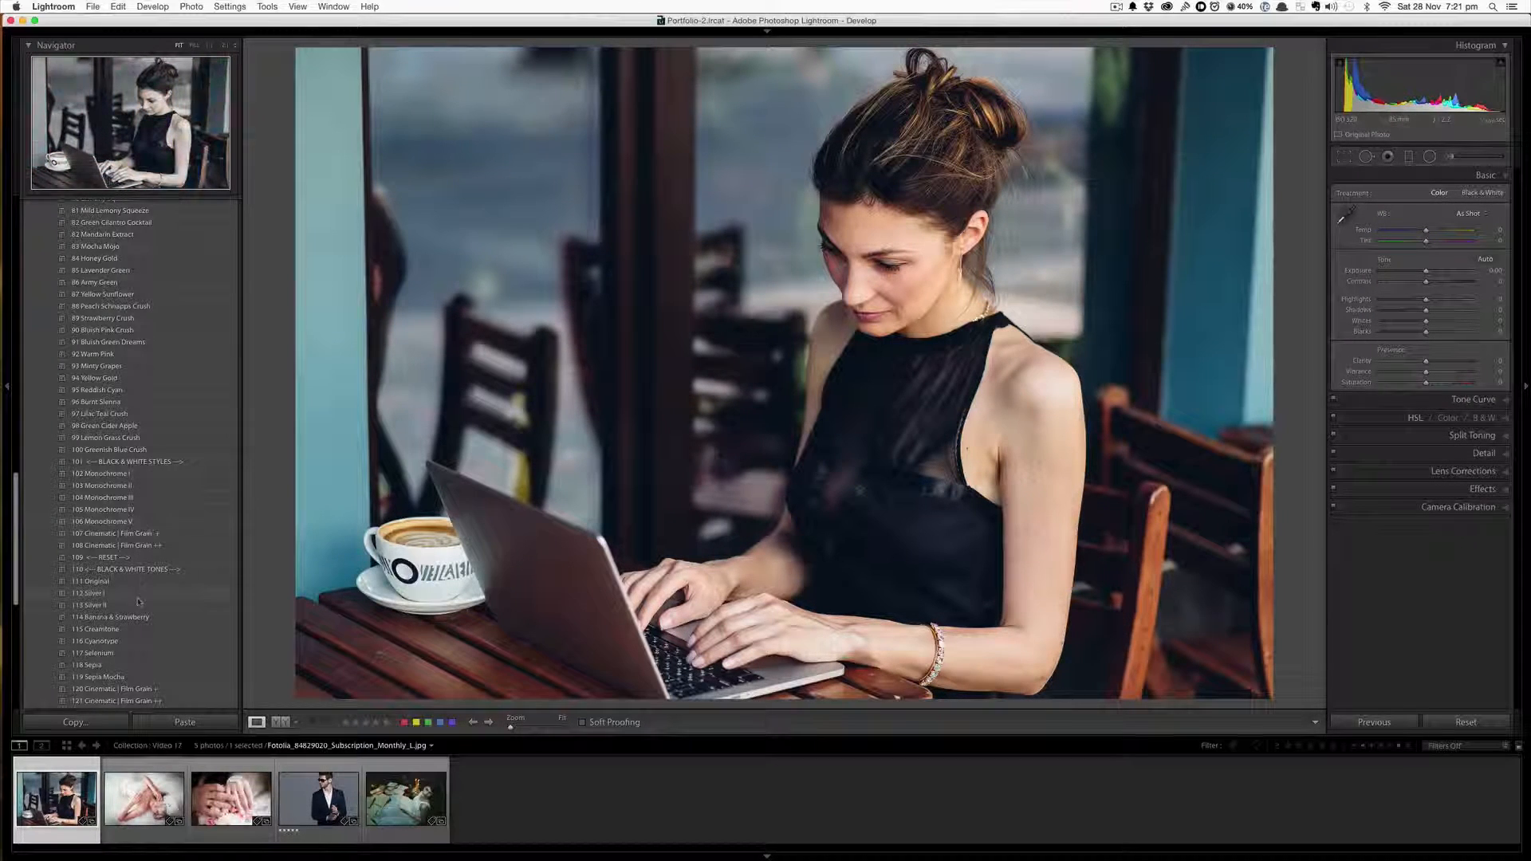
pyautogui.scroll(-1, 148, 529)
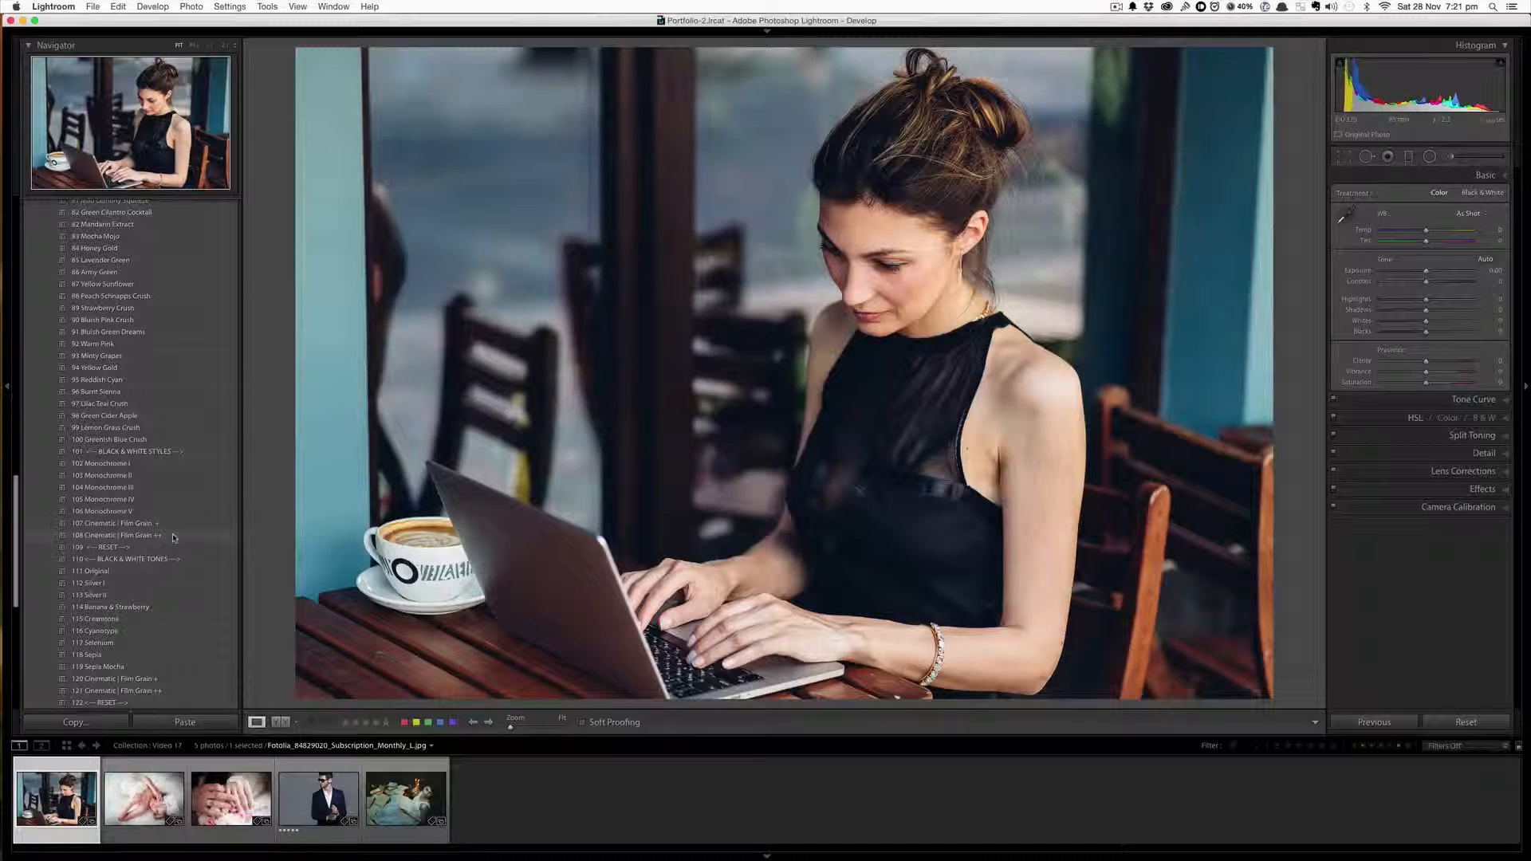
pyautogui.scroll(5, 174, 540)
pyautogui.scroll(10, 174, 540)
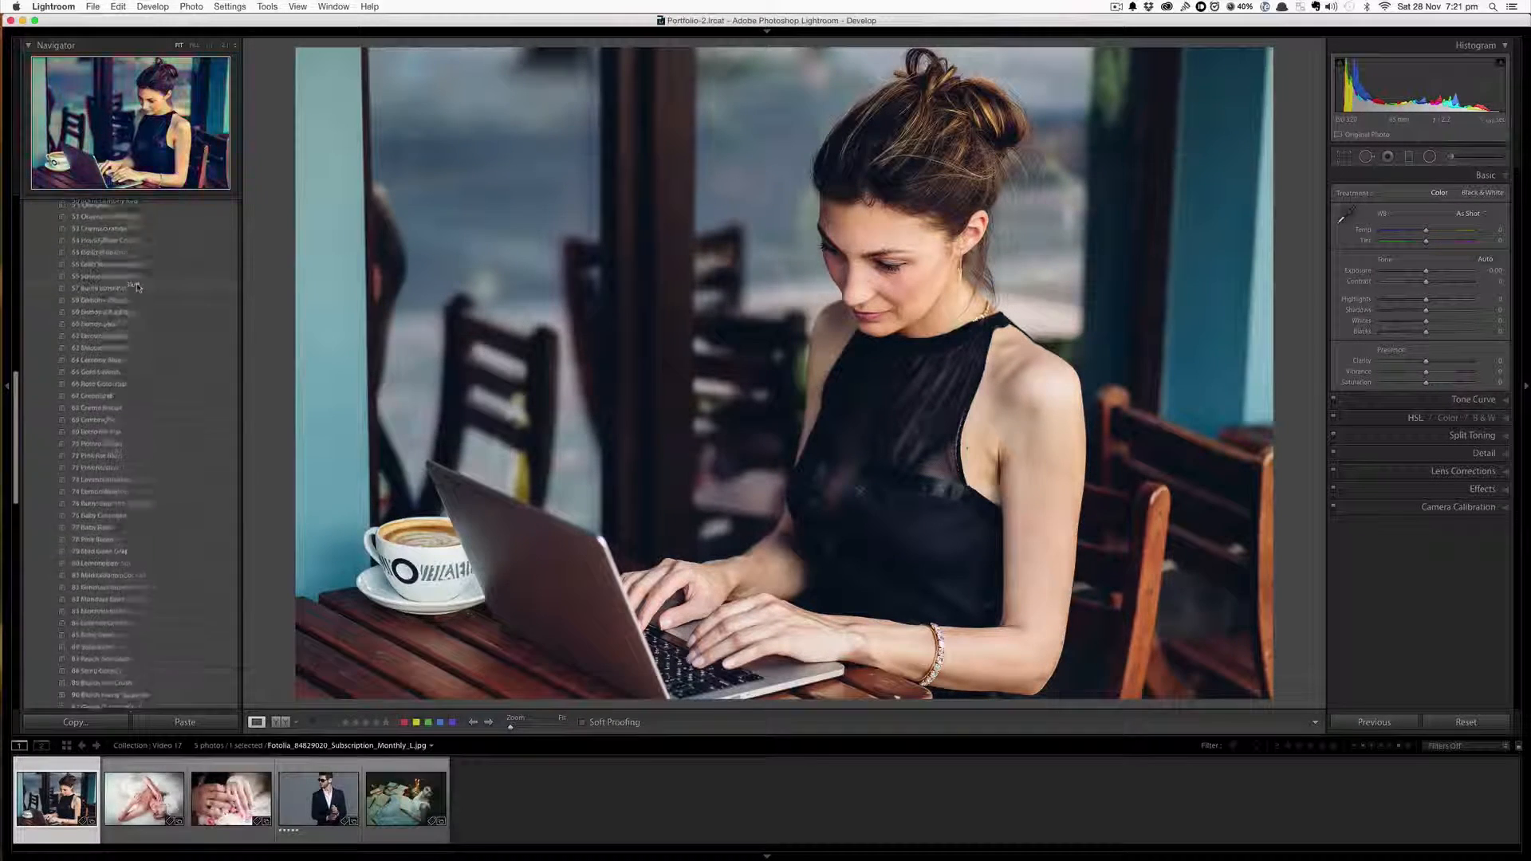
pyautogui.scroll(-12, 167, 426)
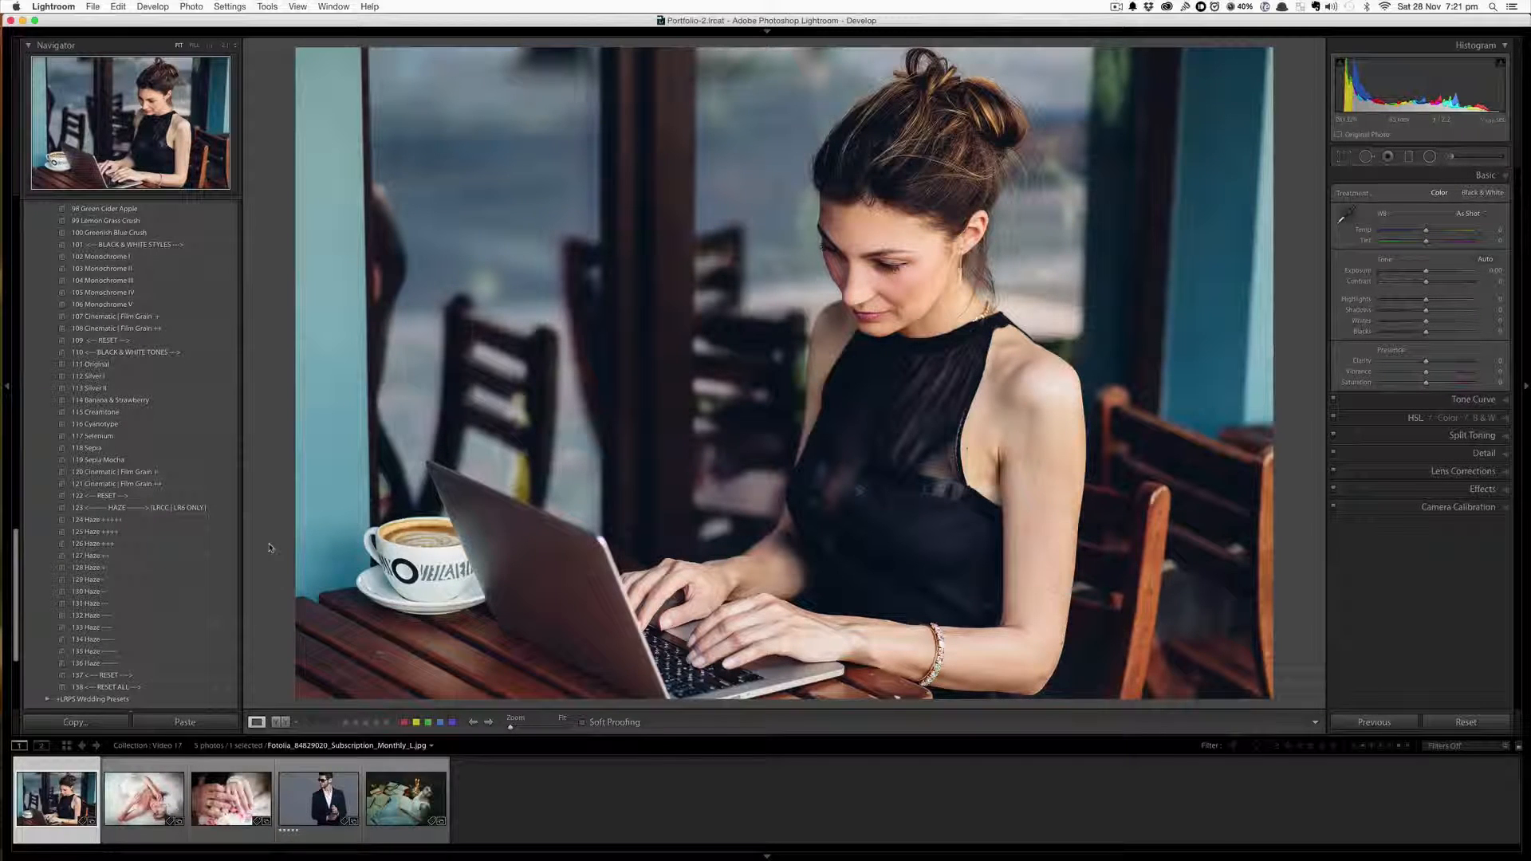
pyautogui.scroll(-5, 132, 531)
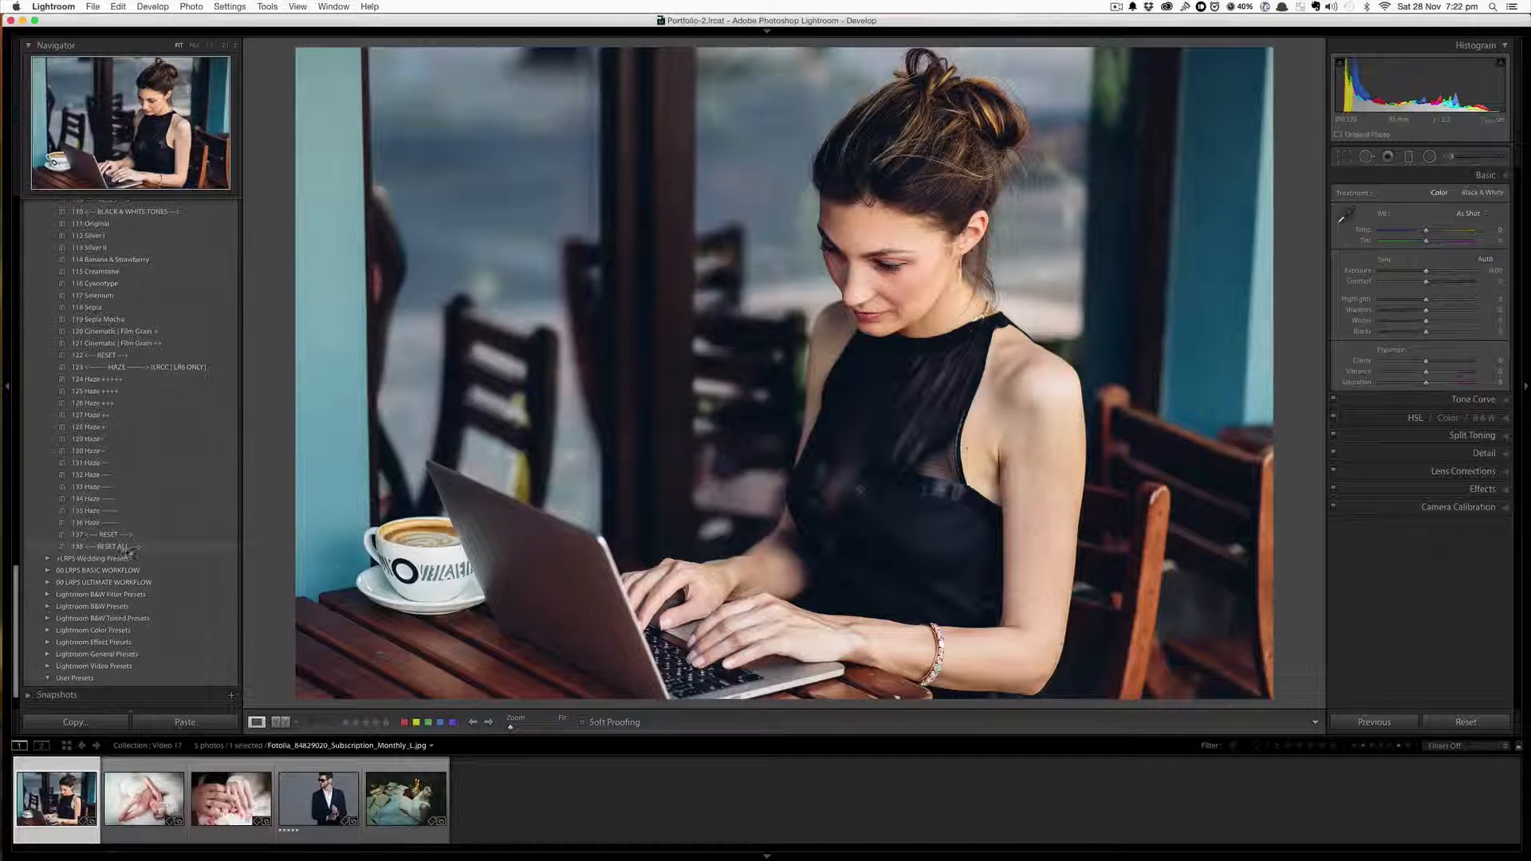
pyautogui.scroll(10, 126, 550)
pyautogui.scroll(5, 127, 552)
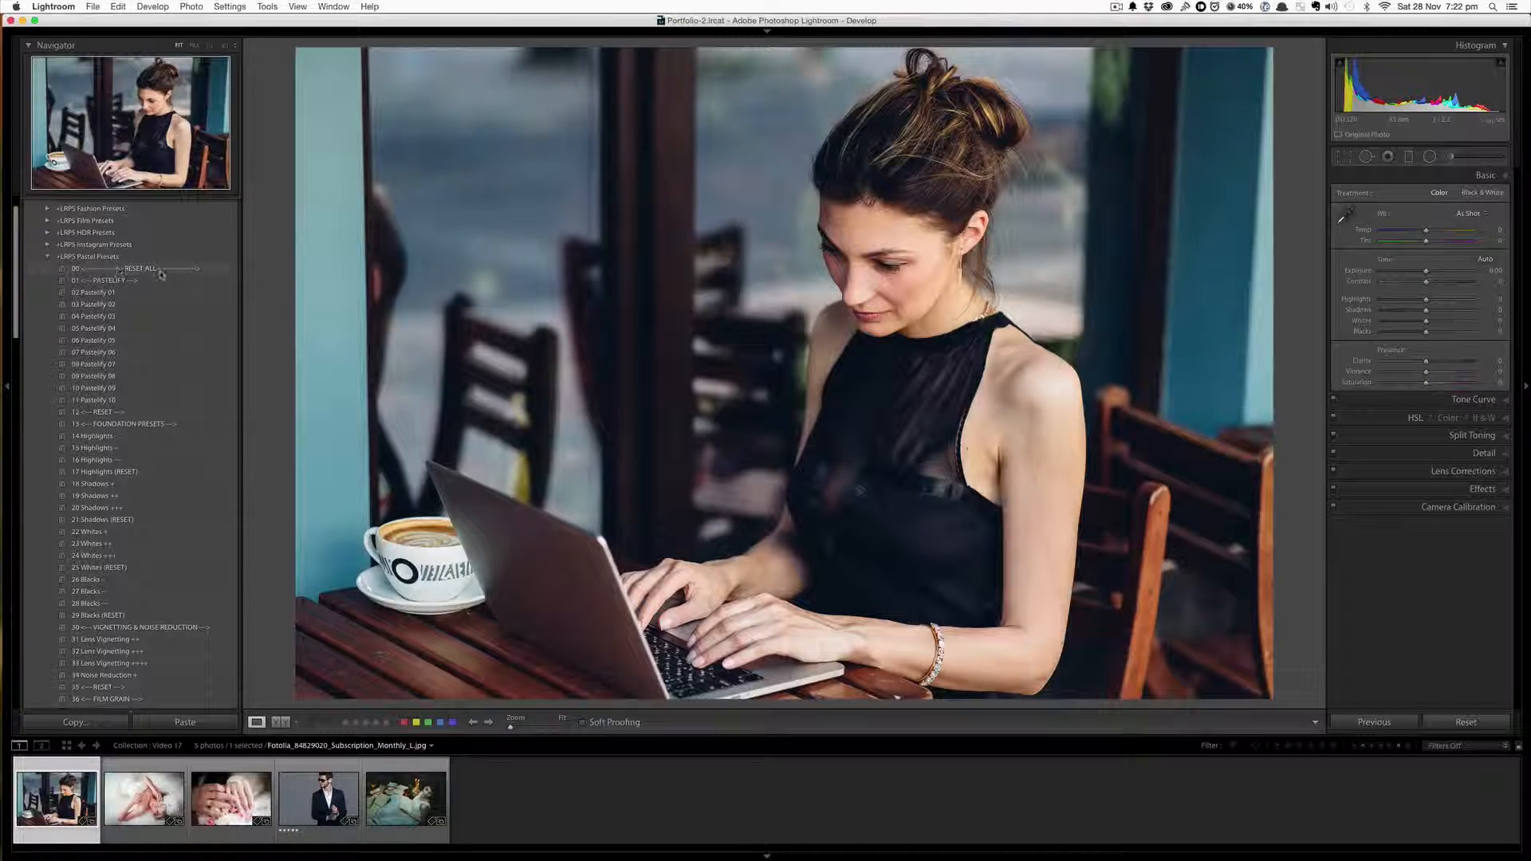
pyautogui.scroll(-10, 160, 274)
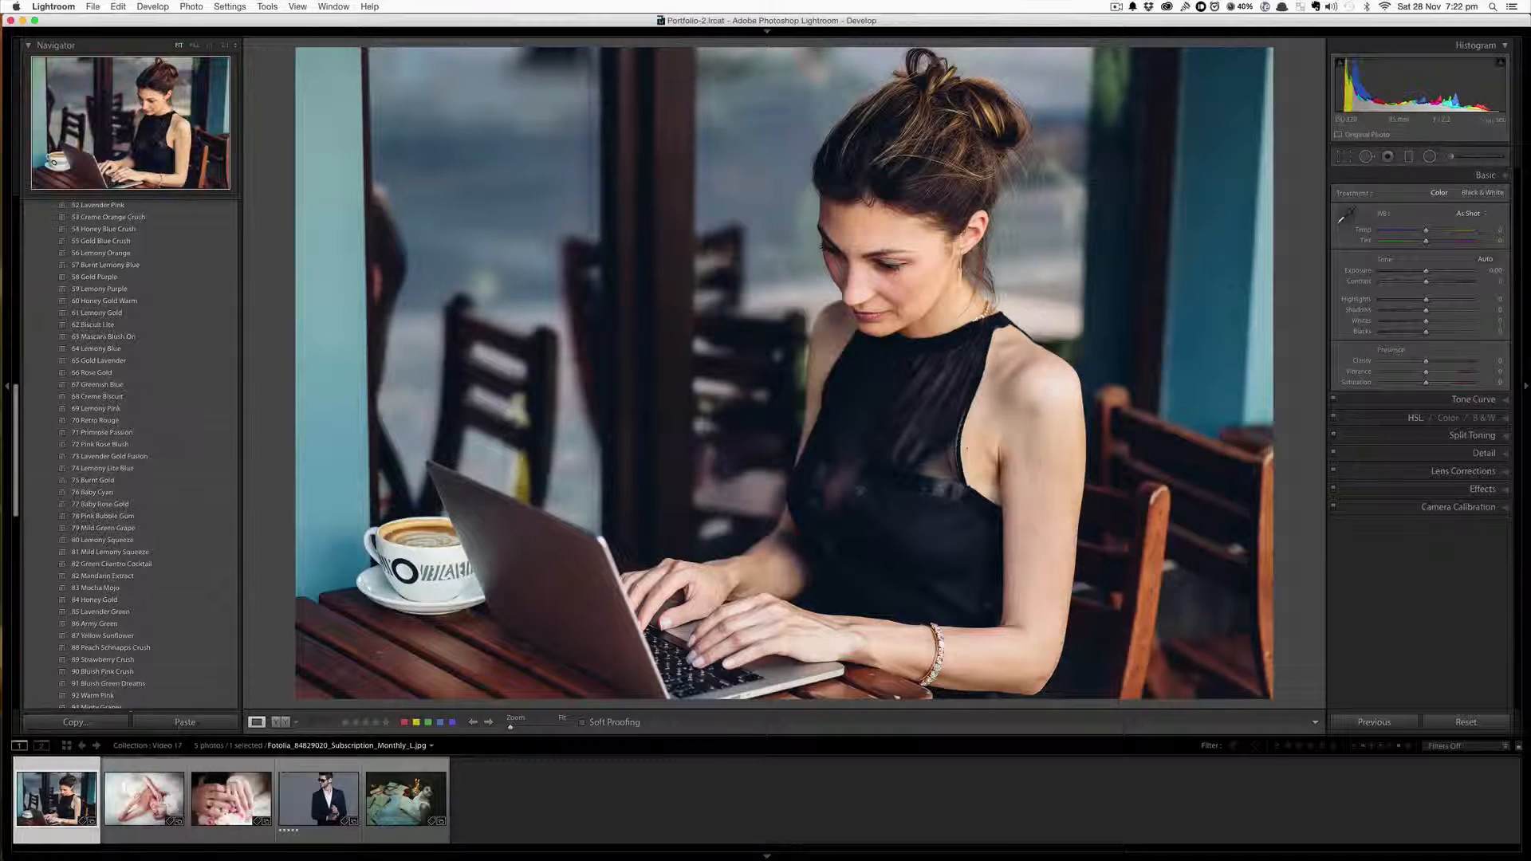
# Apply the Pastelify 01 preset to the photo
pyautogui.scroll(9, 180, 473)
pyautogui.scroll(1, 180, 473)
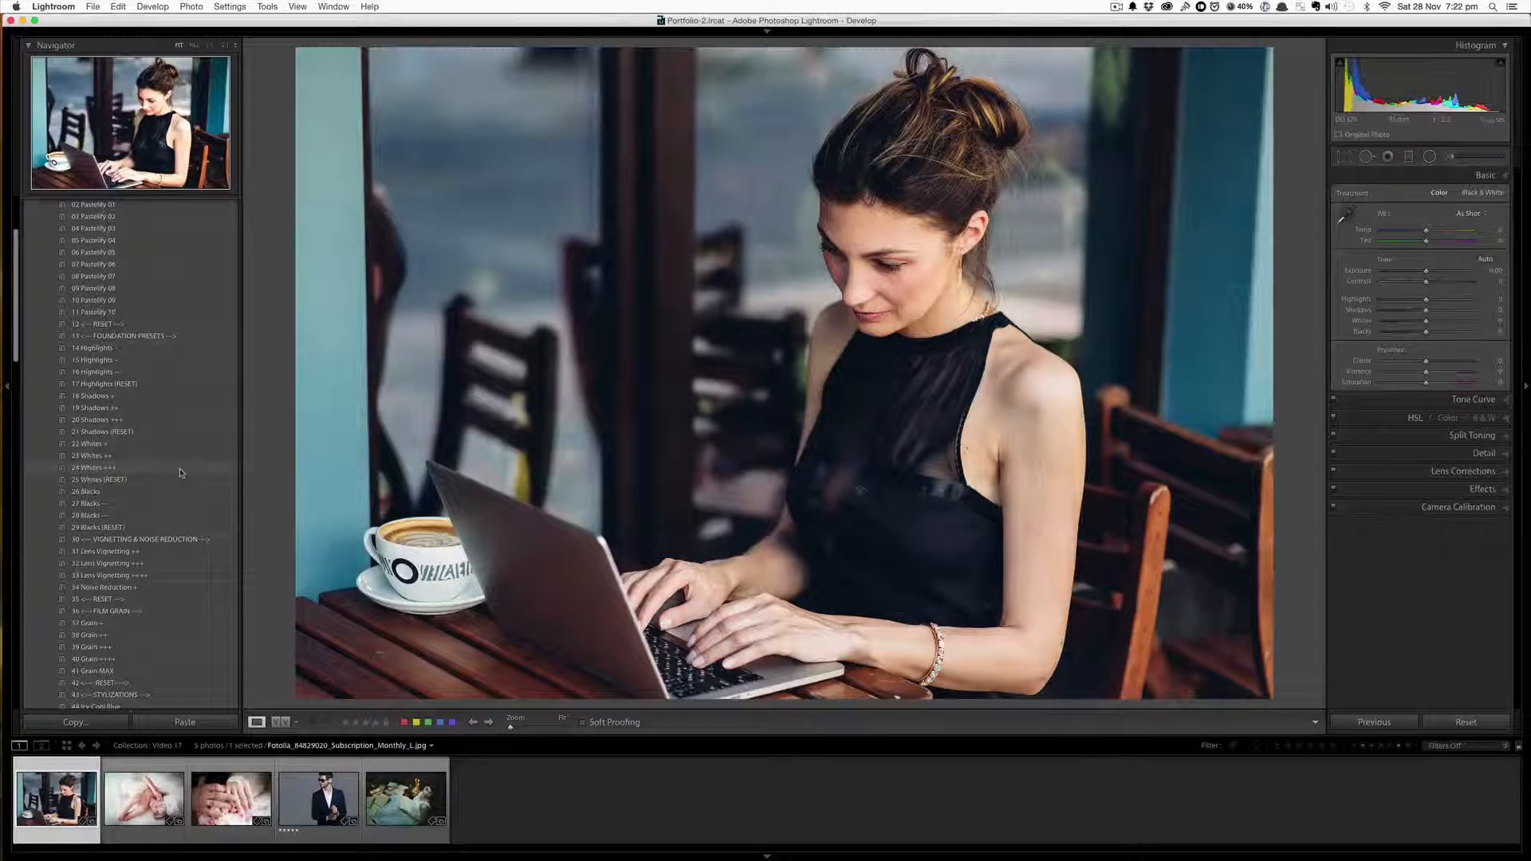
pyautogui.scroll(5, 180, 473)
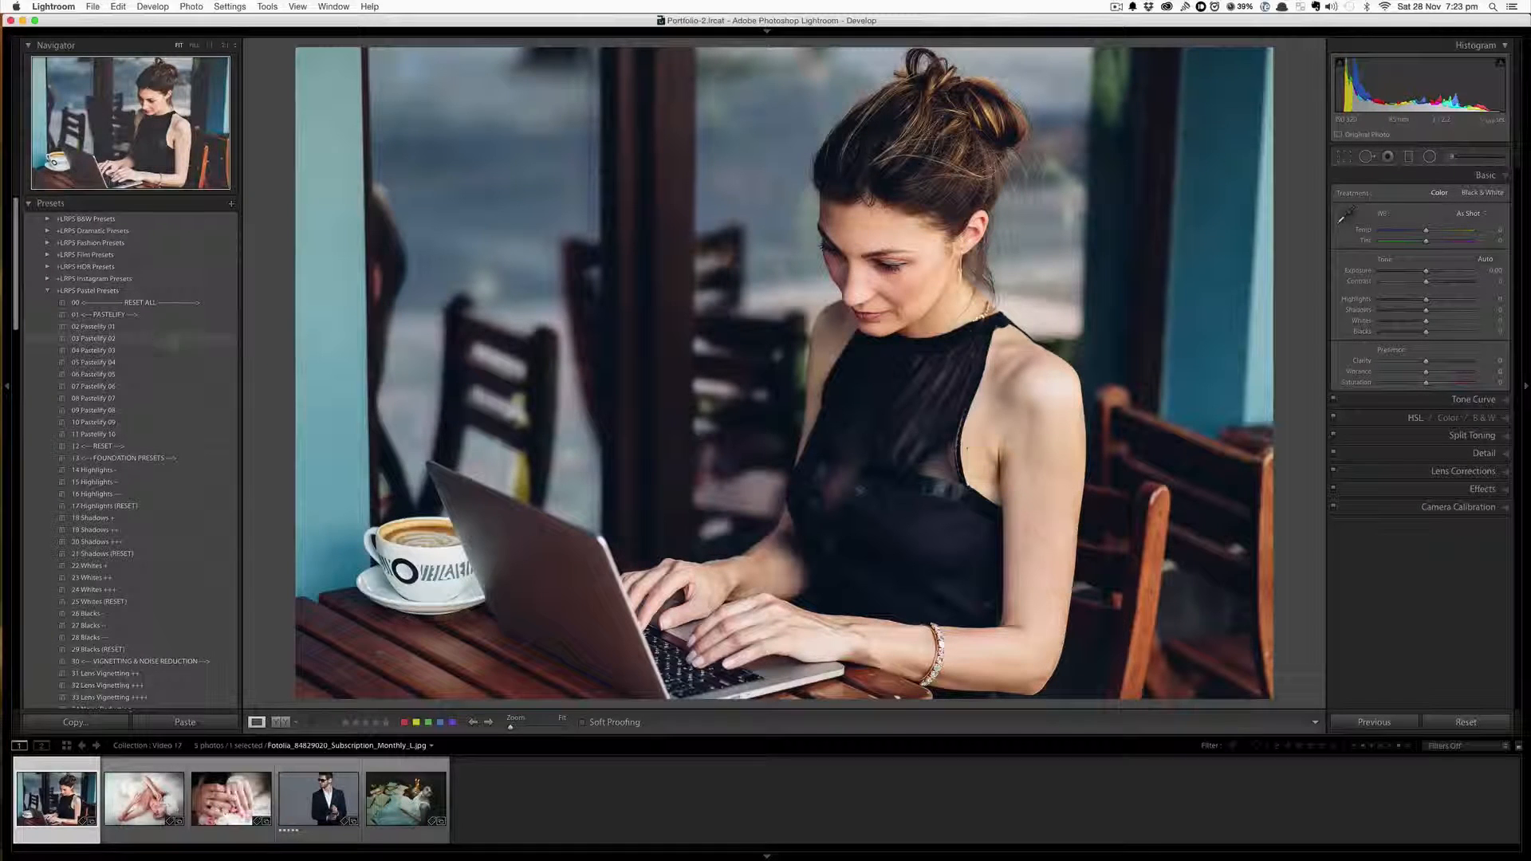
pyautogui.click(159, 328)
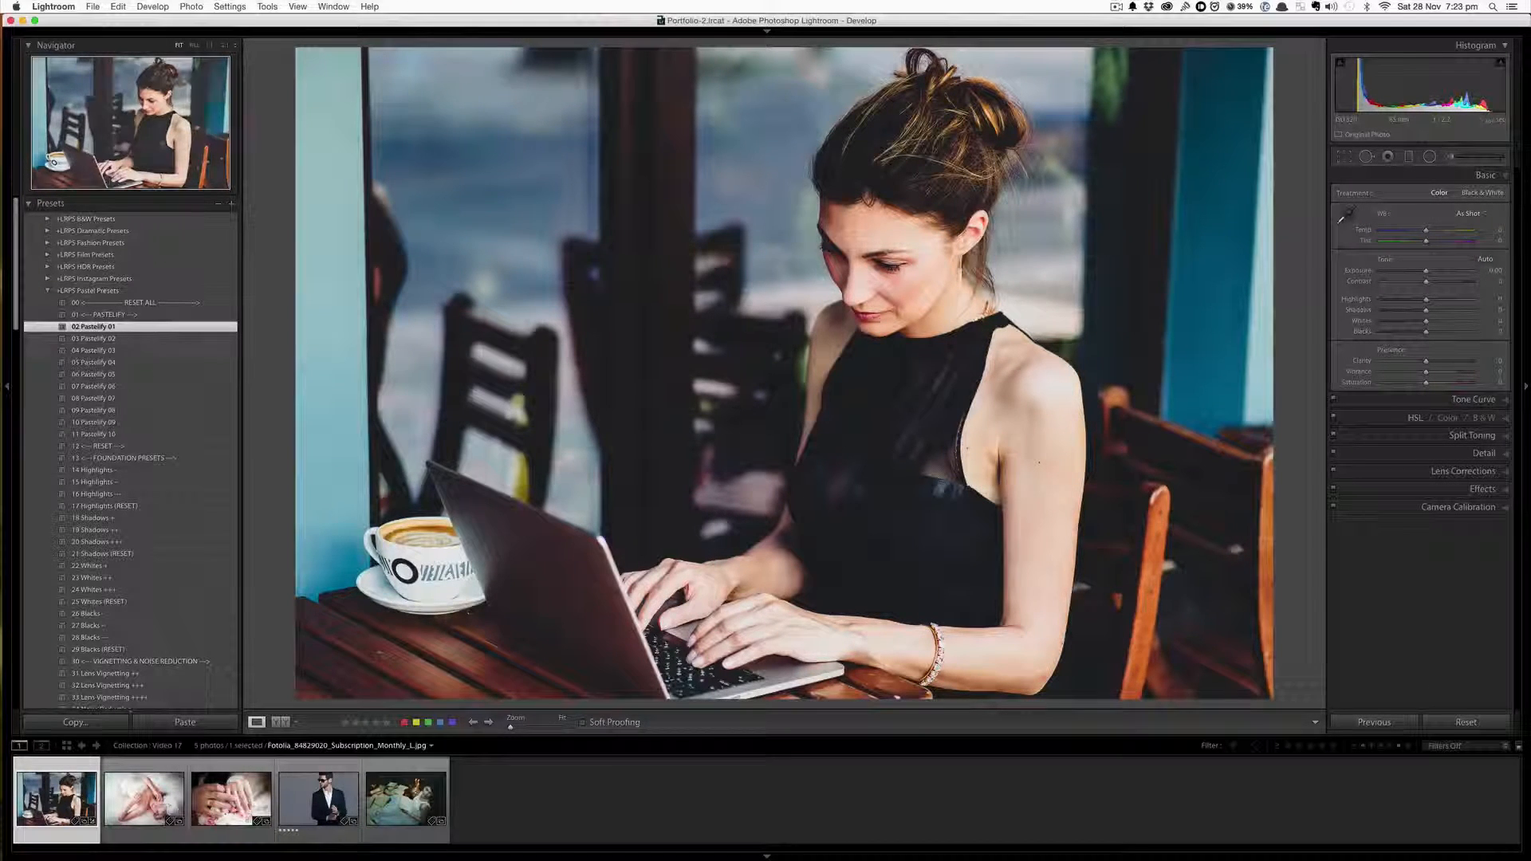
# Stack the 14 Highlights -, 19 Shadows ++ and 31 Lens Vignetting ++ presets onto the café photo
pyautogui.click(143, 470)
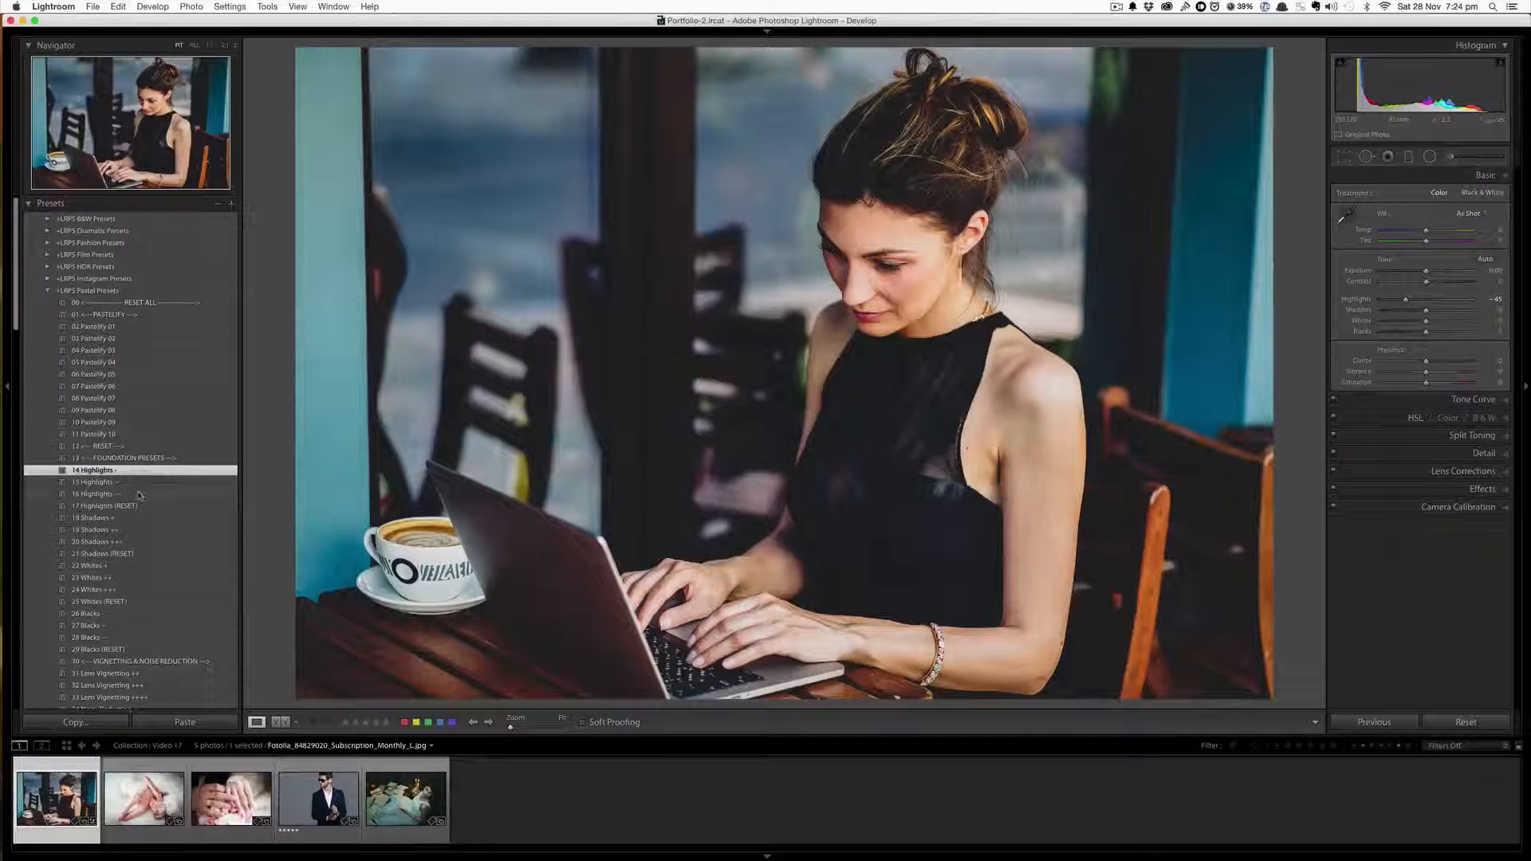
pyautogui.click(132, 530)
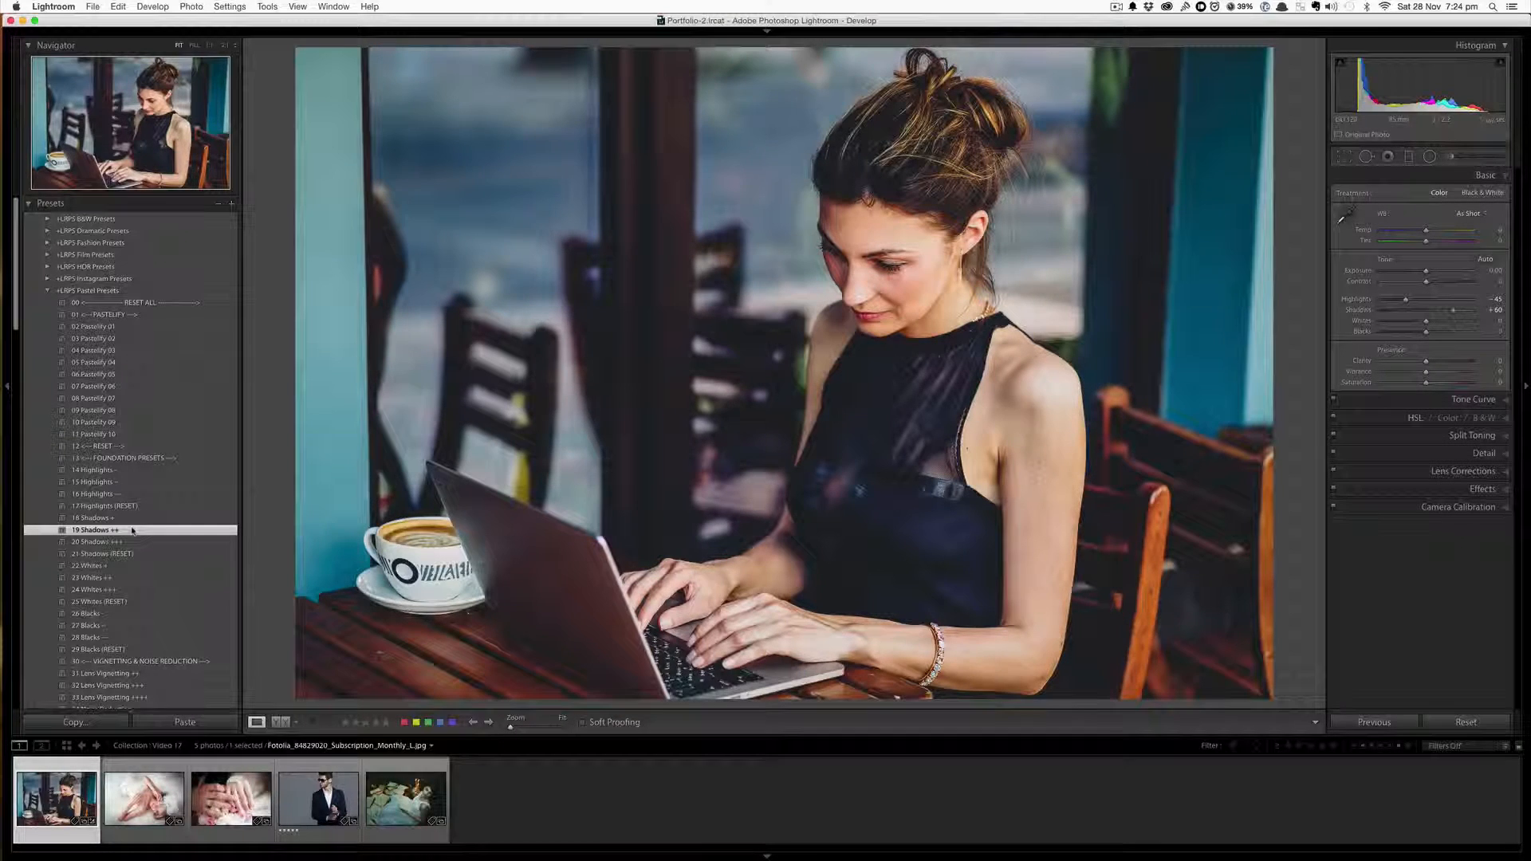
pyautogui.scroll(-2, 132, 531)
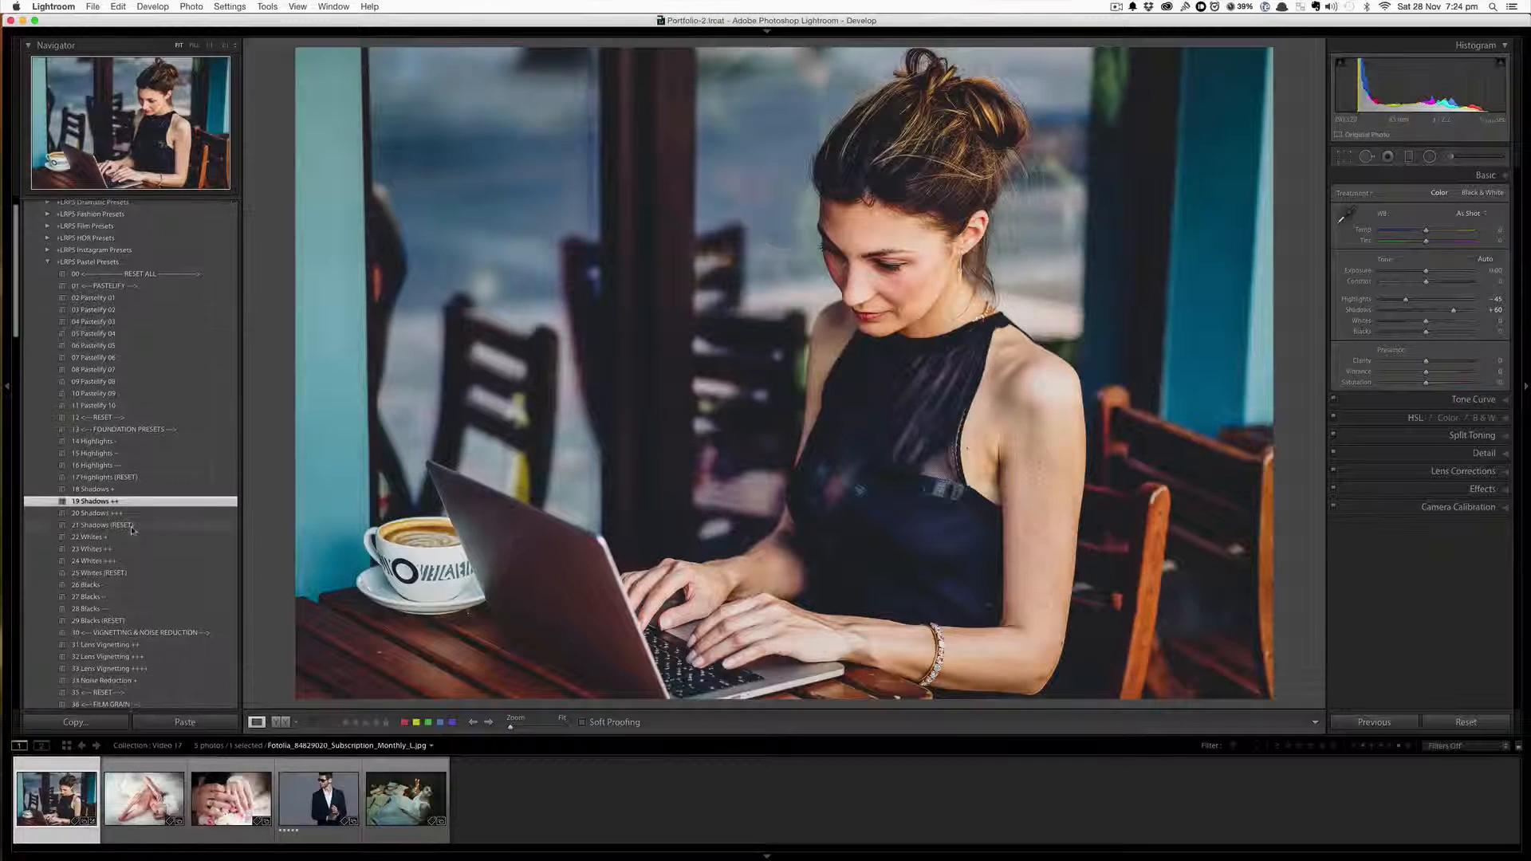
pyautogui.click(160, 647)
# Apply the 59 Lemony Purple preset and compare the before and after views of the café photo
pyautogui.scroll(-10, 160, 652)
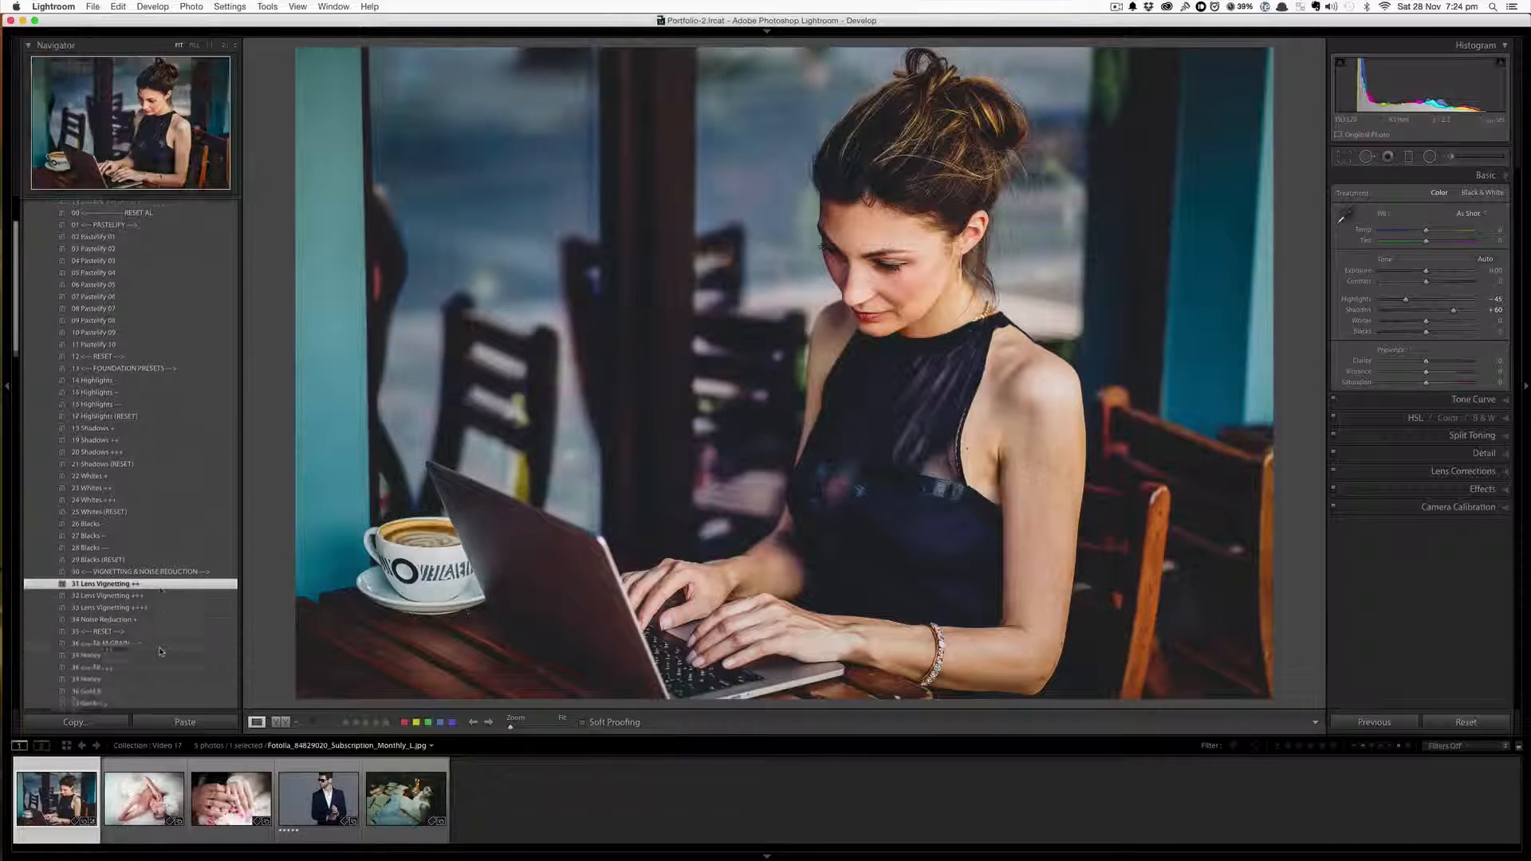
pyautogui.scroll(-4, 160, 651)
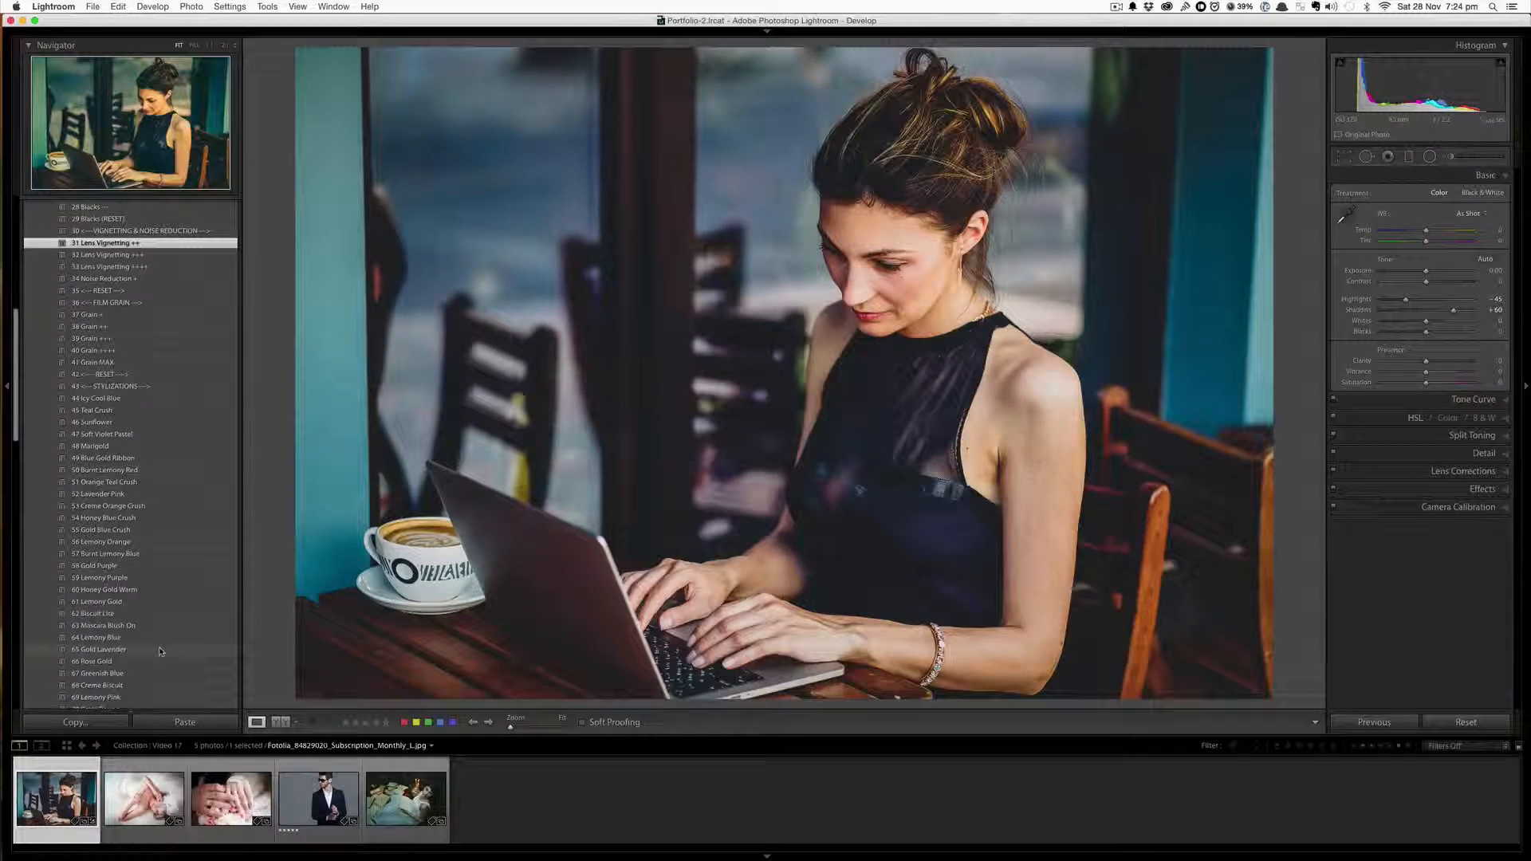
pyautogui.click(152, 579)
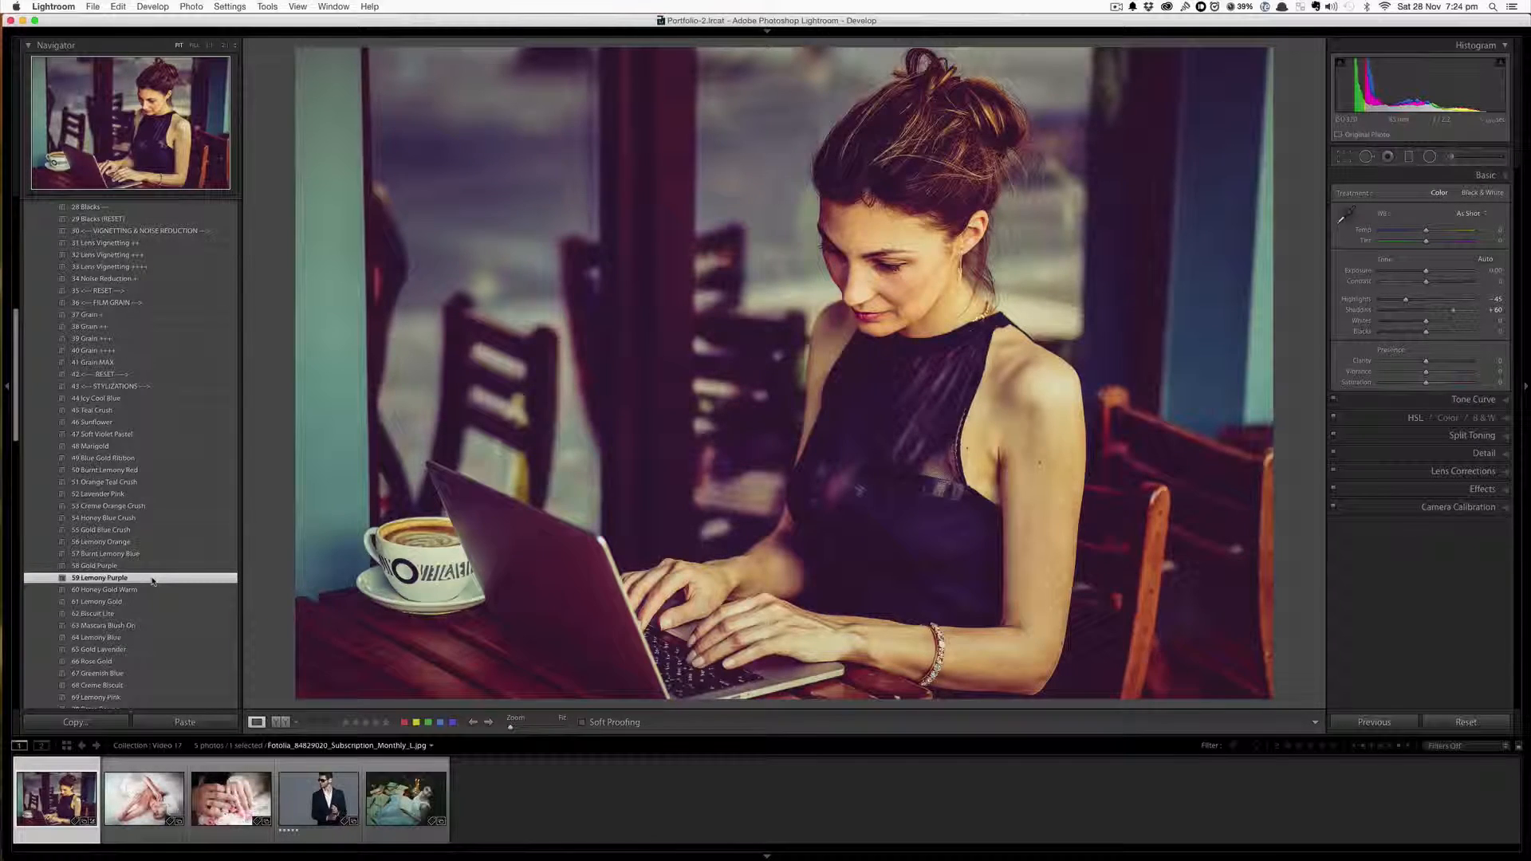
pyautogui.press('\\')
pyautogui.press('\\')
pyautogui.press('\\')
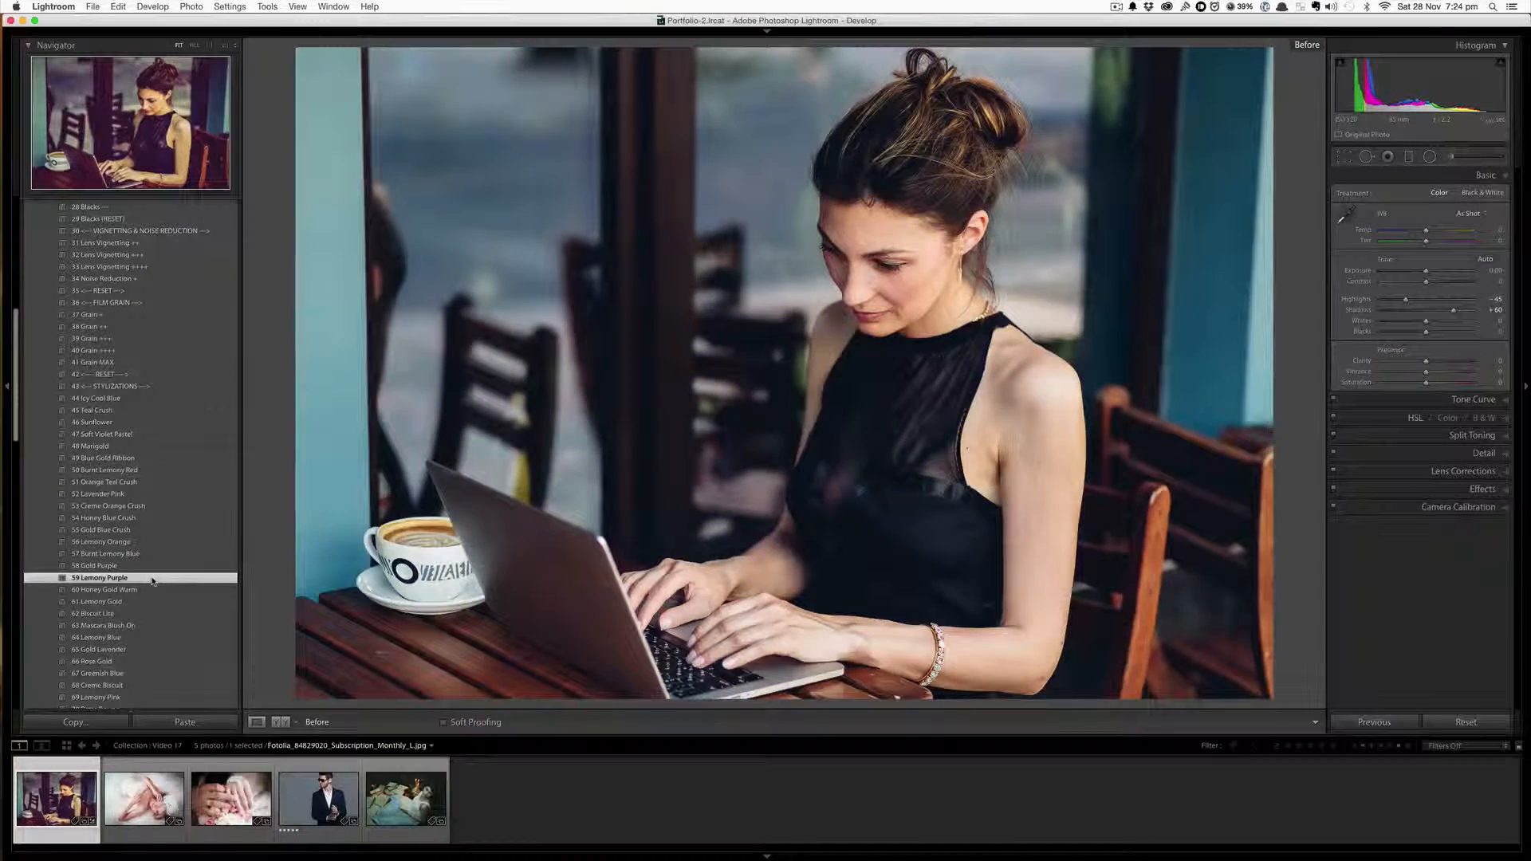
pyautogui.press('\\')
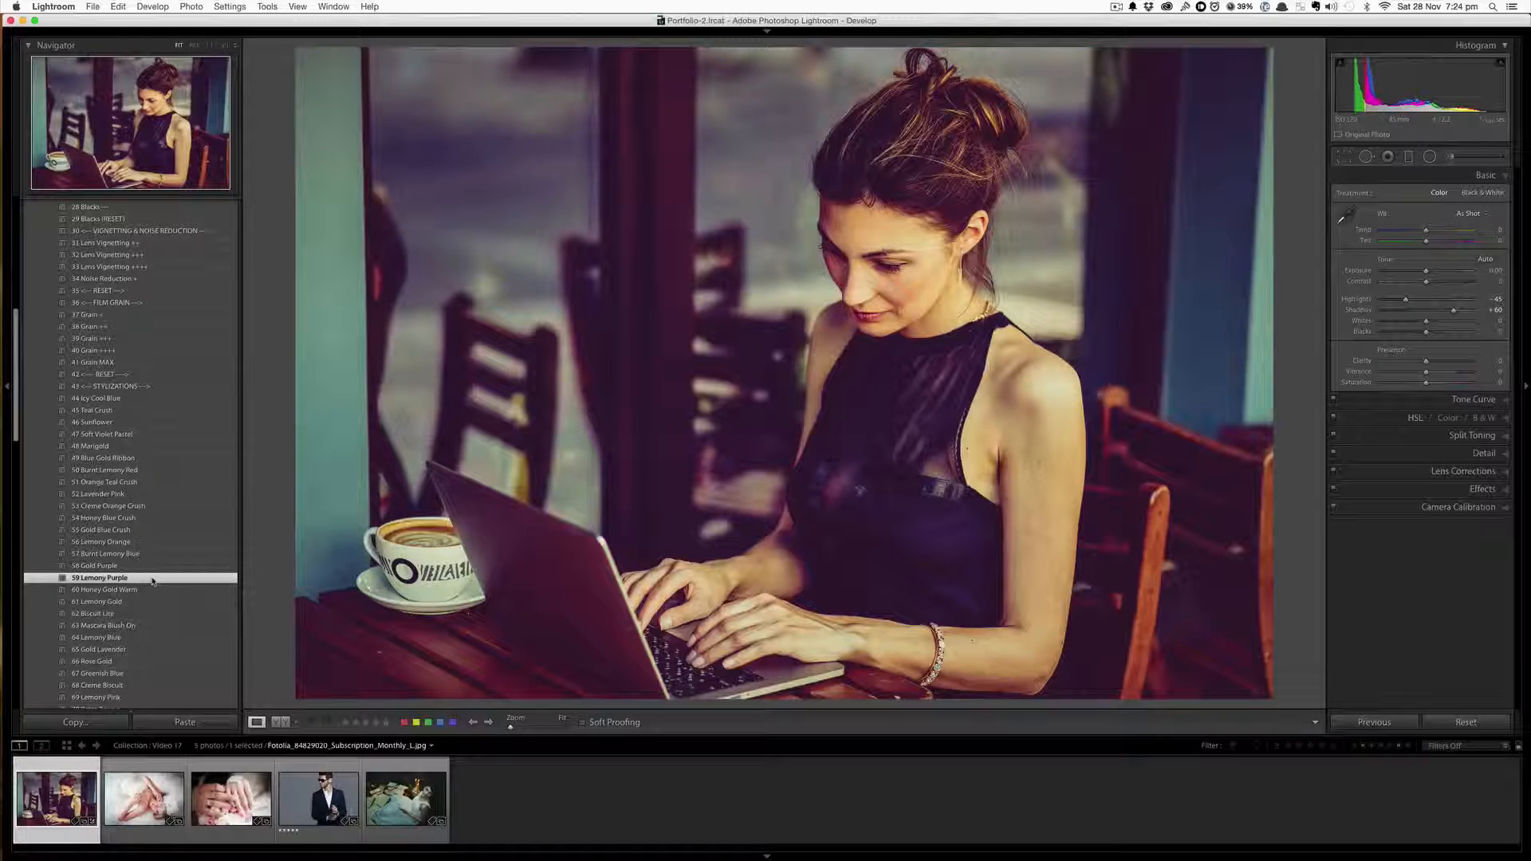
# Switch to the bride photo and apply the 03 Pastelify 02 preset
pyautogui.click(144, 784)
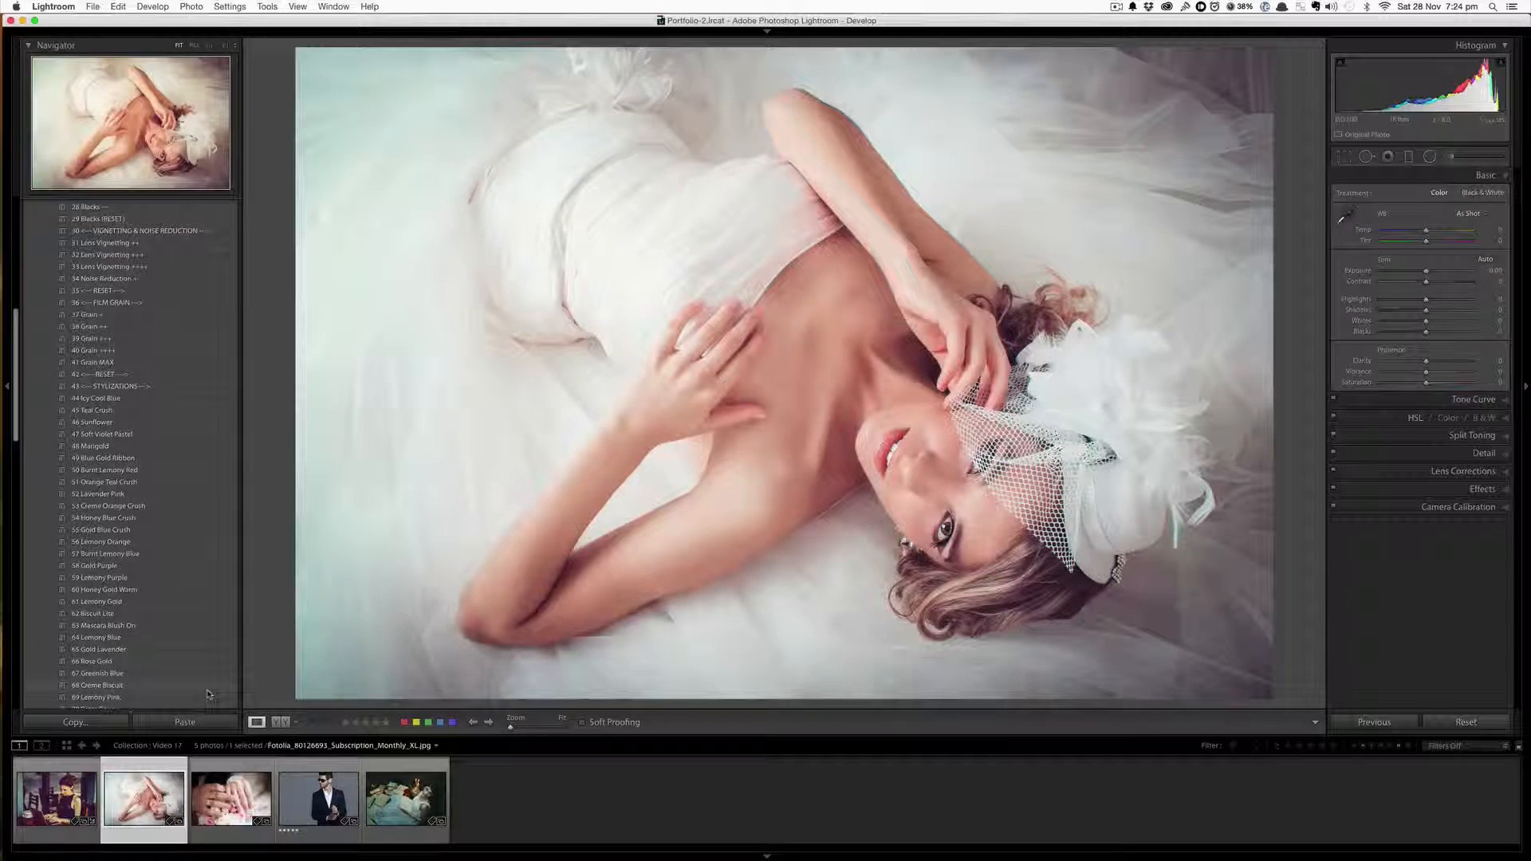
pyautogui.scroll(10, 209, 695)
pyautogui.scroll(3, 209, 695)
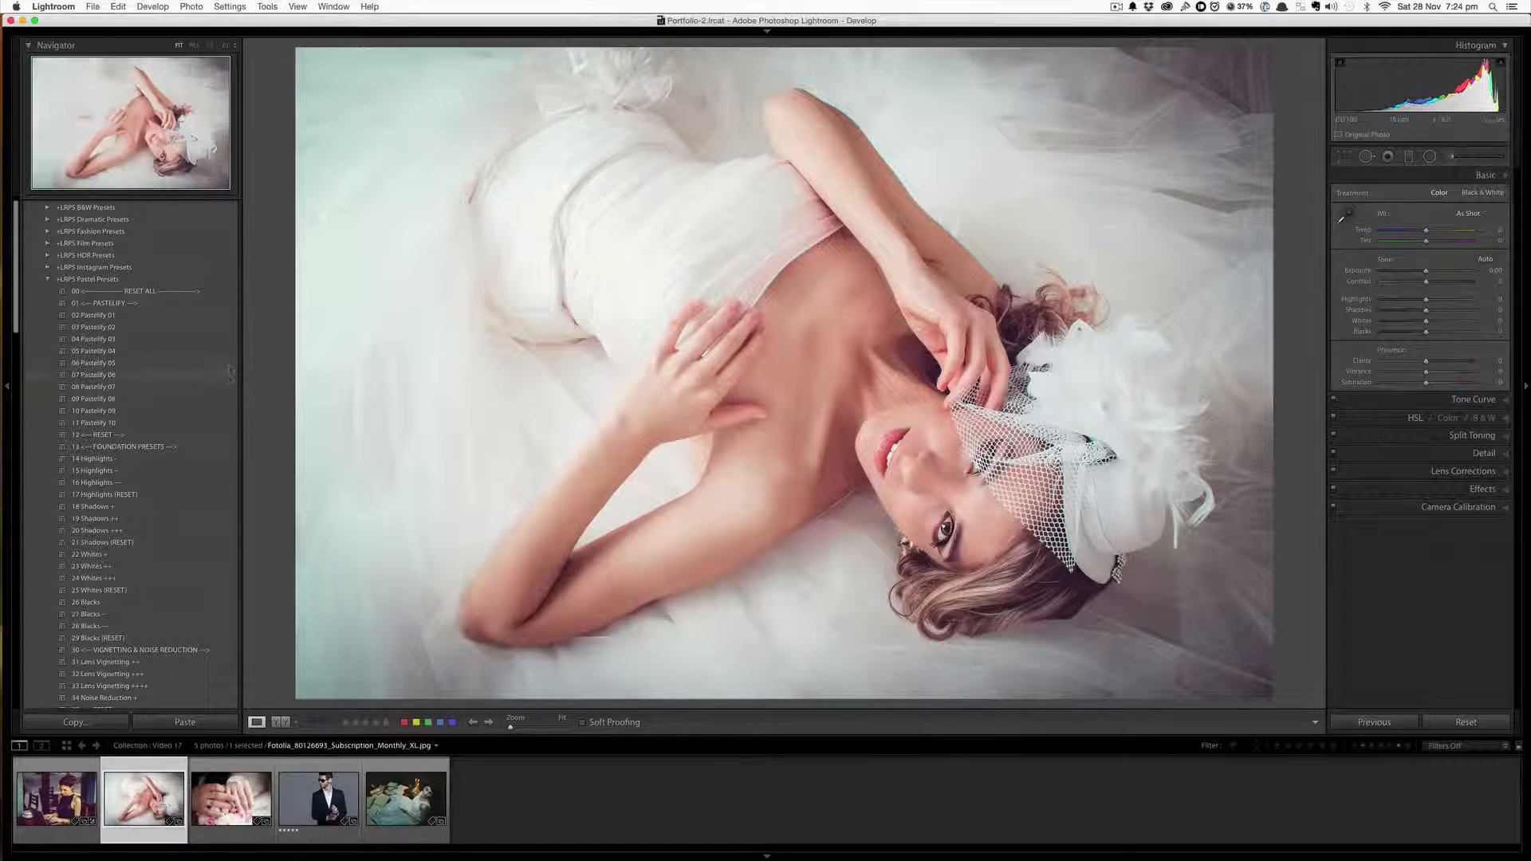
pyautogui.click(158, 330)
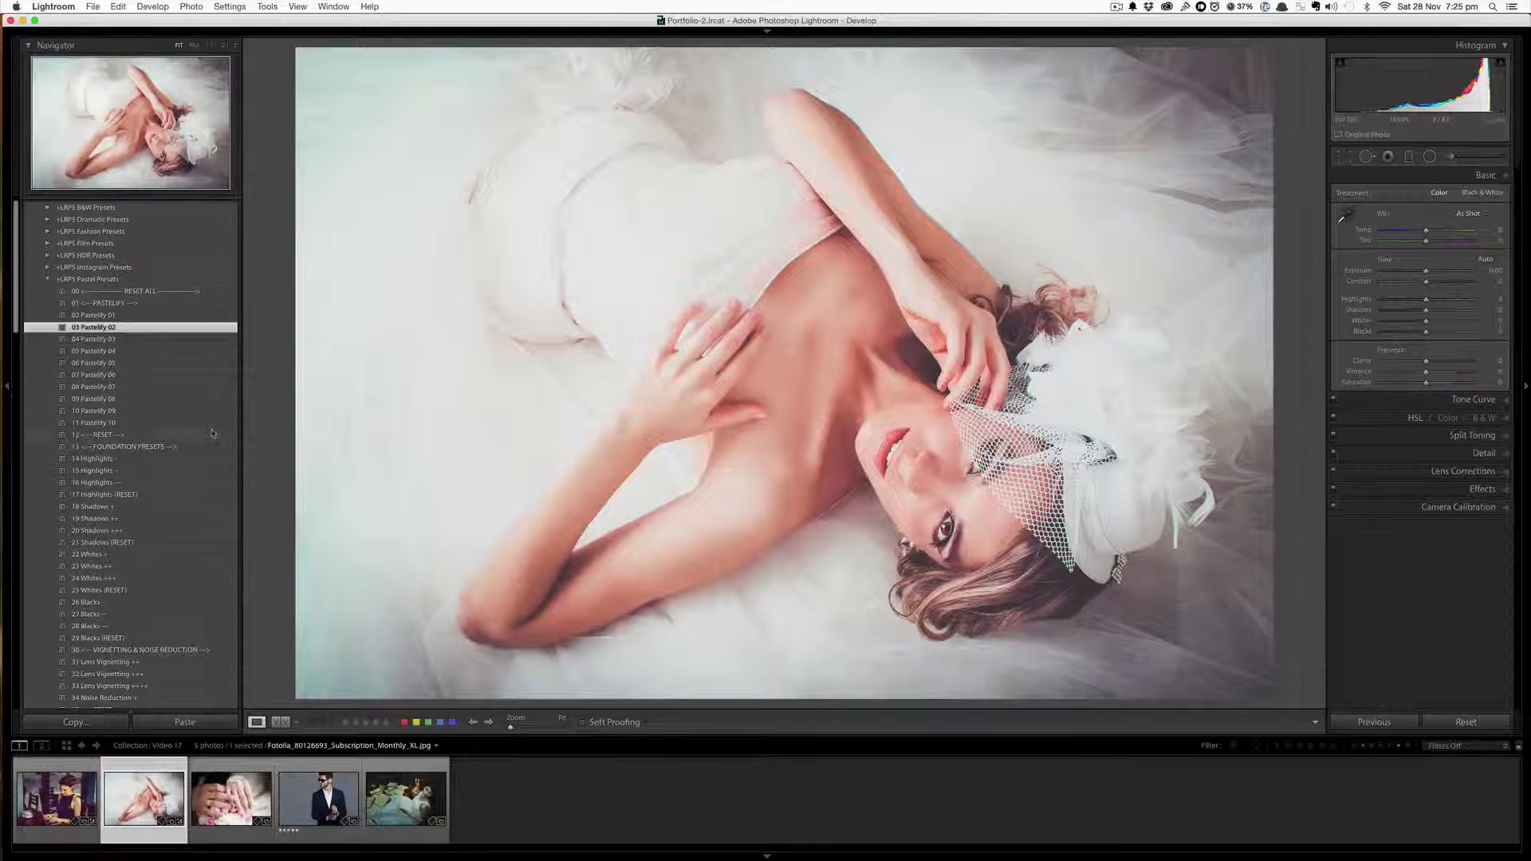
# Add the 16 Highlights ---, 27 Blacks -- and 38 Grain ++ presets to the bride photo
pyautogui.click(146, 483)
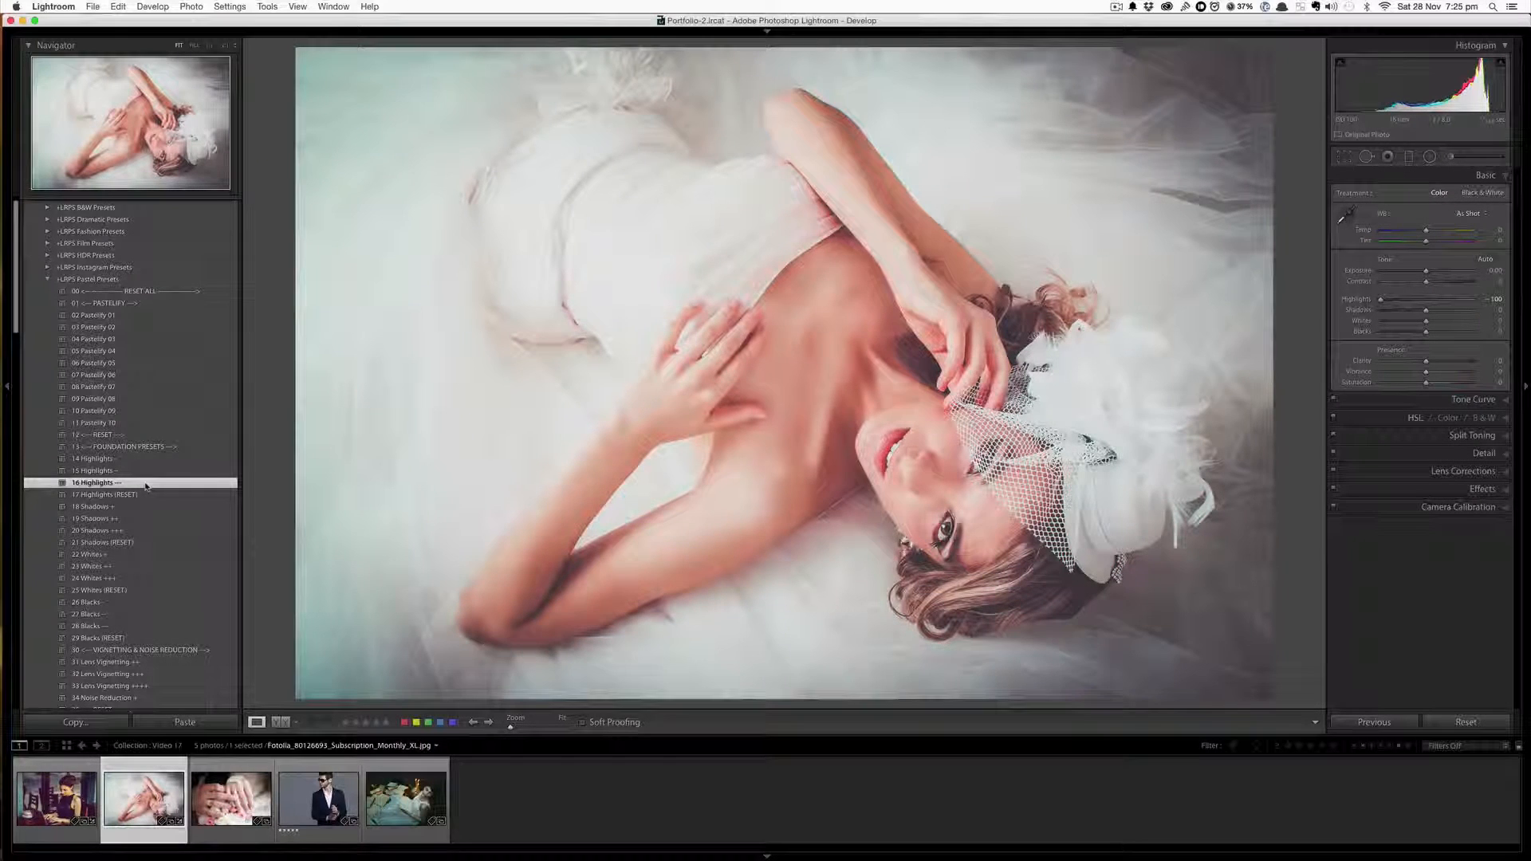
pyautogui.scroll(-1, 146, 486)
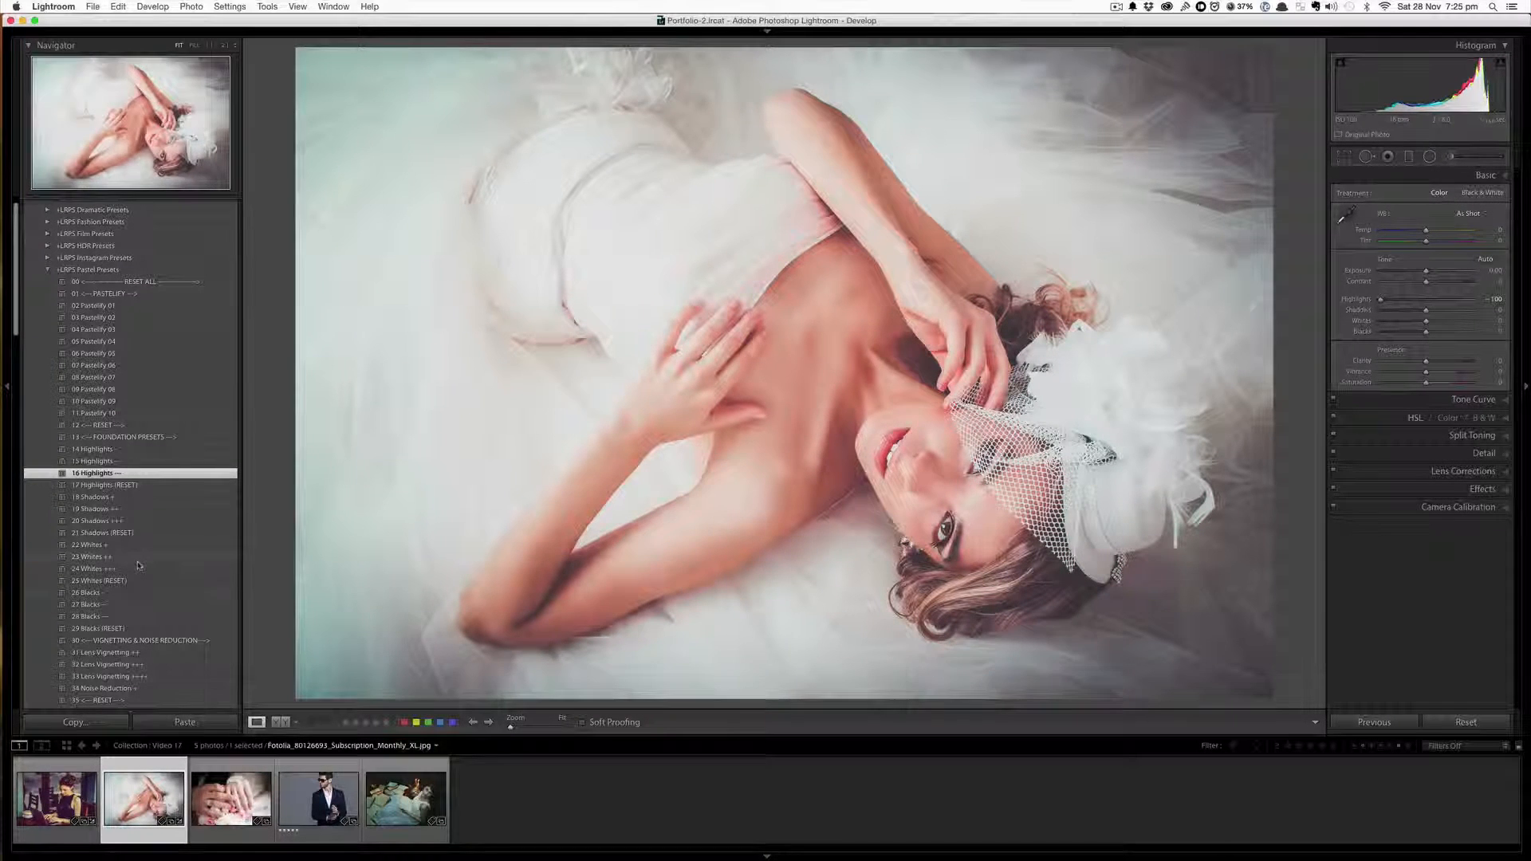
pyautogui.click(135, 607)
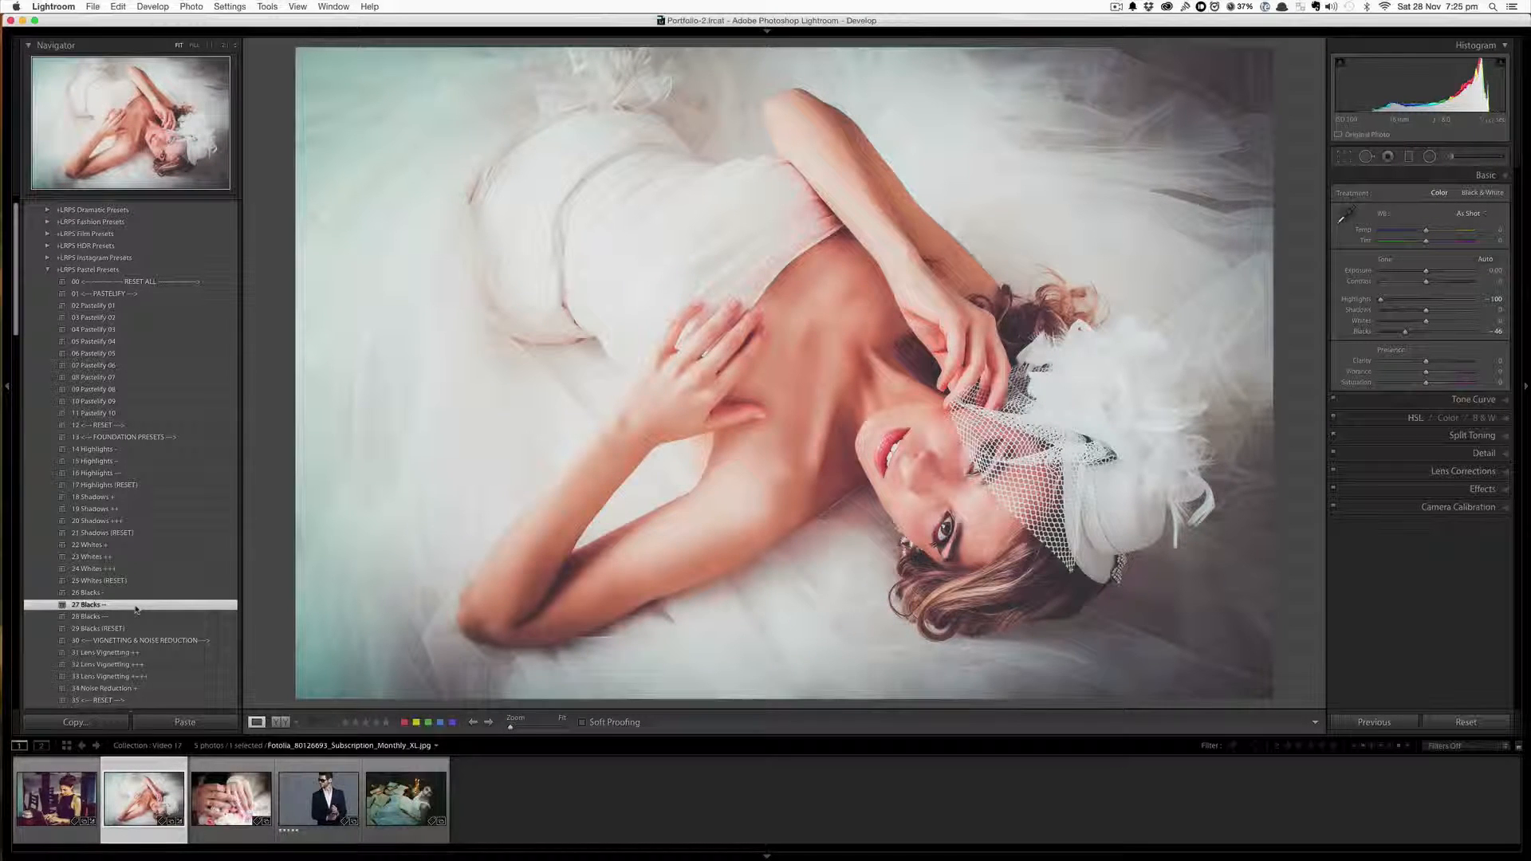
pyautogui.scroll(-5, 135, 609)
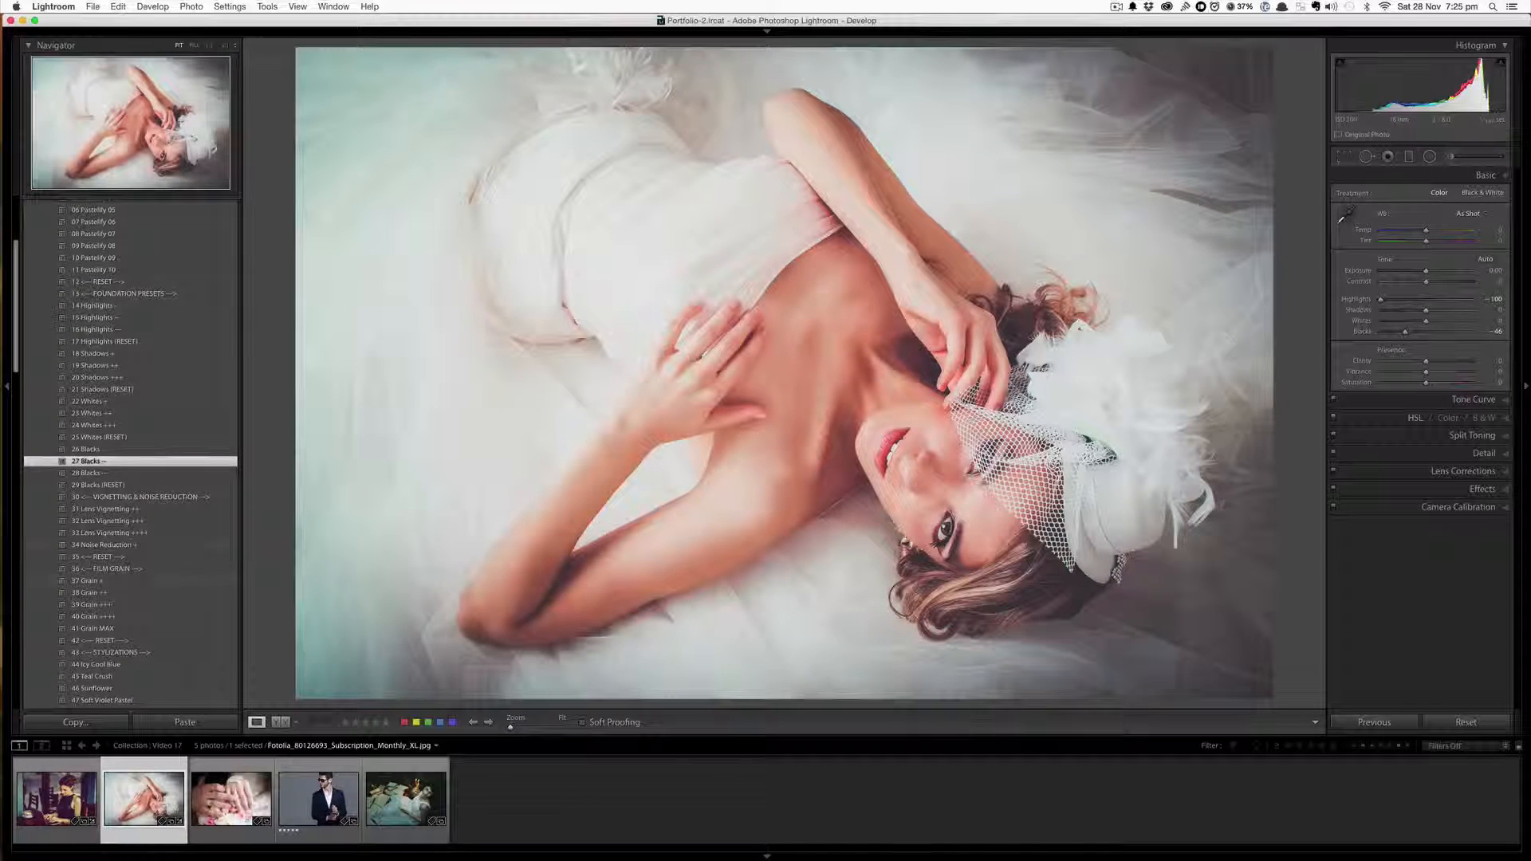
pyautogui.click(123, 595)
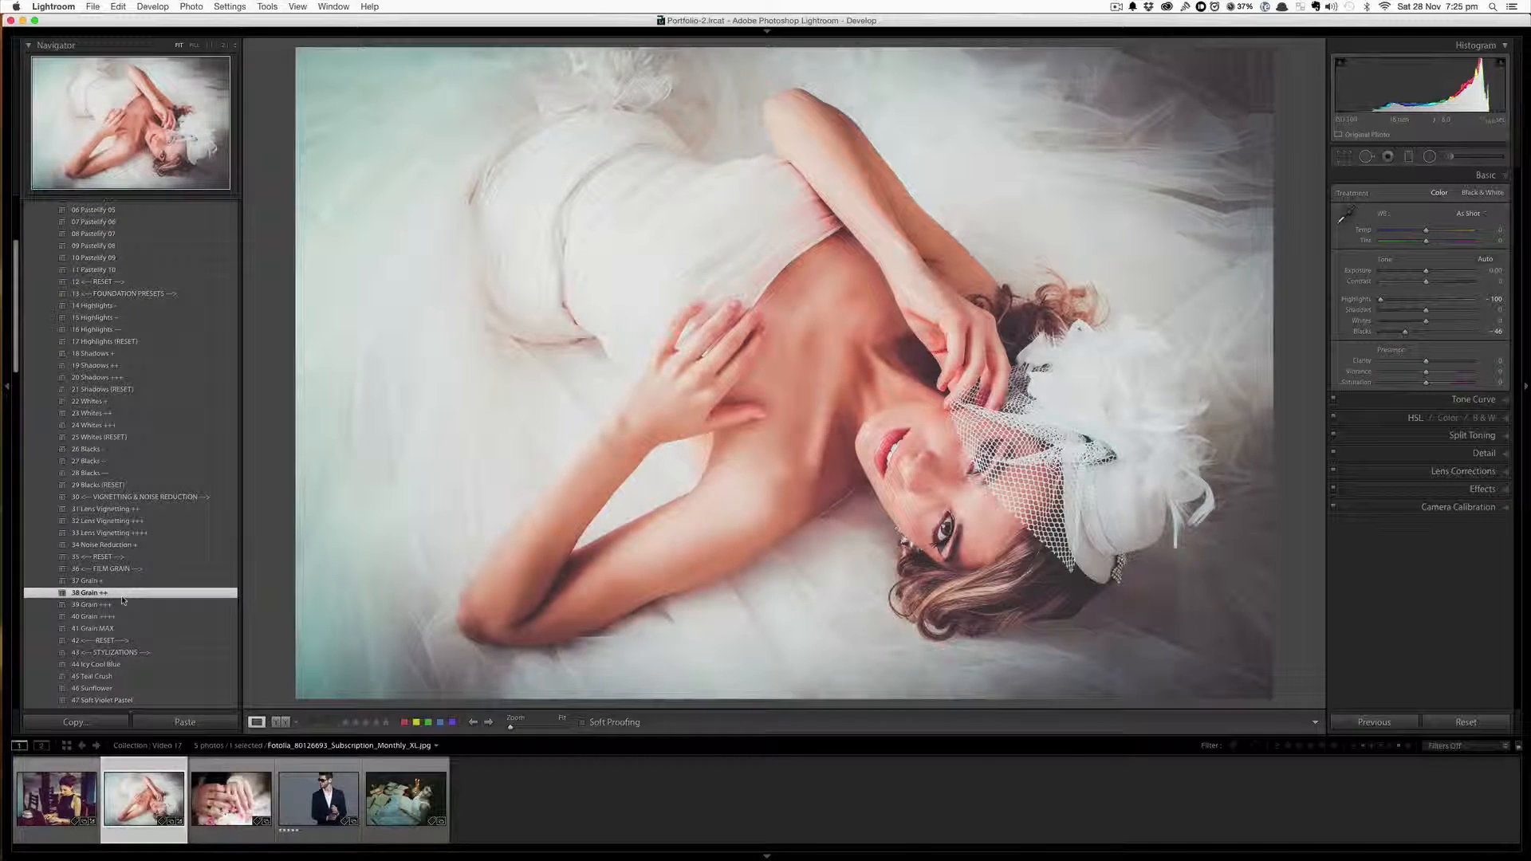
# Apply the 65 Gold Lavender preset and compare the before and after views of the bride photo
pyautogui.scroll(-8, 119, 607)
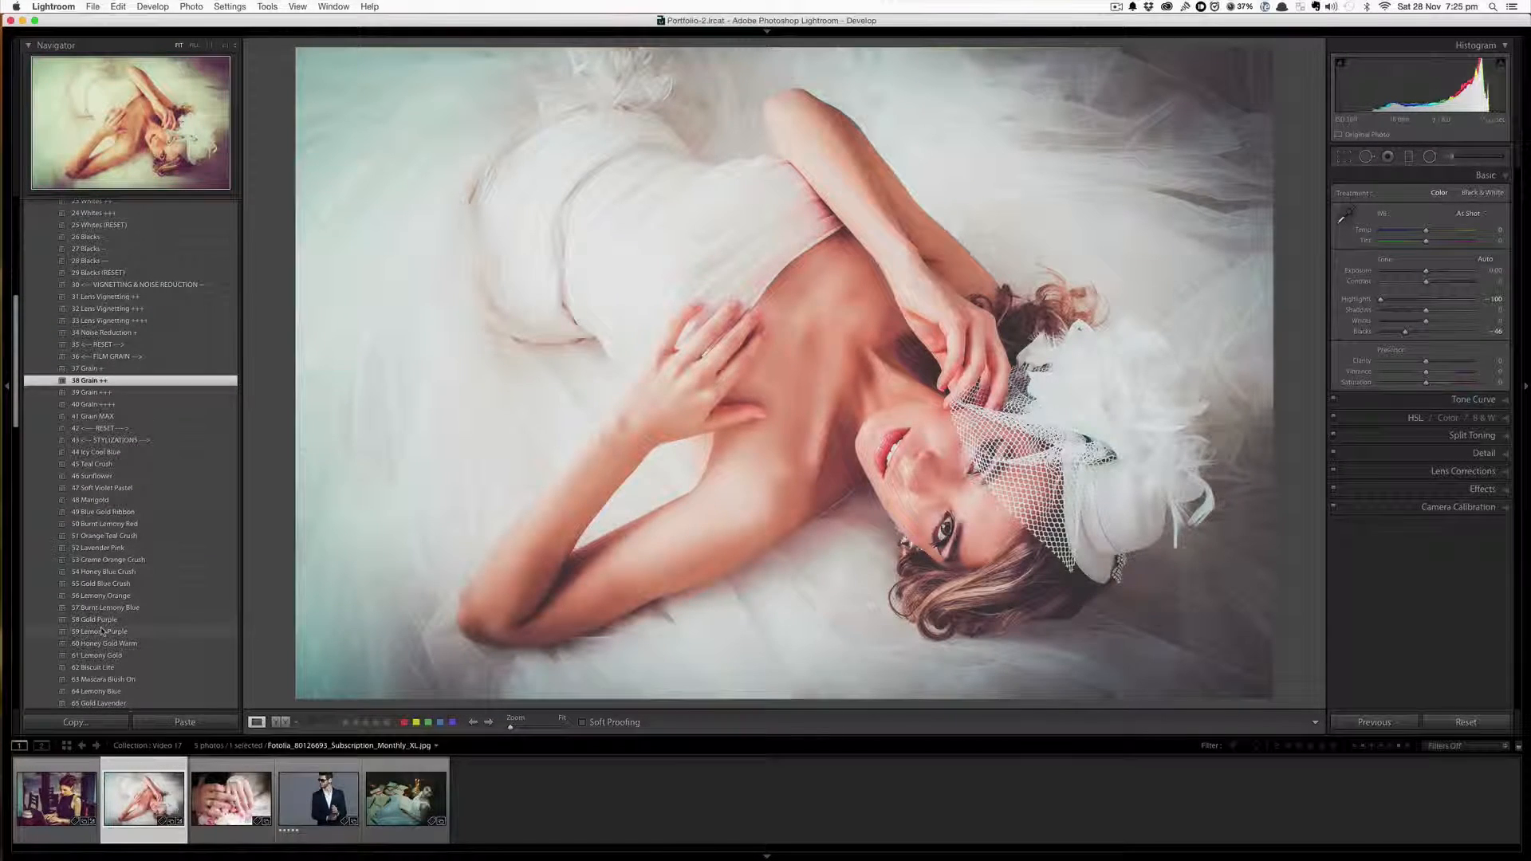
pyautogui.click(99, 702)
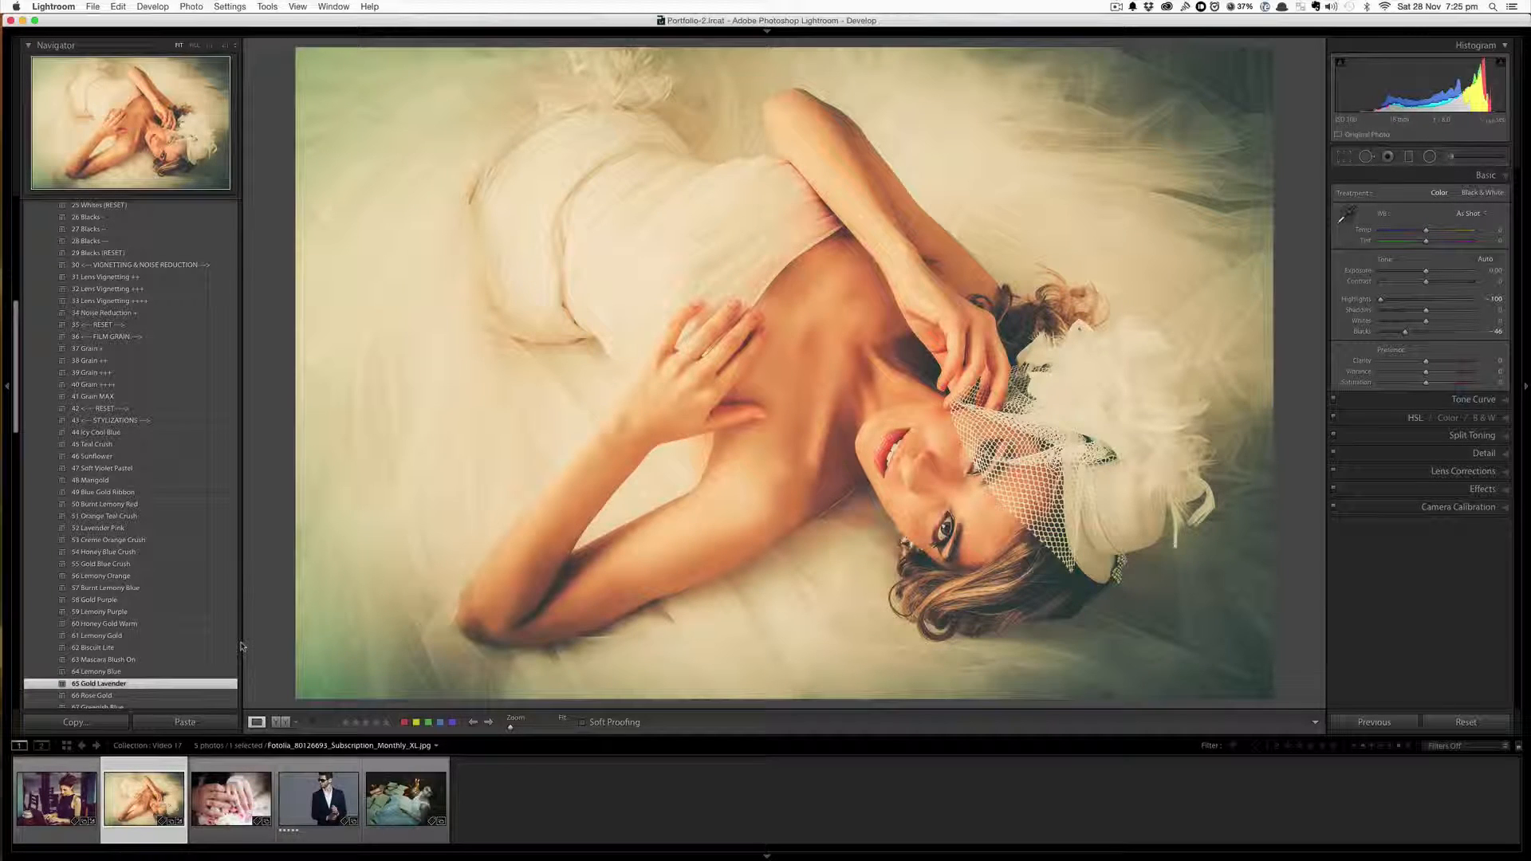
pyautogui.press('\\')
pyautogui.press('\\')
pyautogui.press('\\')
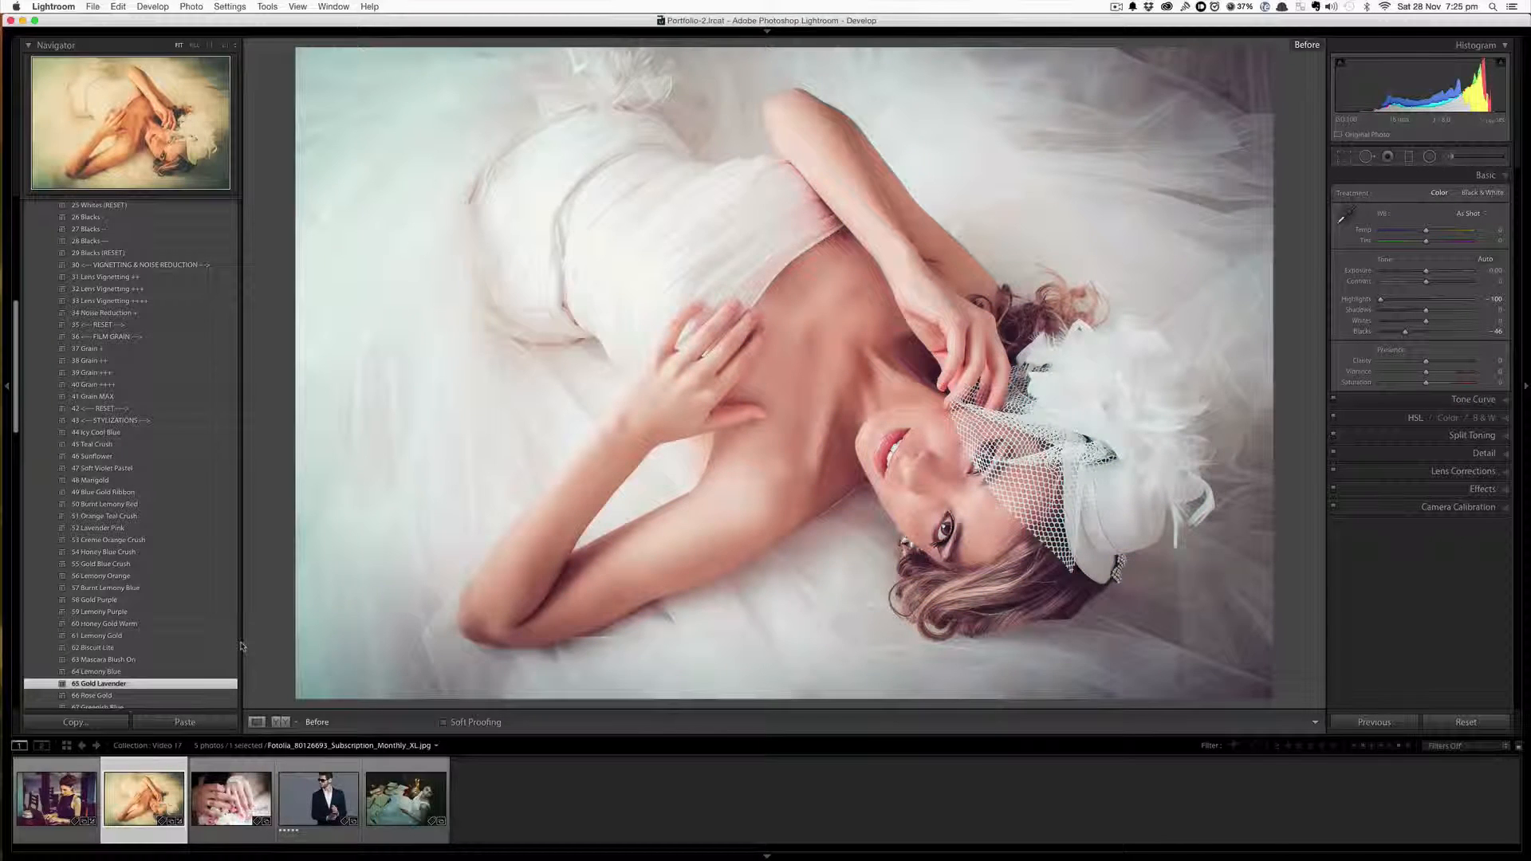
pyautogui.press('\\')
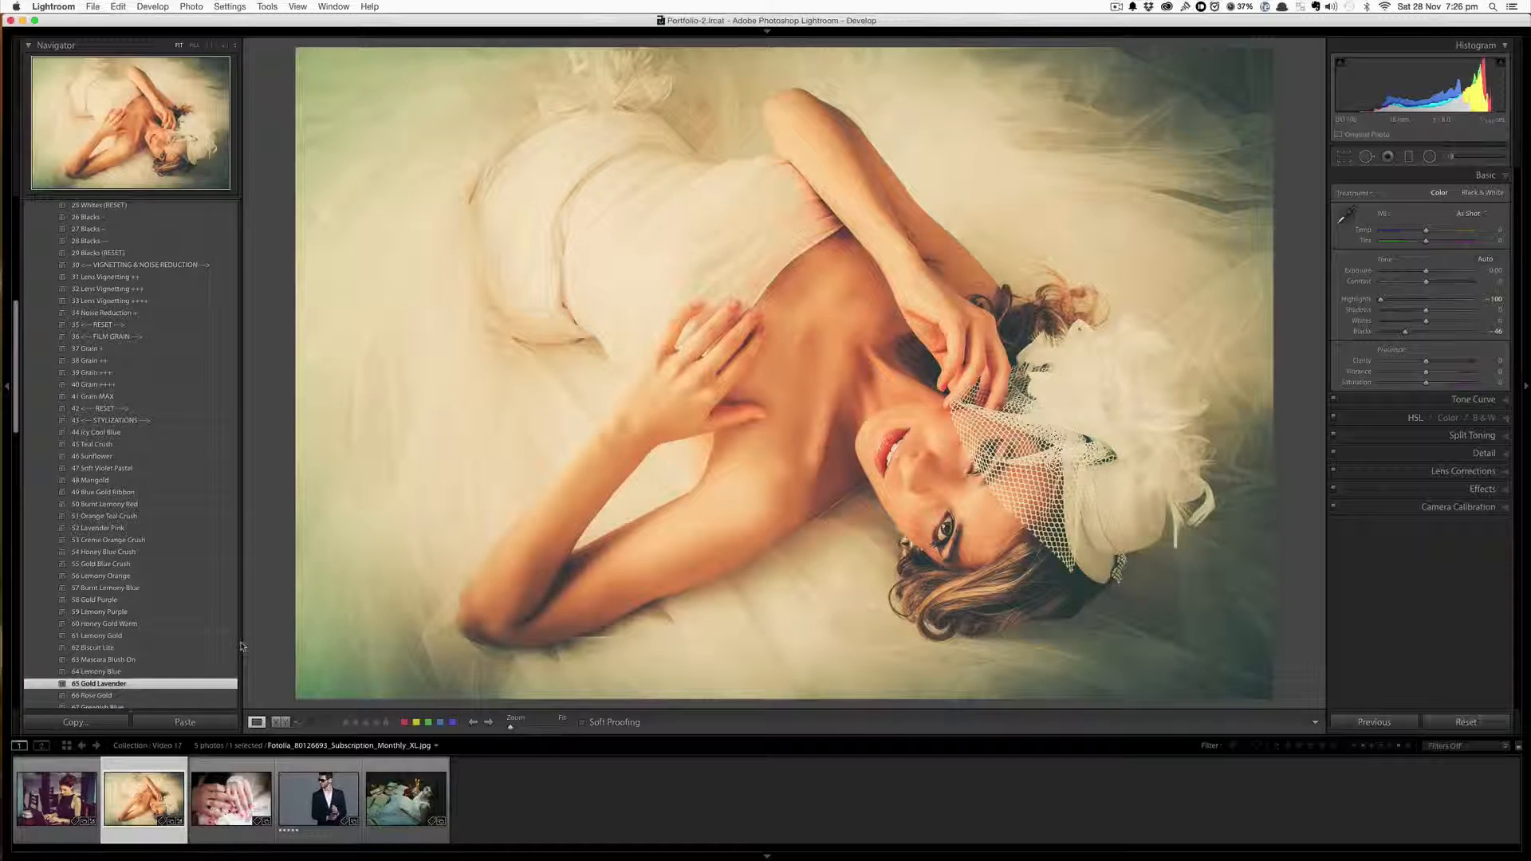
# Switch to the wedding rings photo and apply the 05 Pastelify 04 preset
pyautogui.scroll(-2, 224, 646)
pyautogui.click(228, 790)
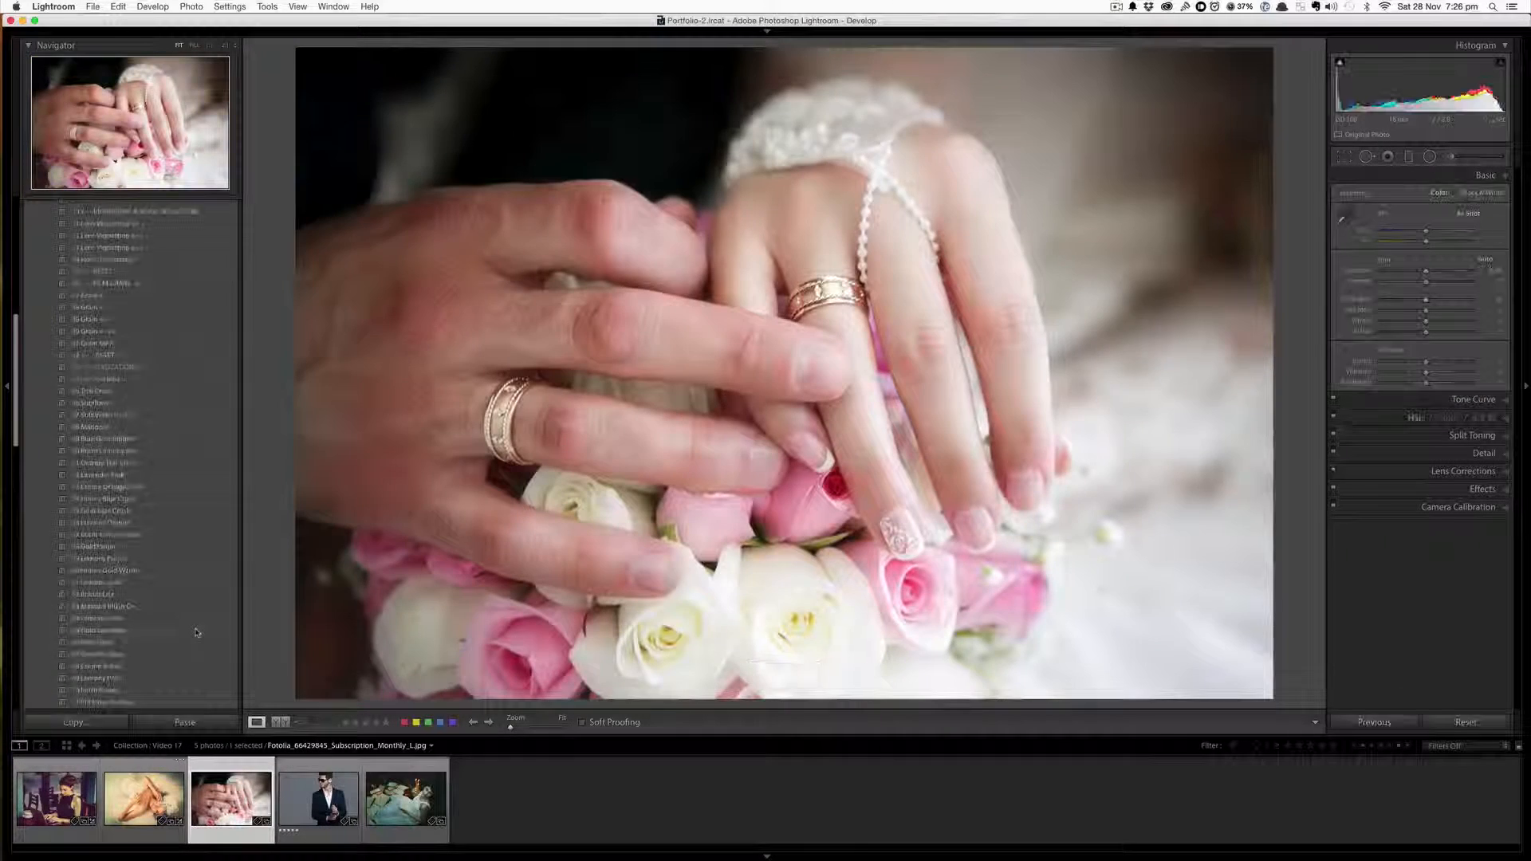
pyautogui.scroll(10, 197, 632)
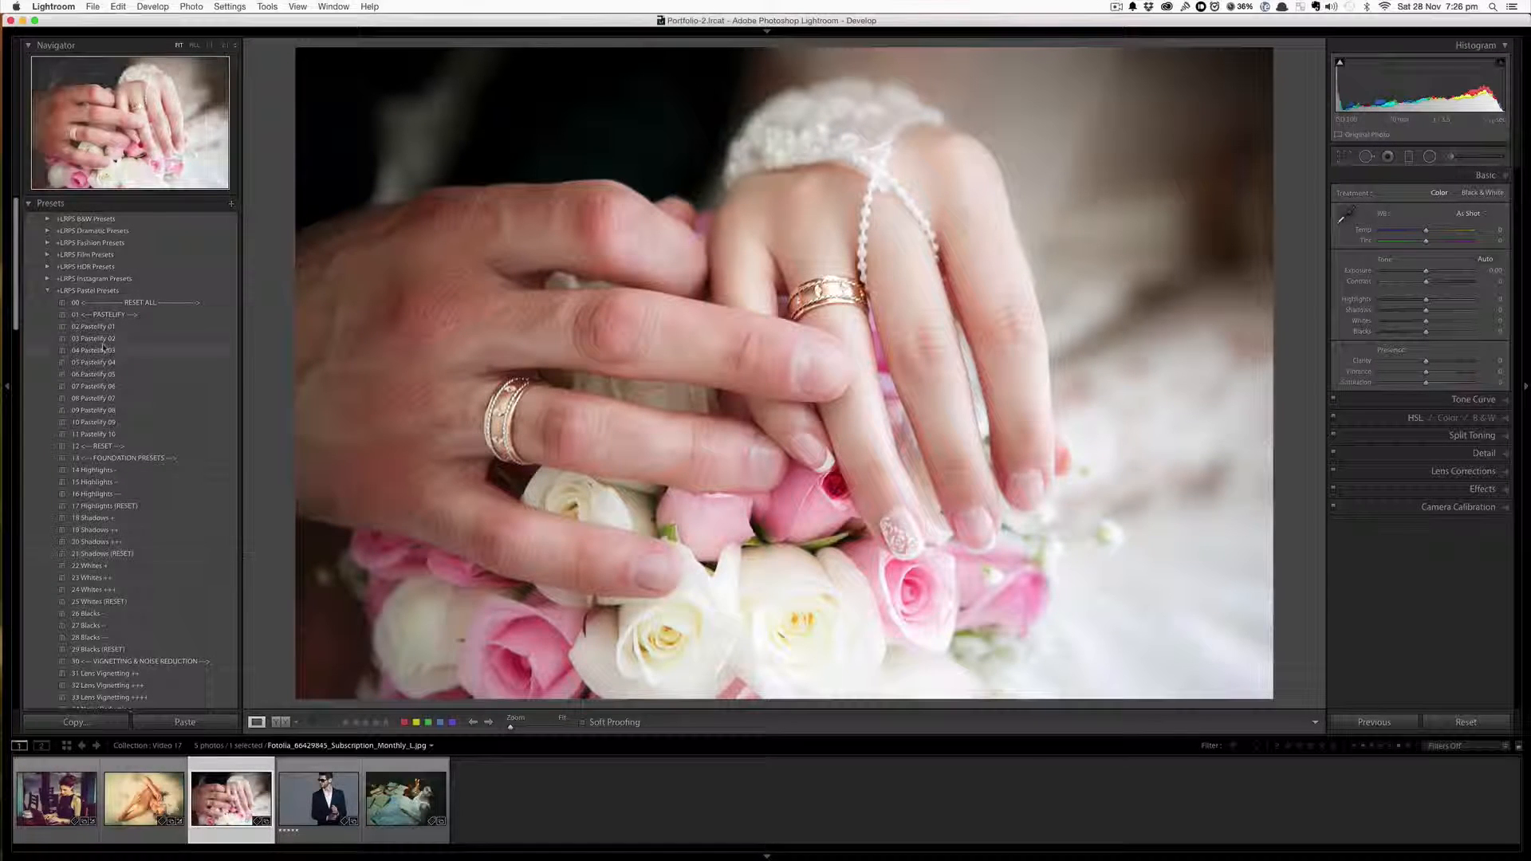
pyautogui.click(126, 361)
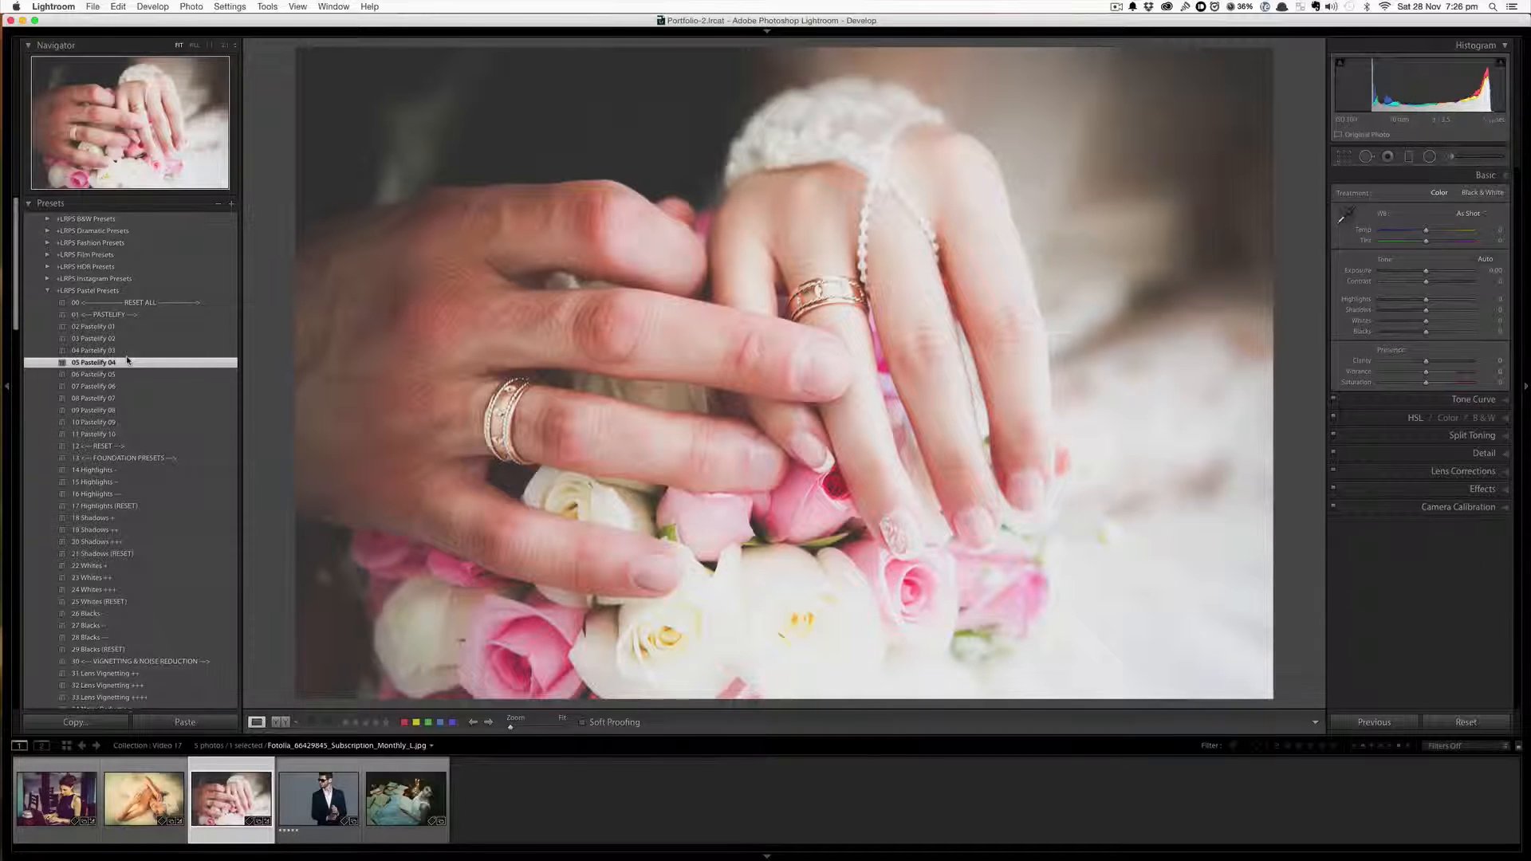
# Add the 18 Shadows + preset, then the 106 Monochrome V black-and-white preset to the rings photo
pyautogui.click(125, 517)
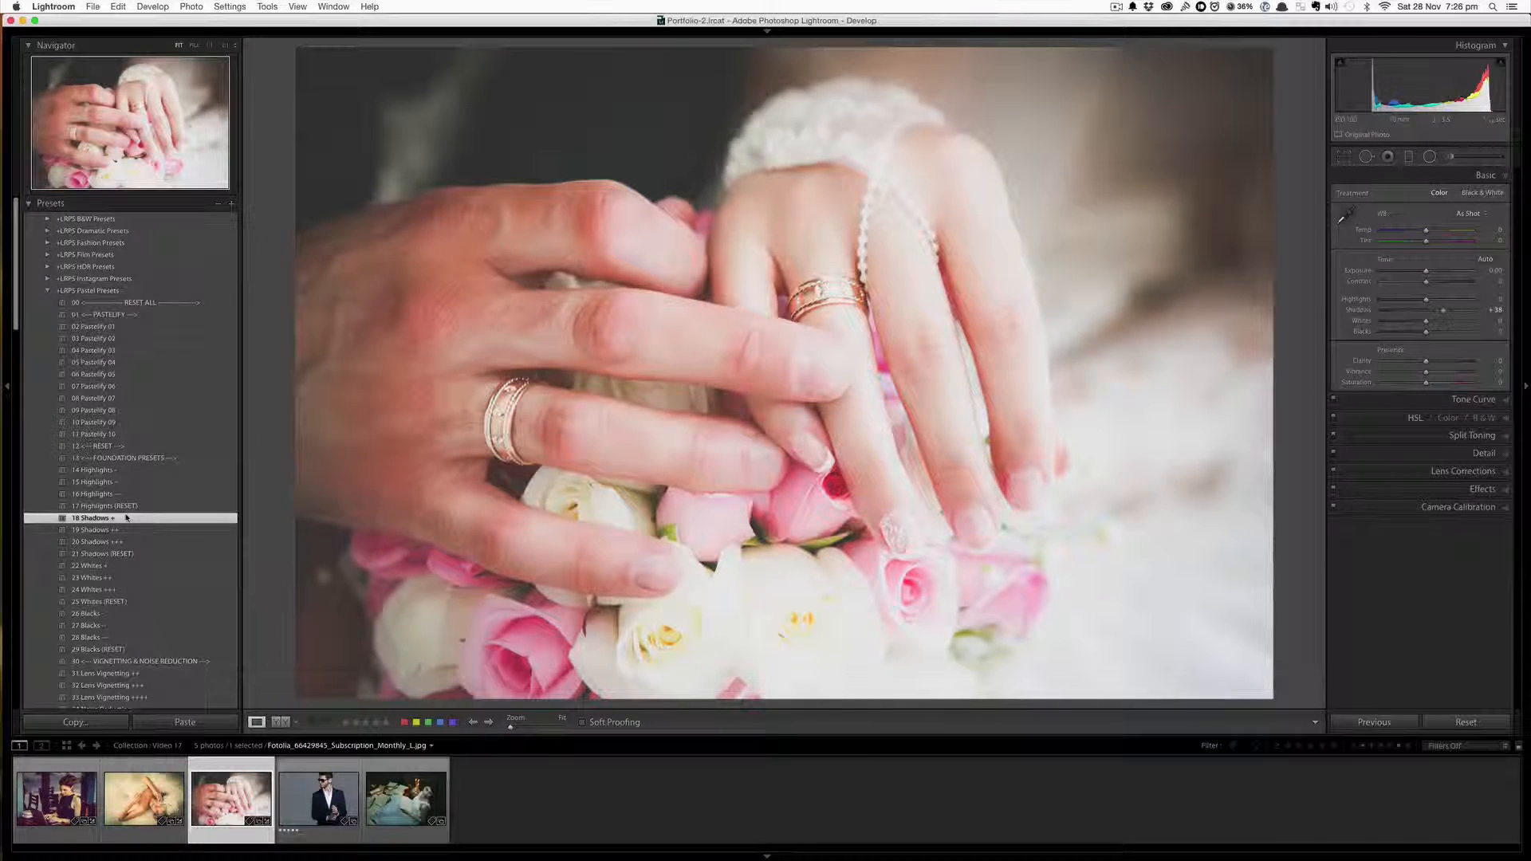
pyautogui.scroll(-10, 126, 517)
pyautogui.scroll(-13, 126, 517)
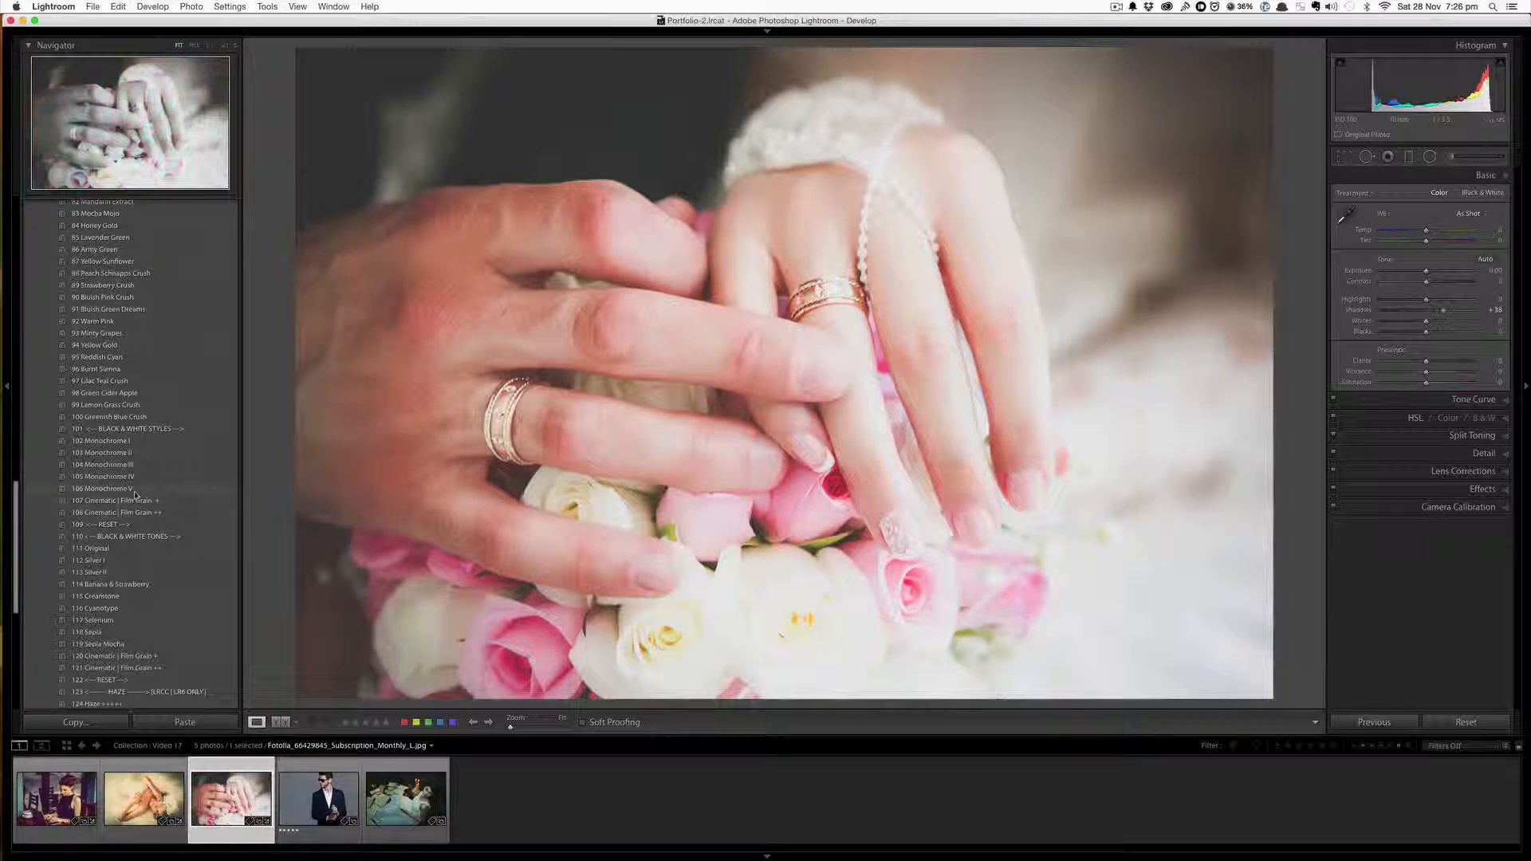
pyautogui.click(135, 489)
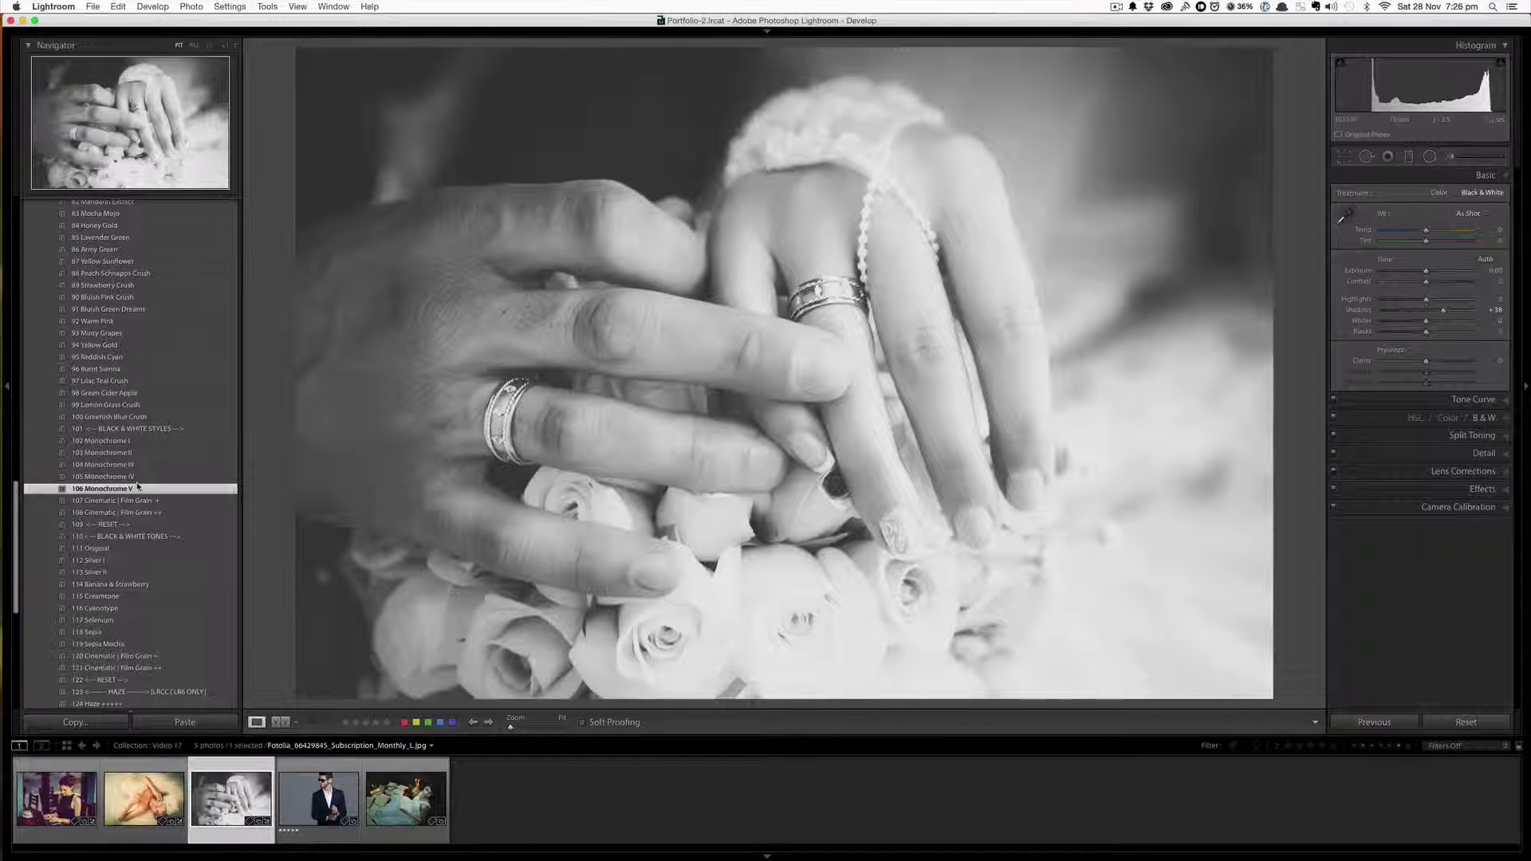
# Apply the 120 Cinematic | Film Grain + preset and a Haze preset near the end of the list
pyautogui.scroll(-2, 144, 558)
pyautogui.click(135, 625)
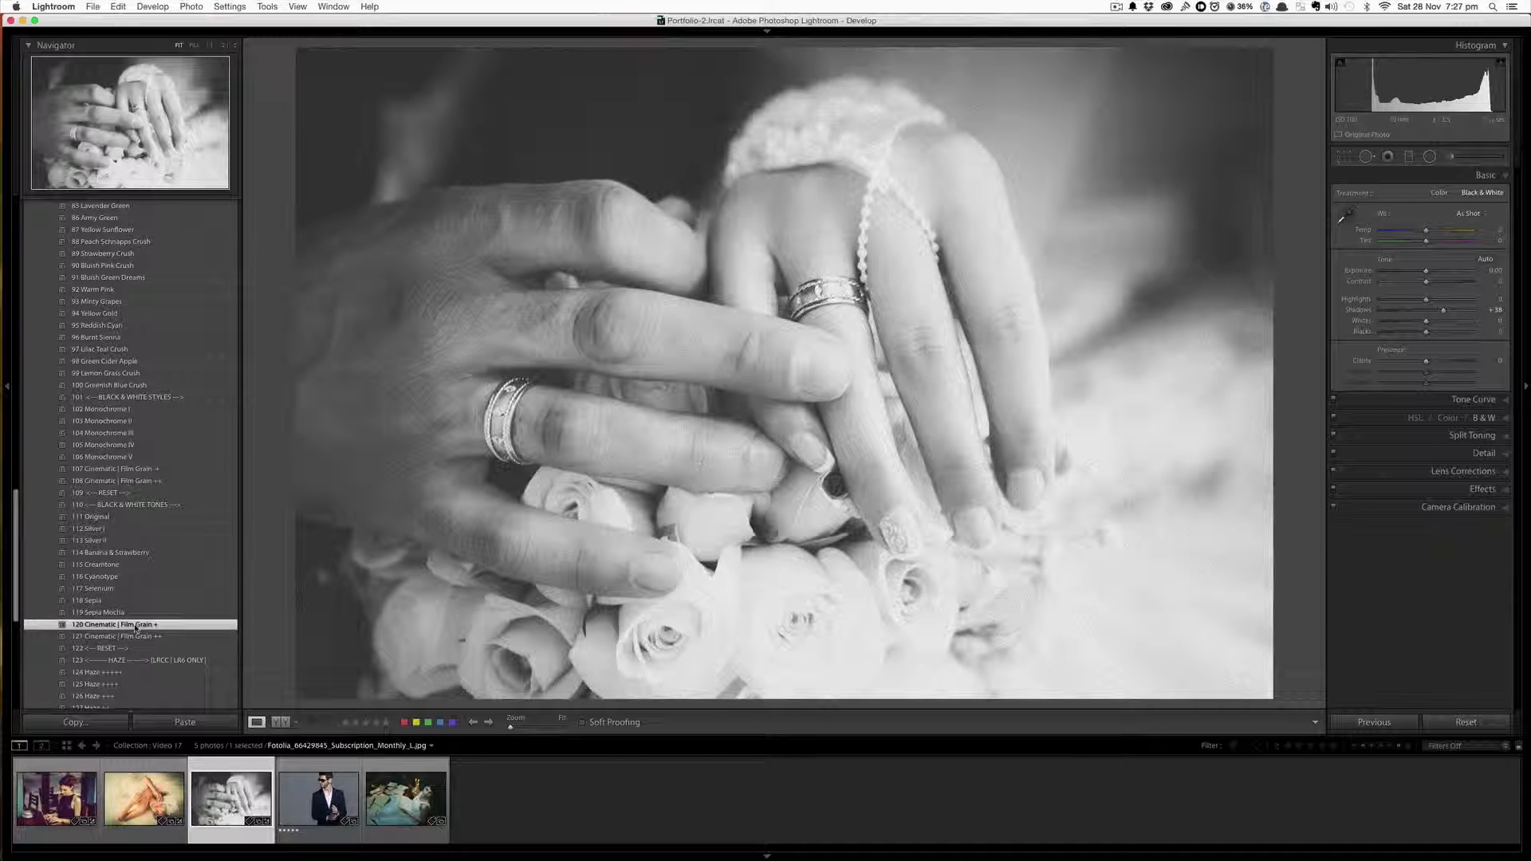
pyautogui.scroll(-2, 136, 627)
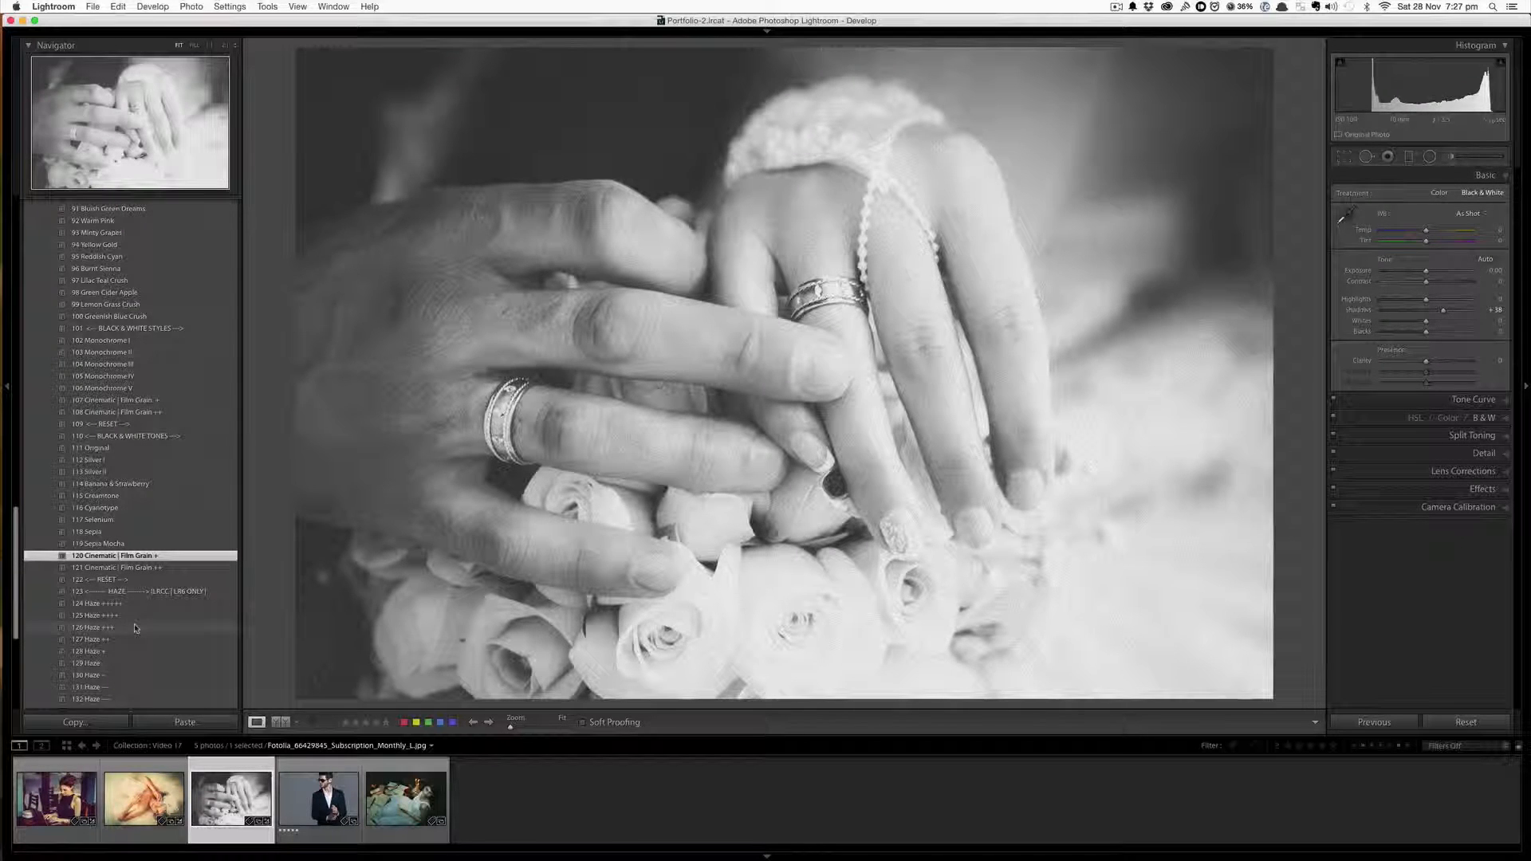
pyautogui.scroll(-1, 136, 627)
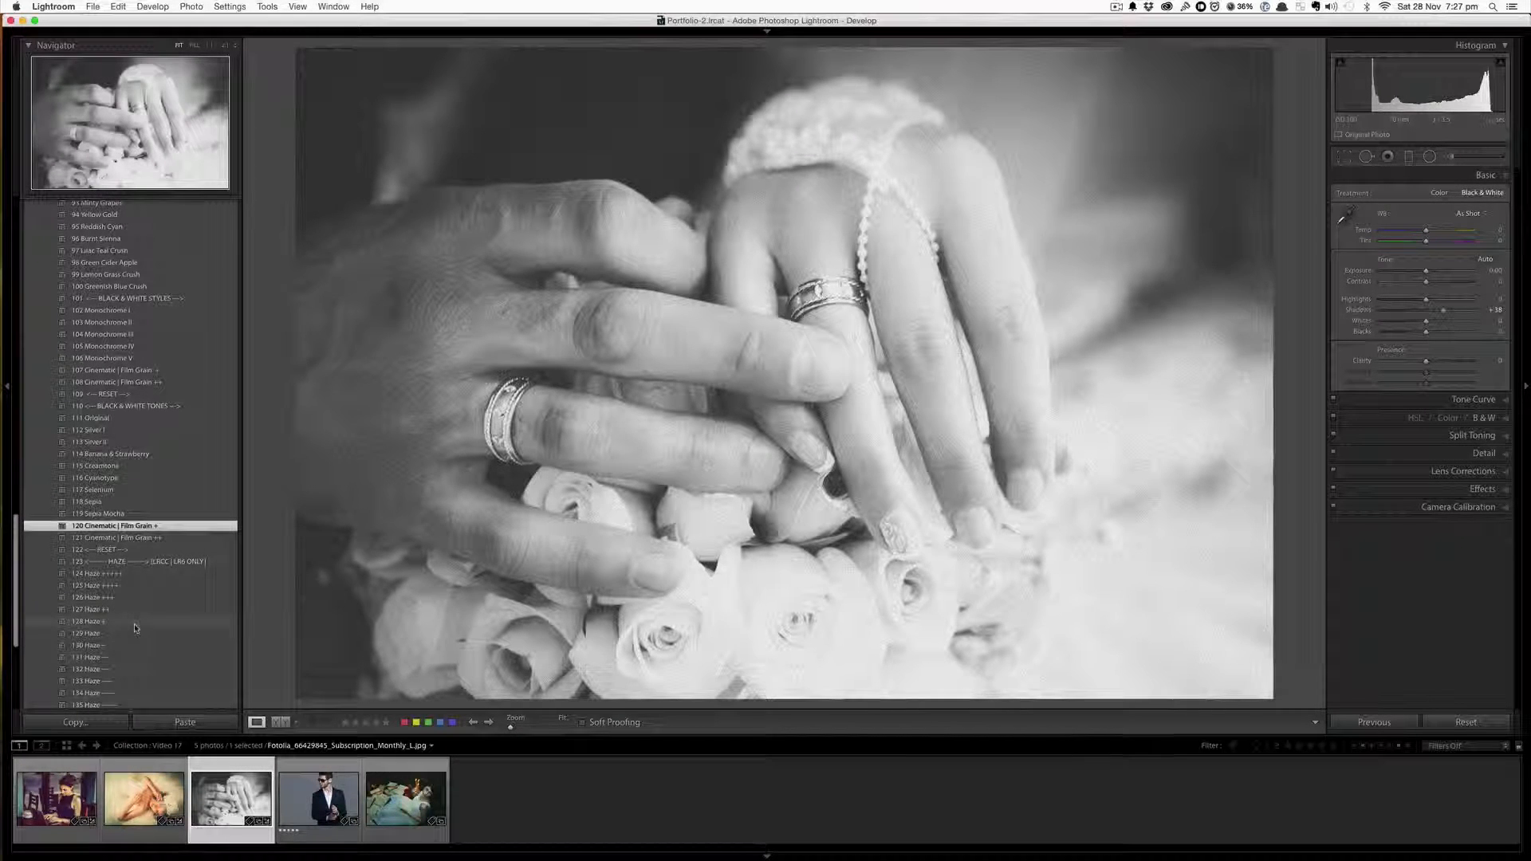
pyautogui.scroll(-1, 135, 628)
pyautogui.scroll(-2, 134, 628)
pyautogui.click(135, 628)
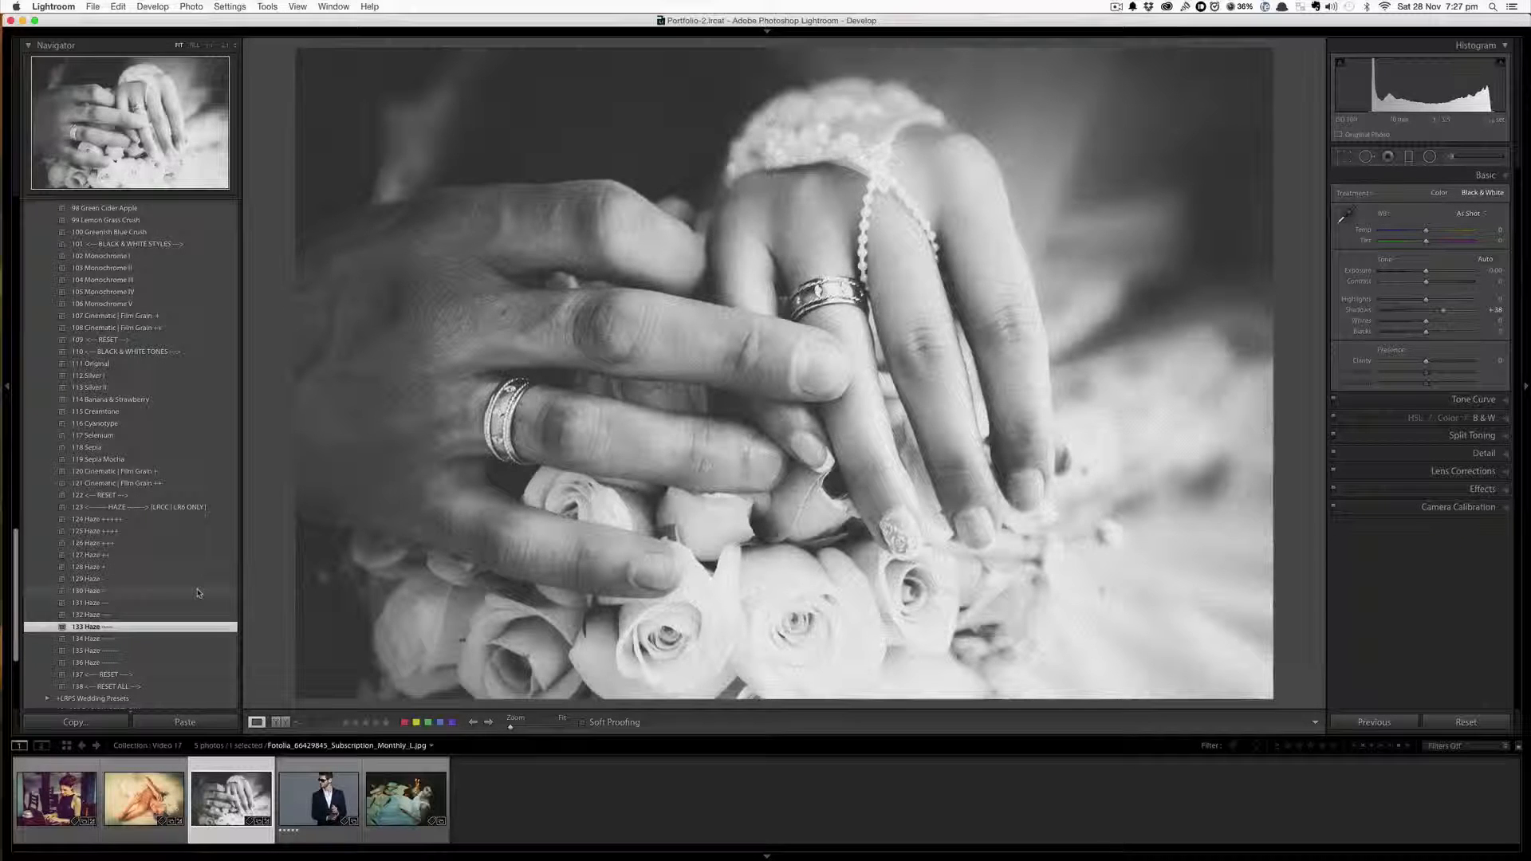
# Reset the black-and-white look by applying the 05 Pastelify 04 preset to the rings photo again
pyautogui.scroll(5, 198, 592)
pyautogui.scroll(7, 198, 592)
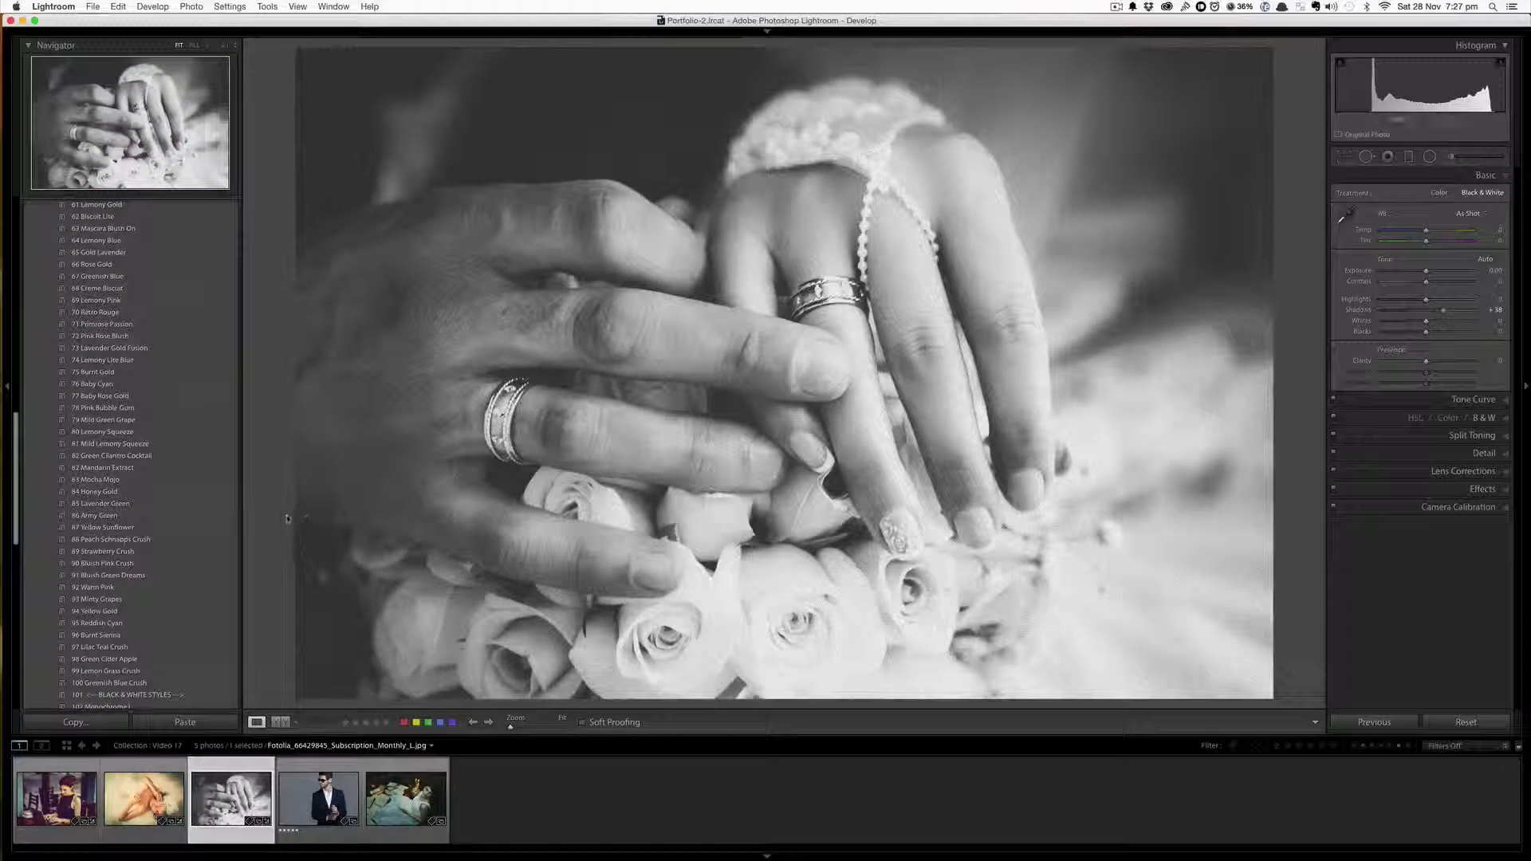
pyautogui.scroll(10, 154, 389)
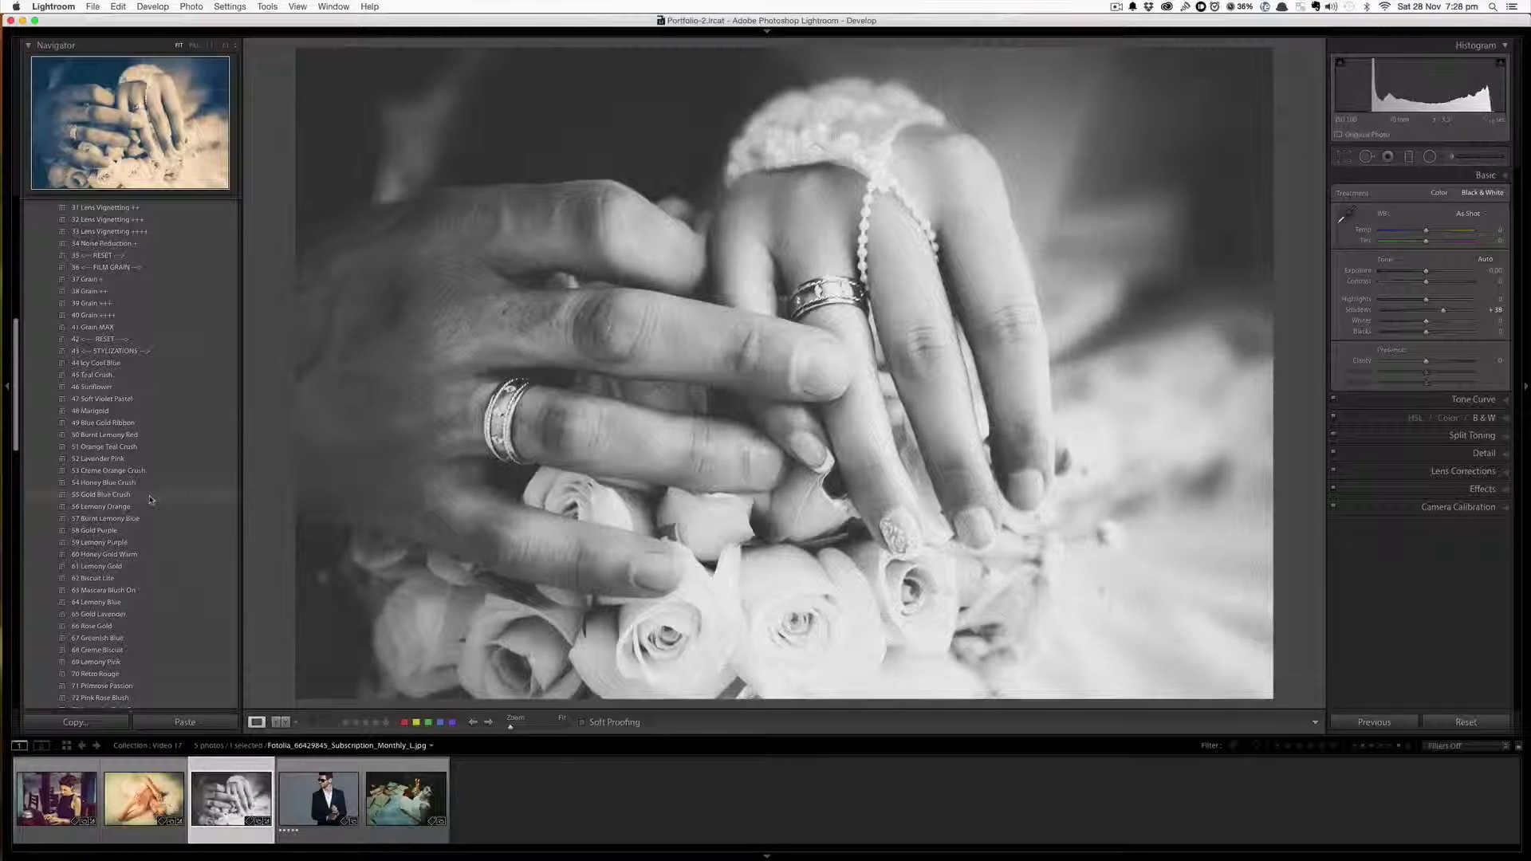
pyautogui.scroll(-1, 150, 500)
pyautogui.scroll(-3, 150, 499)
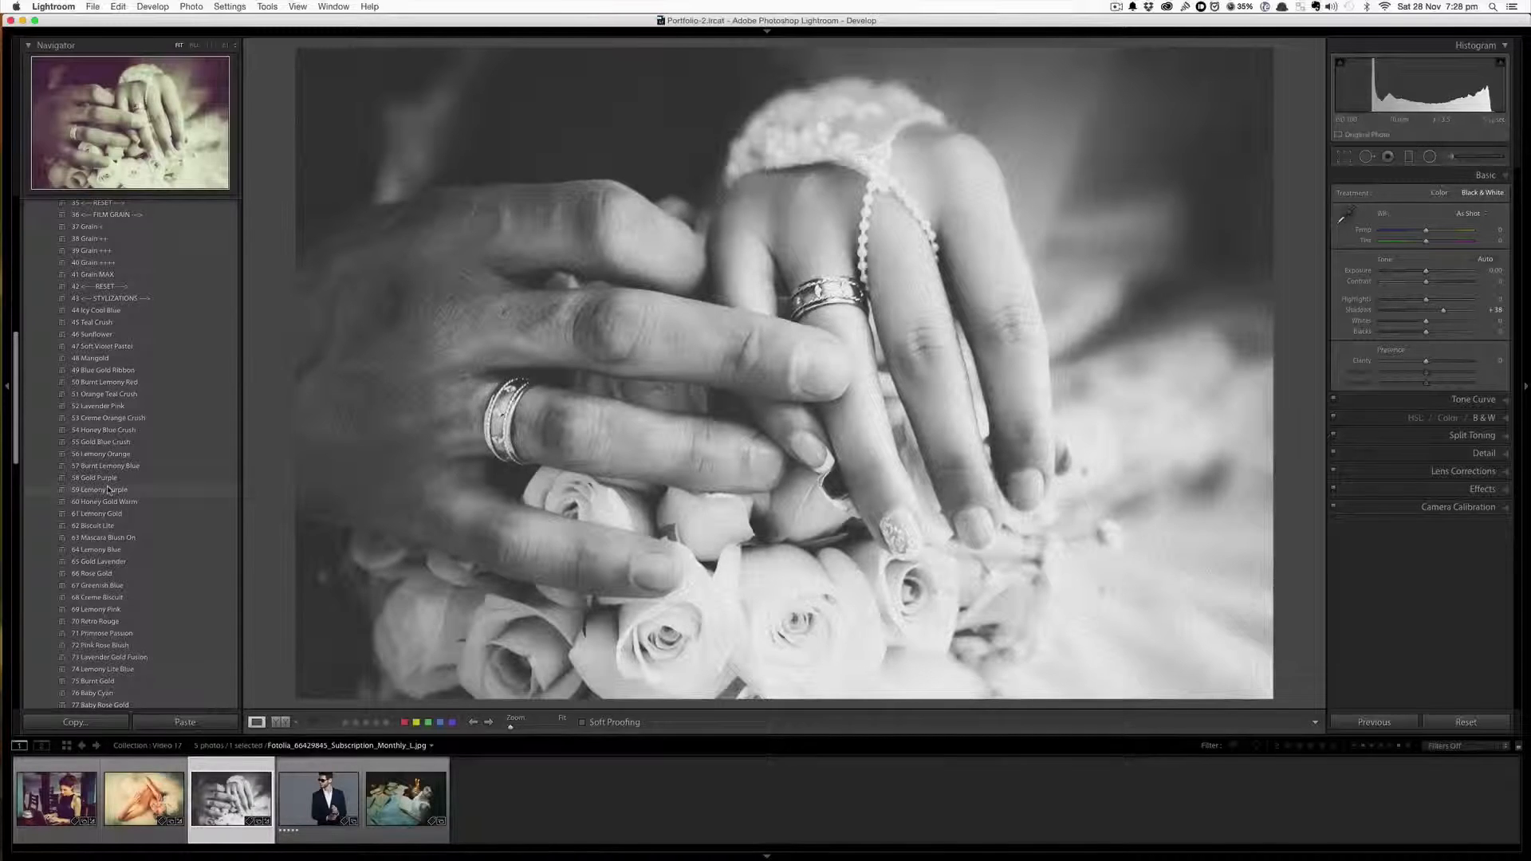
pyautogui.scroll(-3, 109, 490)
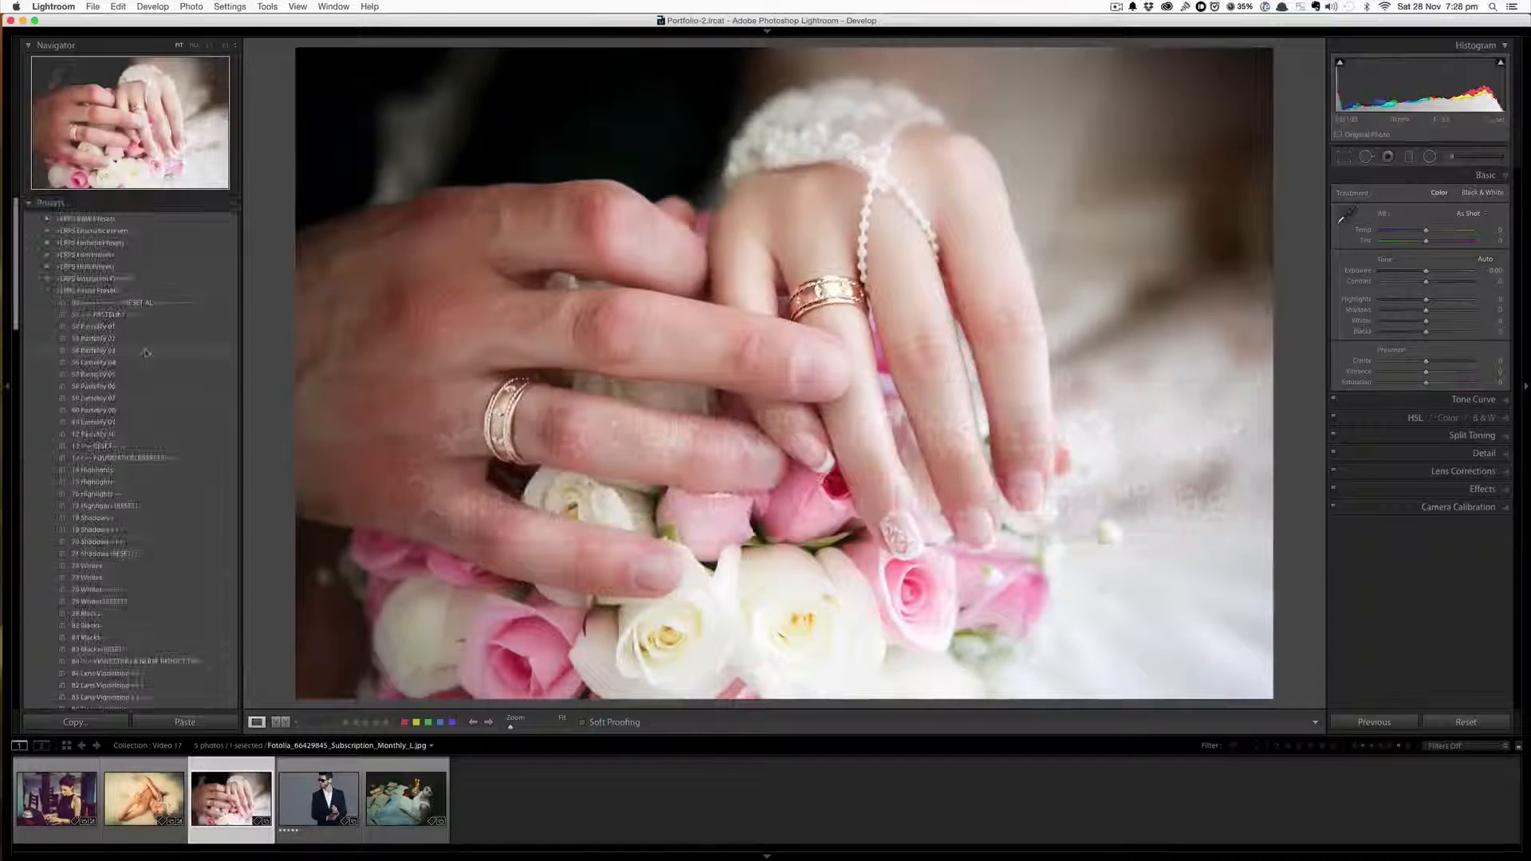
pyautogui.click(146, 363)
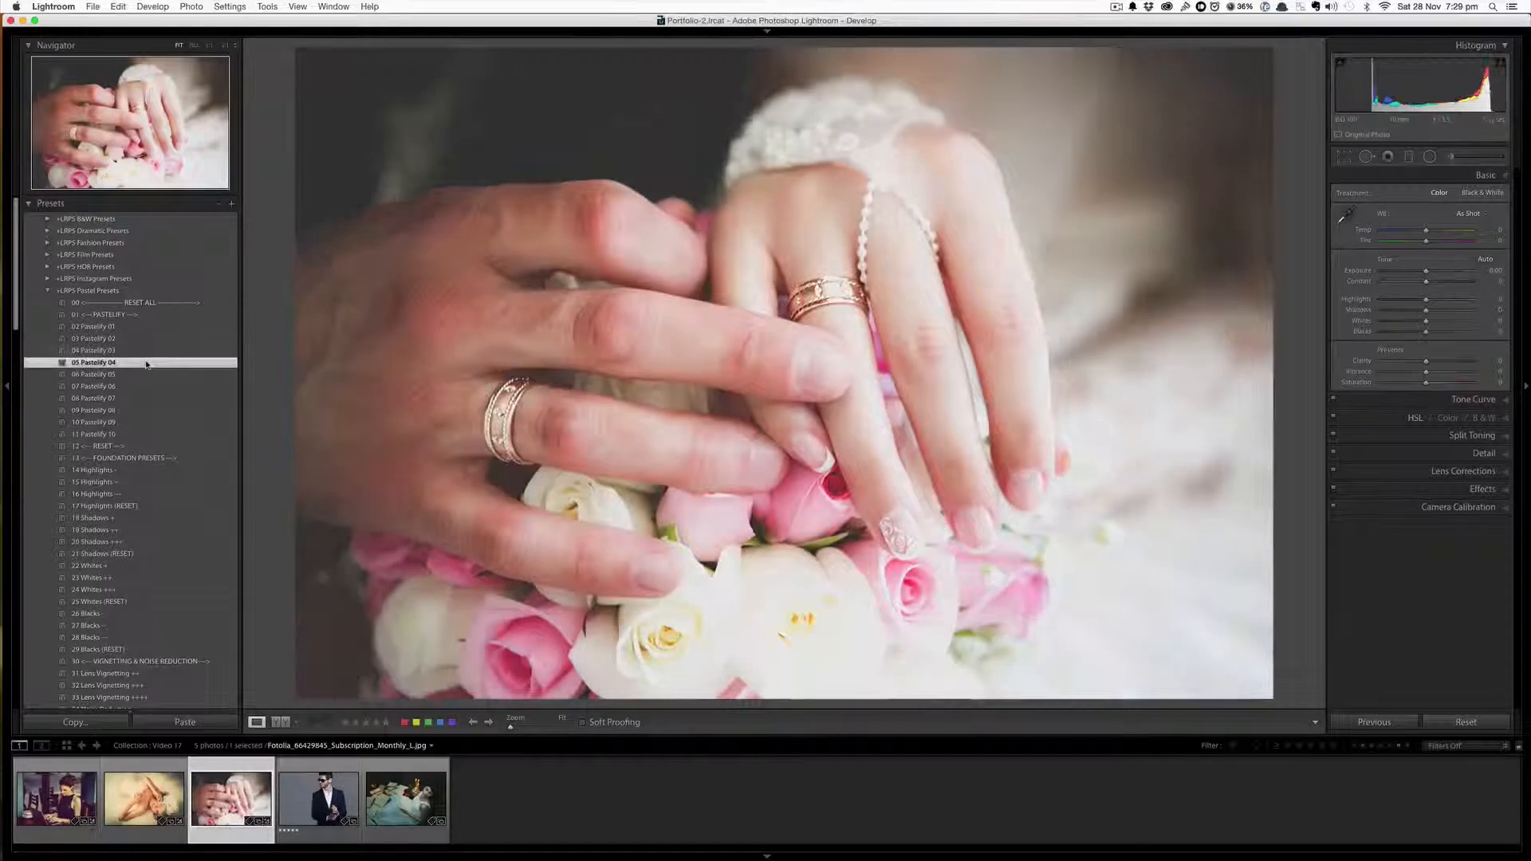
# Add the 31 Lens Vignetting ++ preset to the wedding rings photo
pyautogui.scroll(-3, 151, 446)
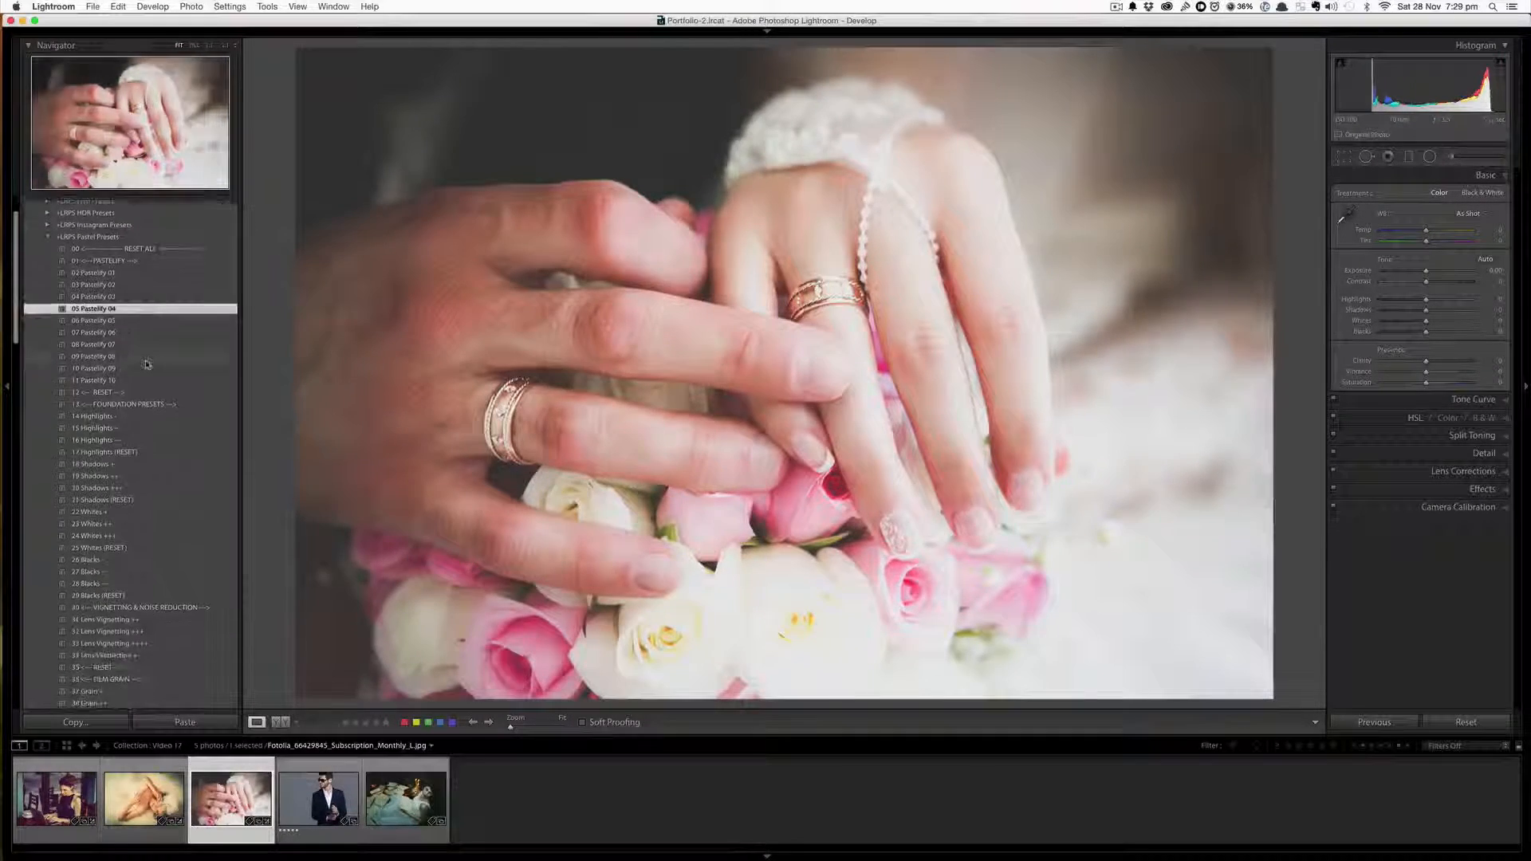
pyautogui.scroll(-2, 156, 519)
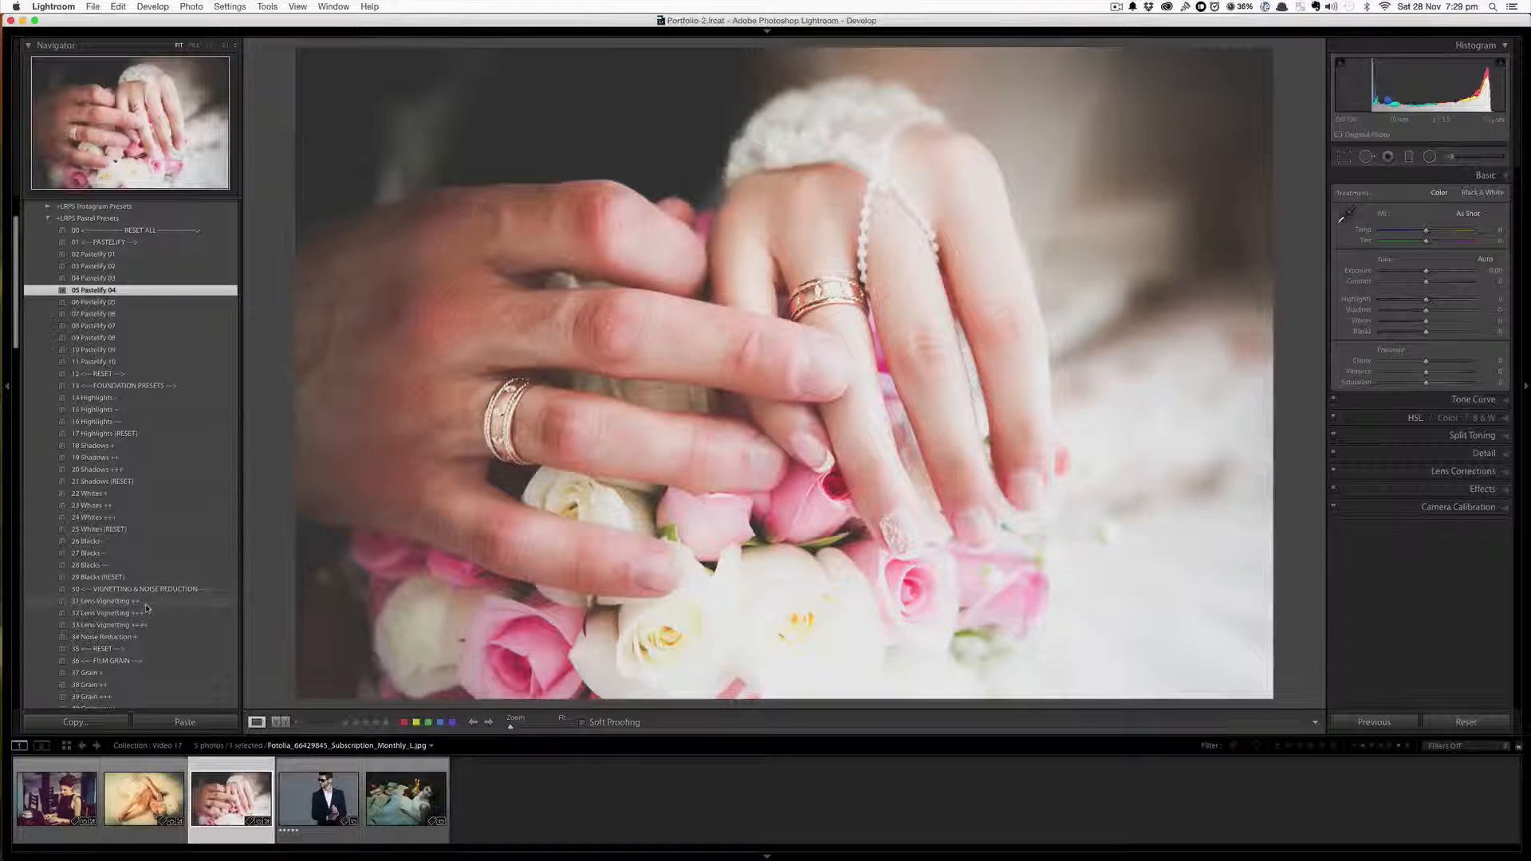
pyautogui.click(145, 603)
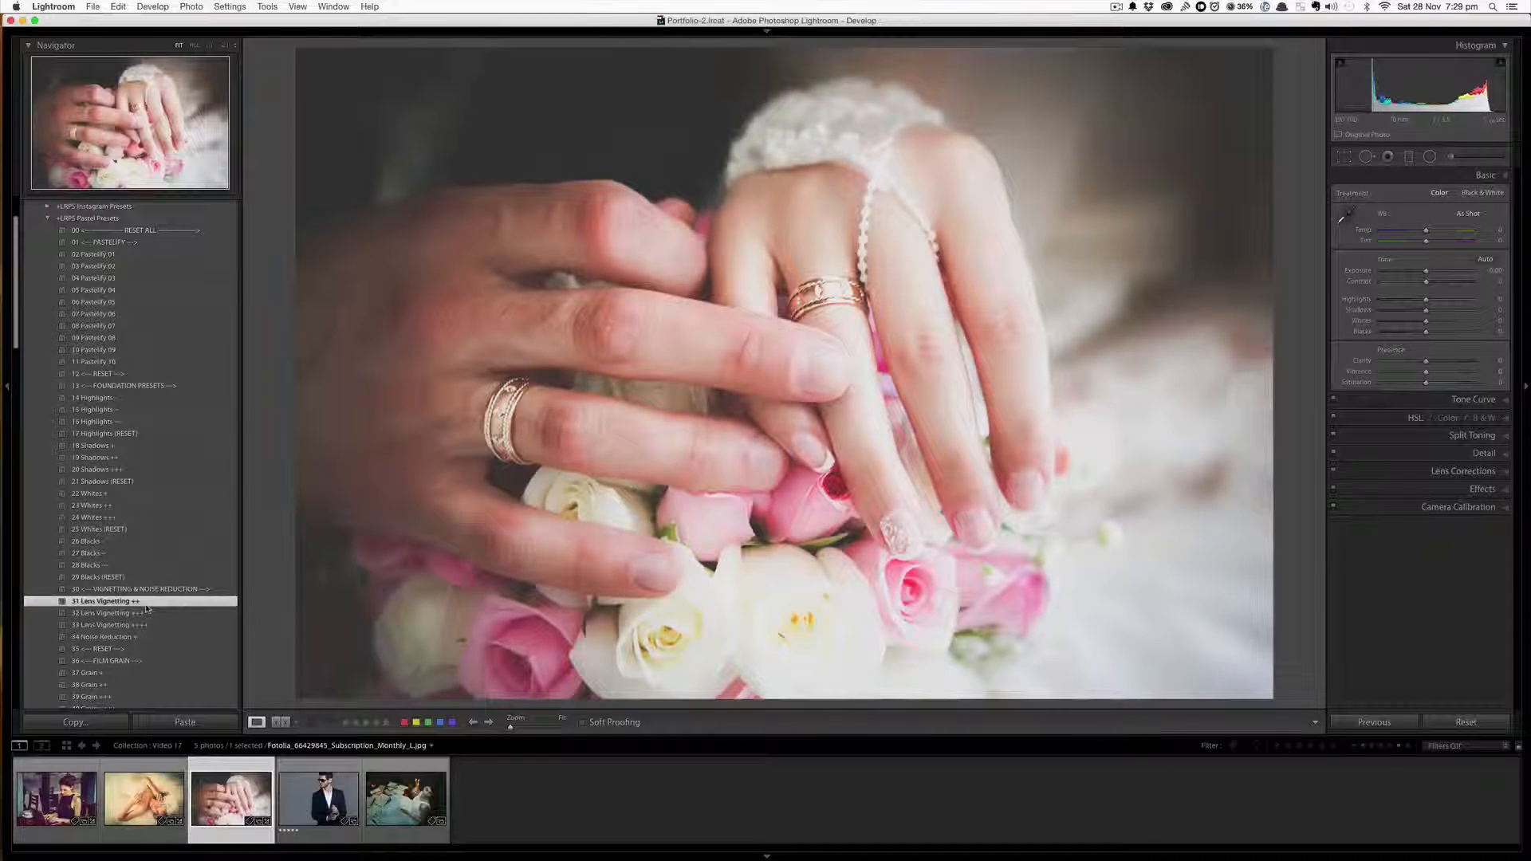
# Apply the 55 Gold Blue Crush stylization preset to the rings photo
pyautogui.scroll(-10, 146, 608)
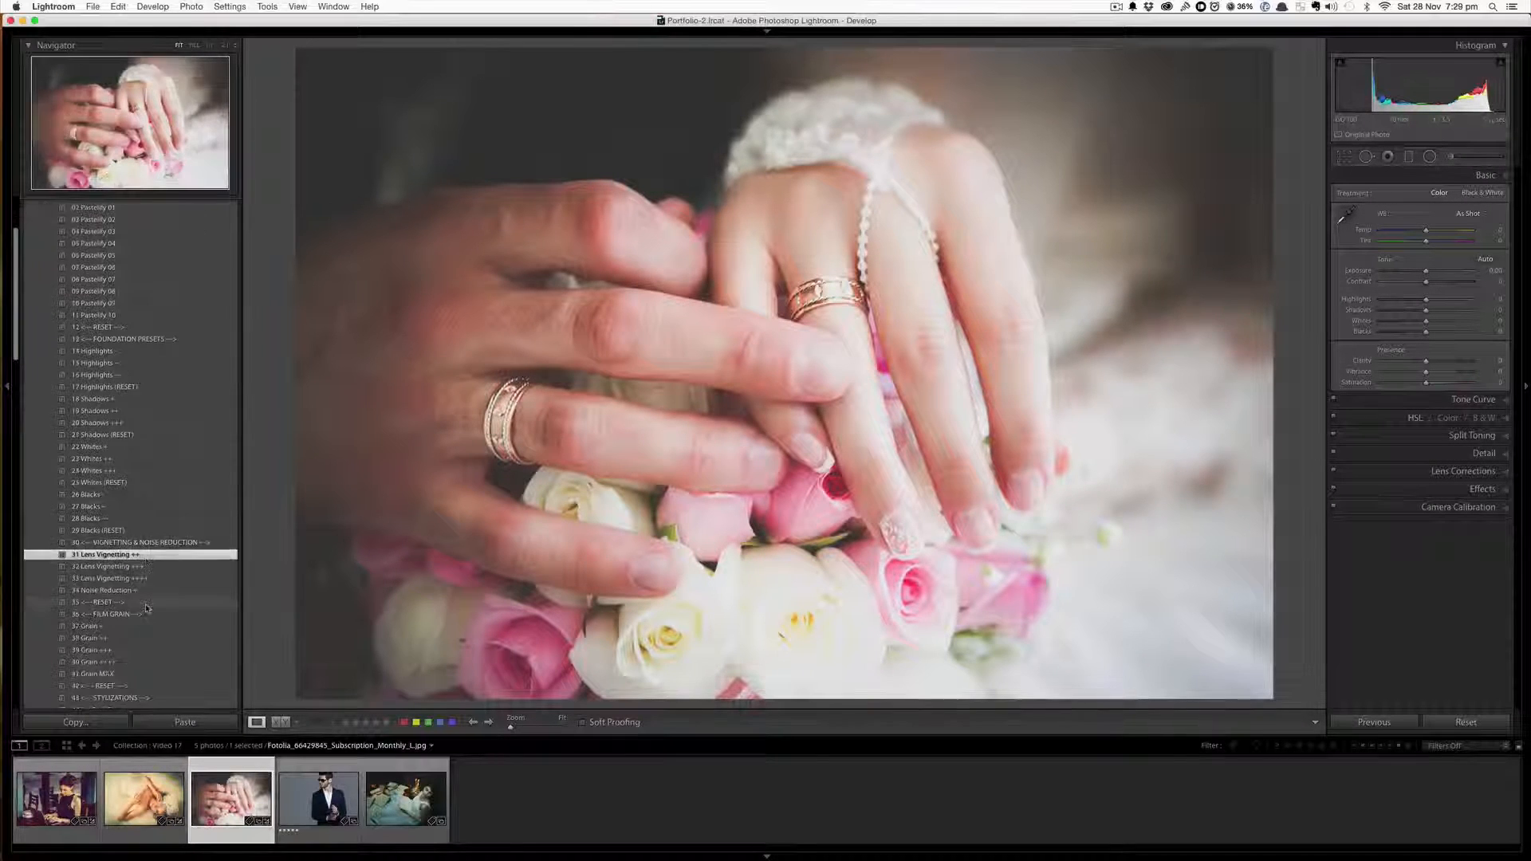
pyautogui.scroll(-2, 146, 608)
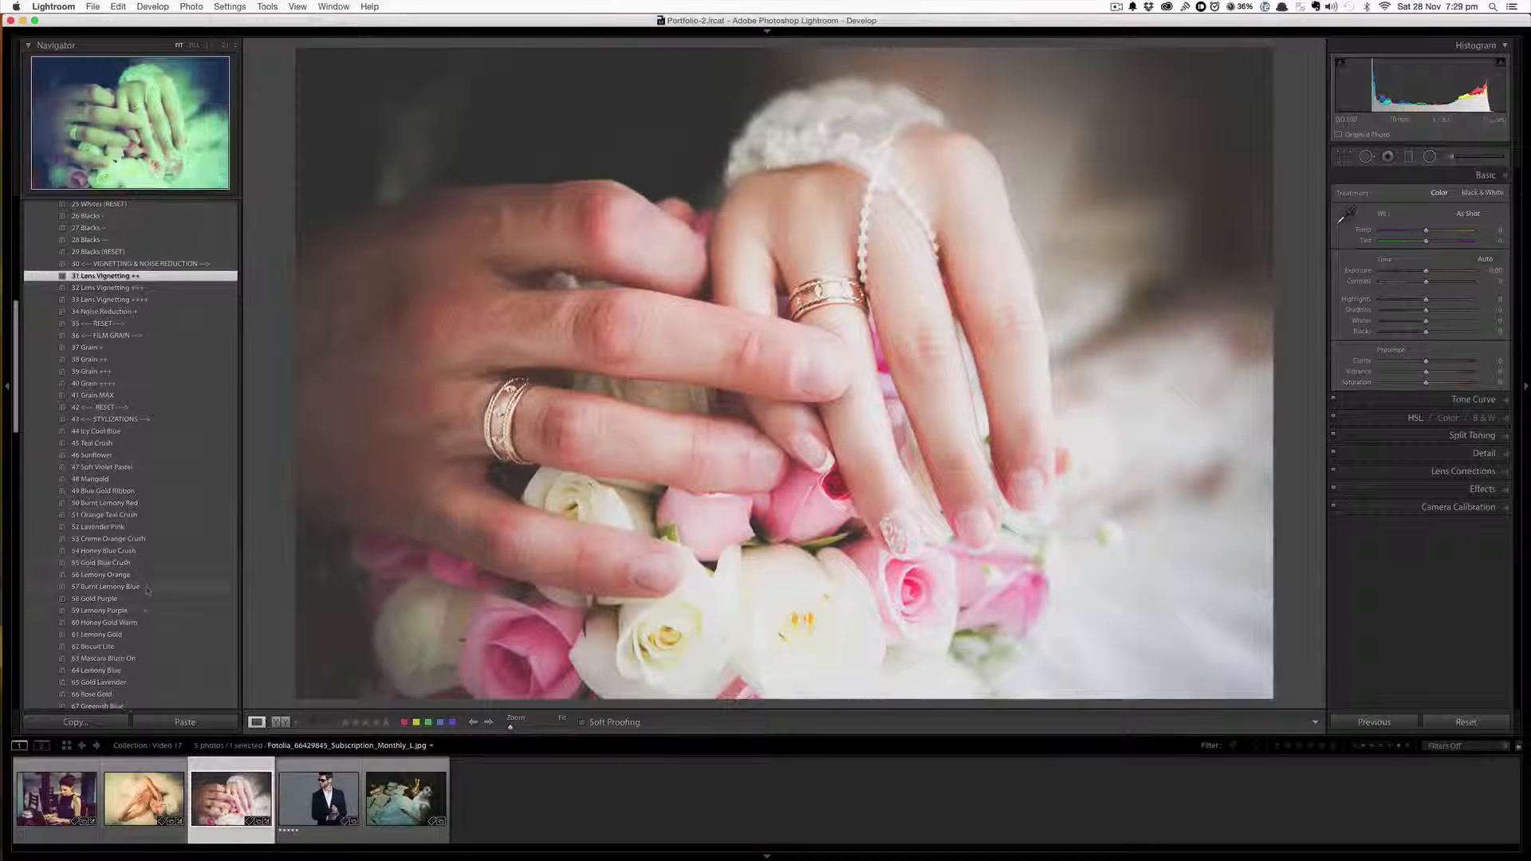
pyautogui.click(144, 565)
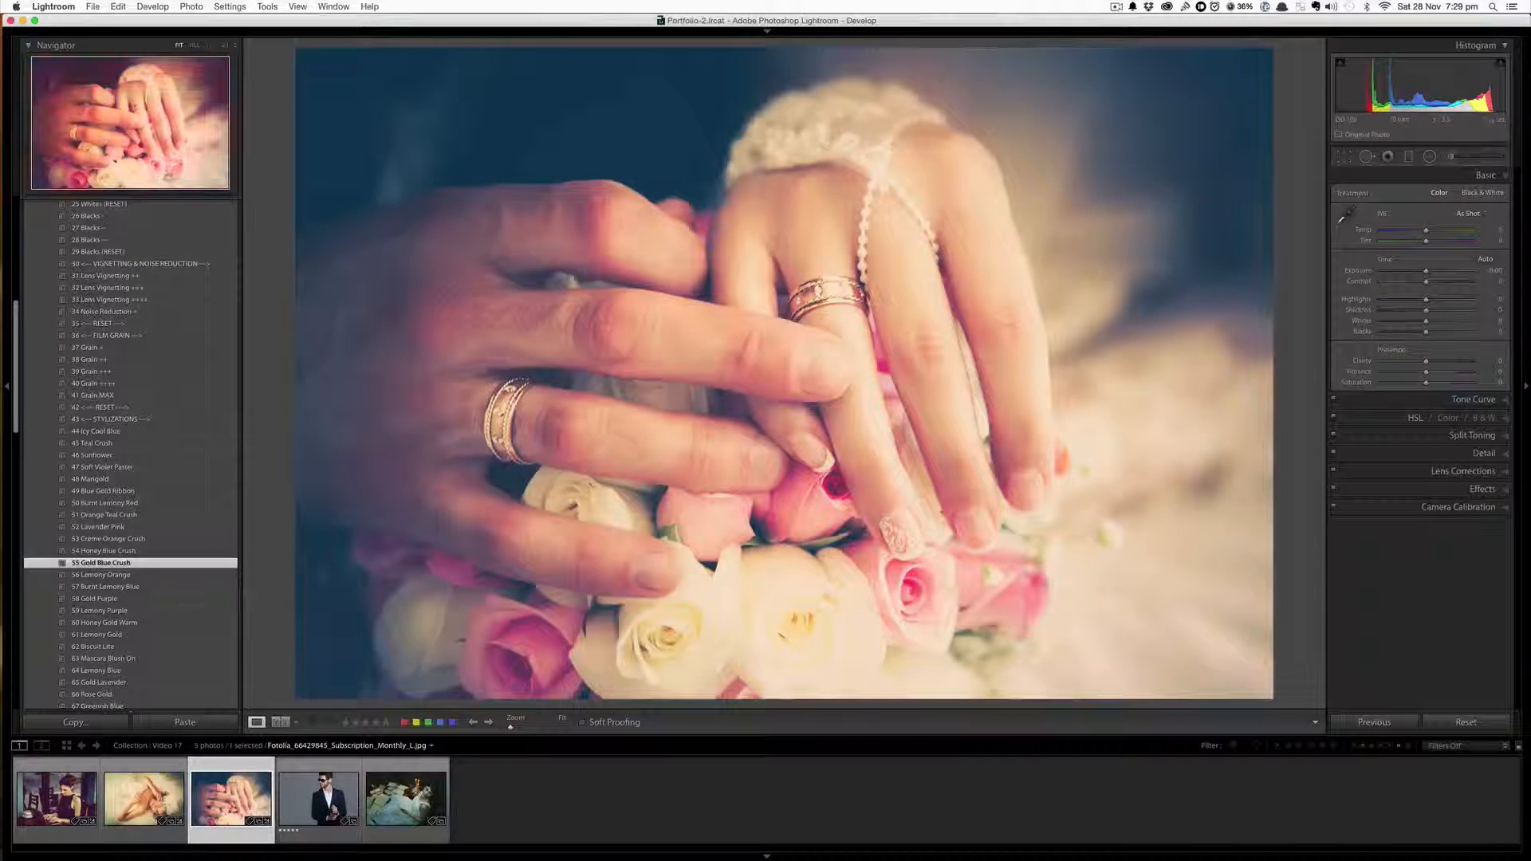
# Apply the 132 Haze --- preset to the rings photo and compare it against the before view
pyautogui.scroll(-10, 167, 614)
pyautogui.scroll(-7, 179, 625)
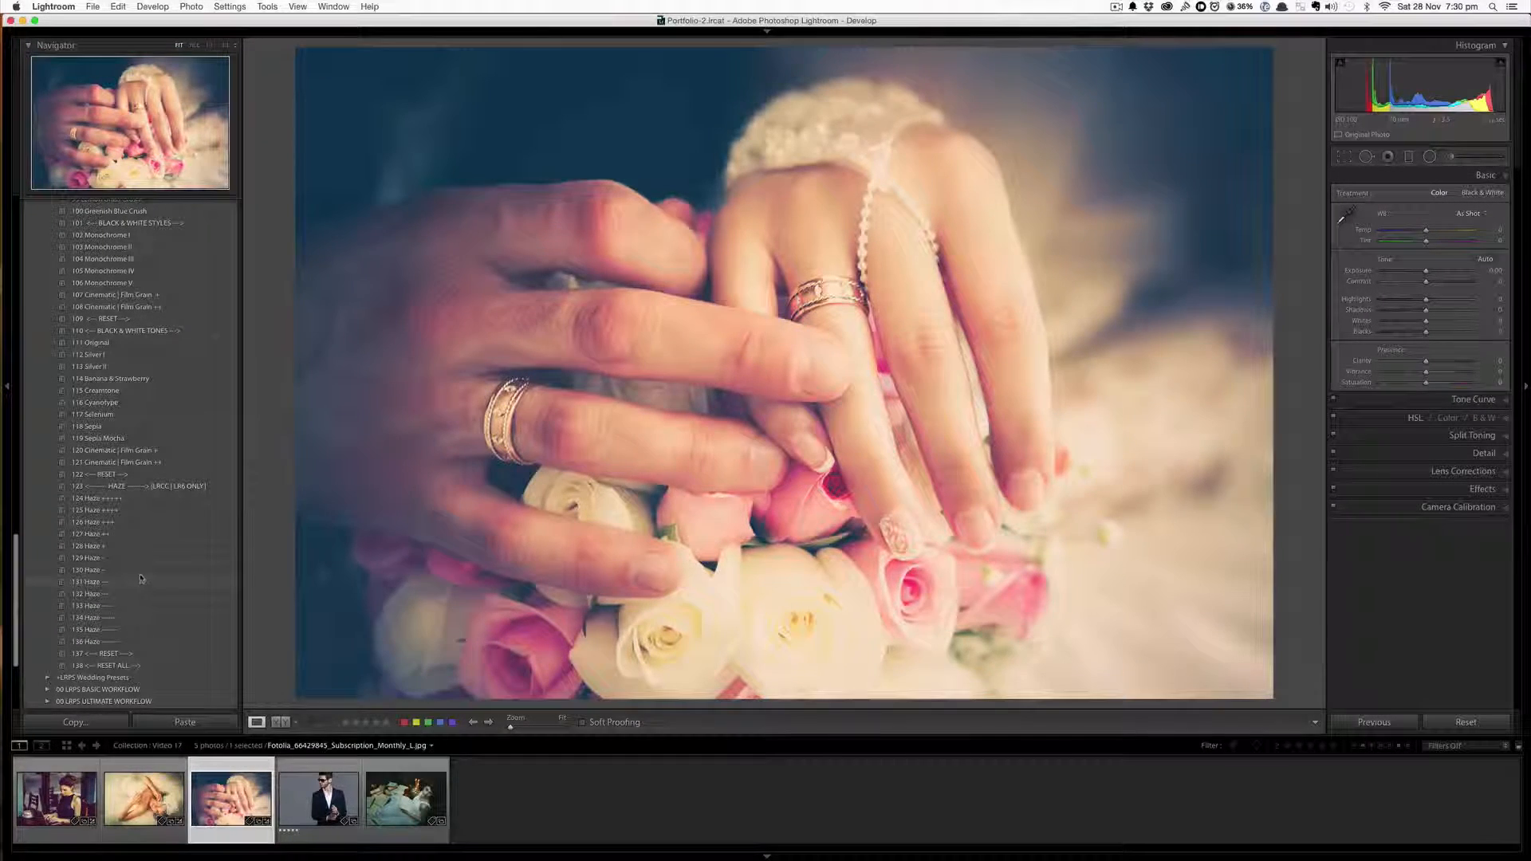
pyautogui.click(117, 595)
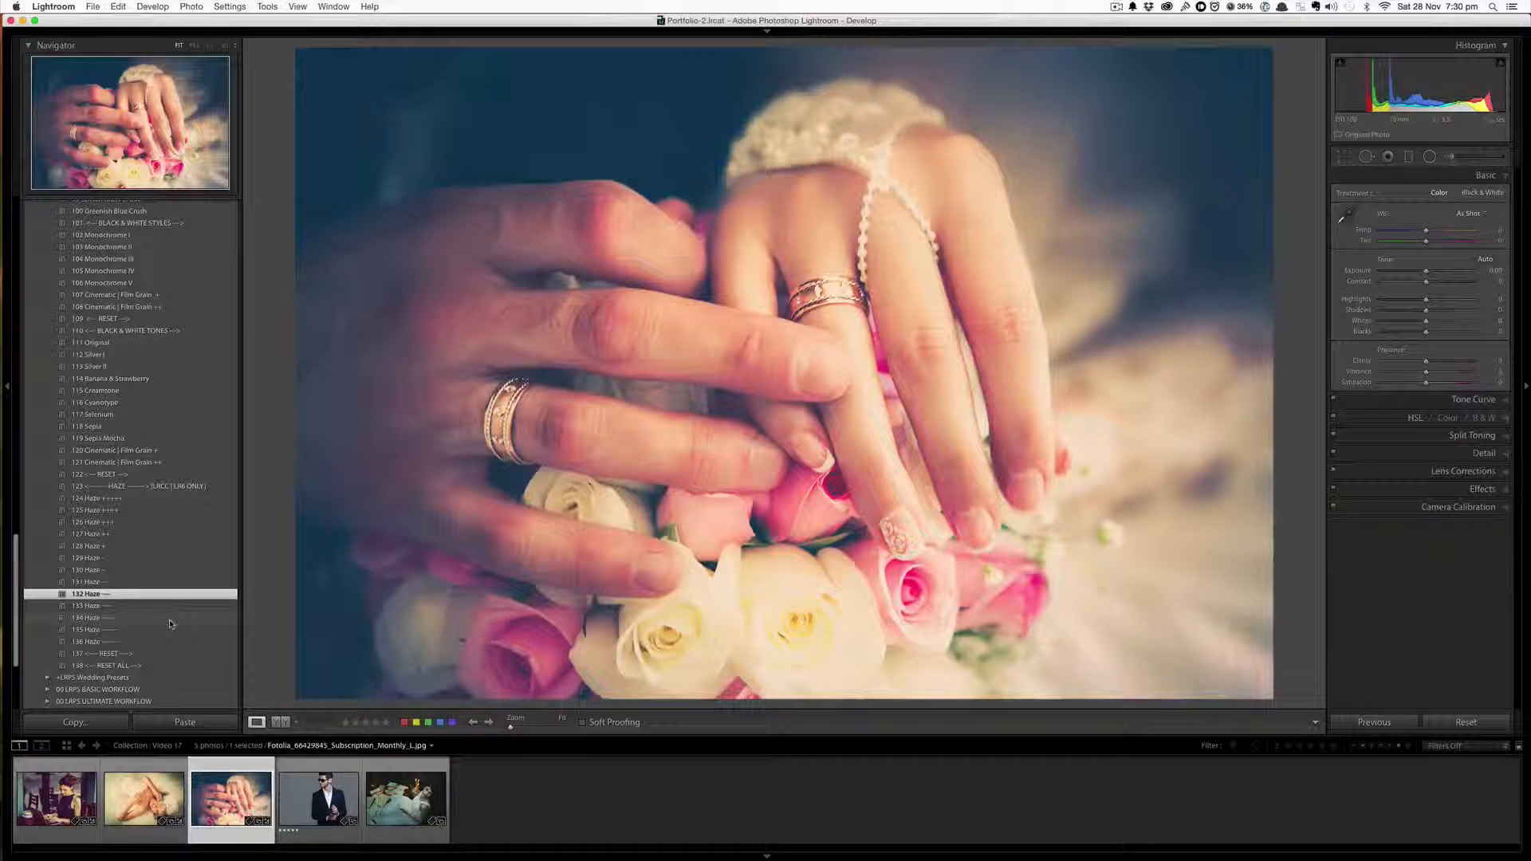
pyautogui.press('\\')
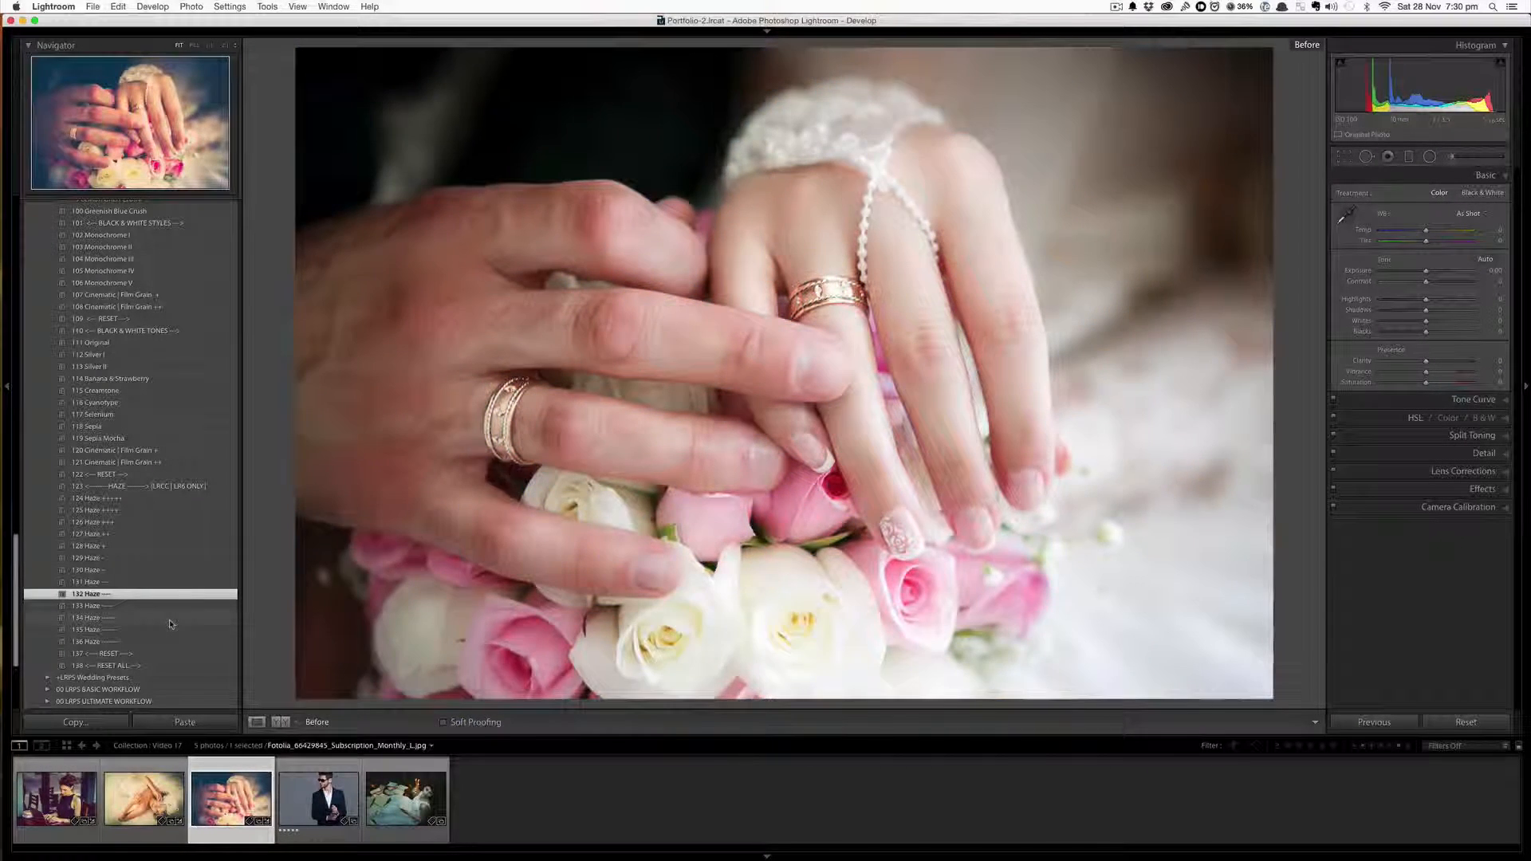
pyautogui.press('\\')
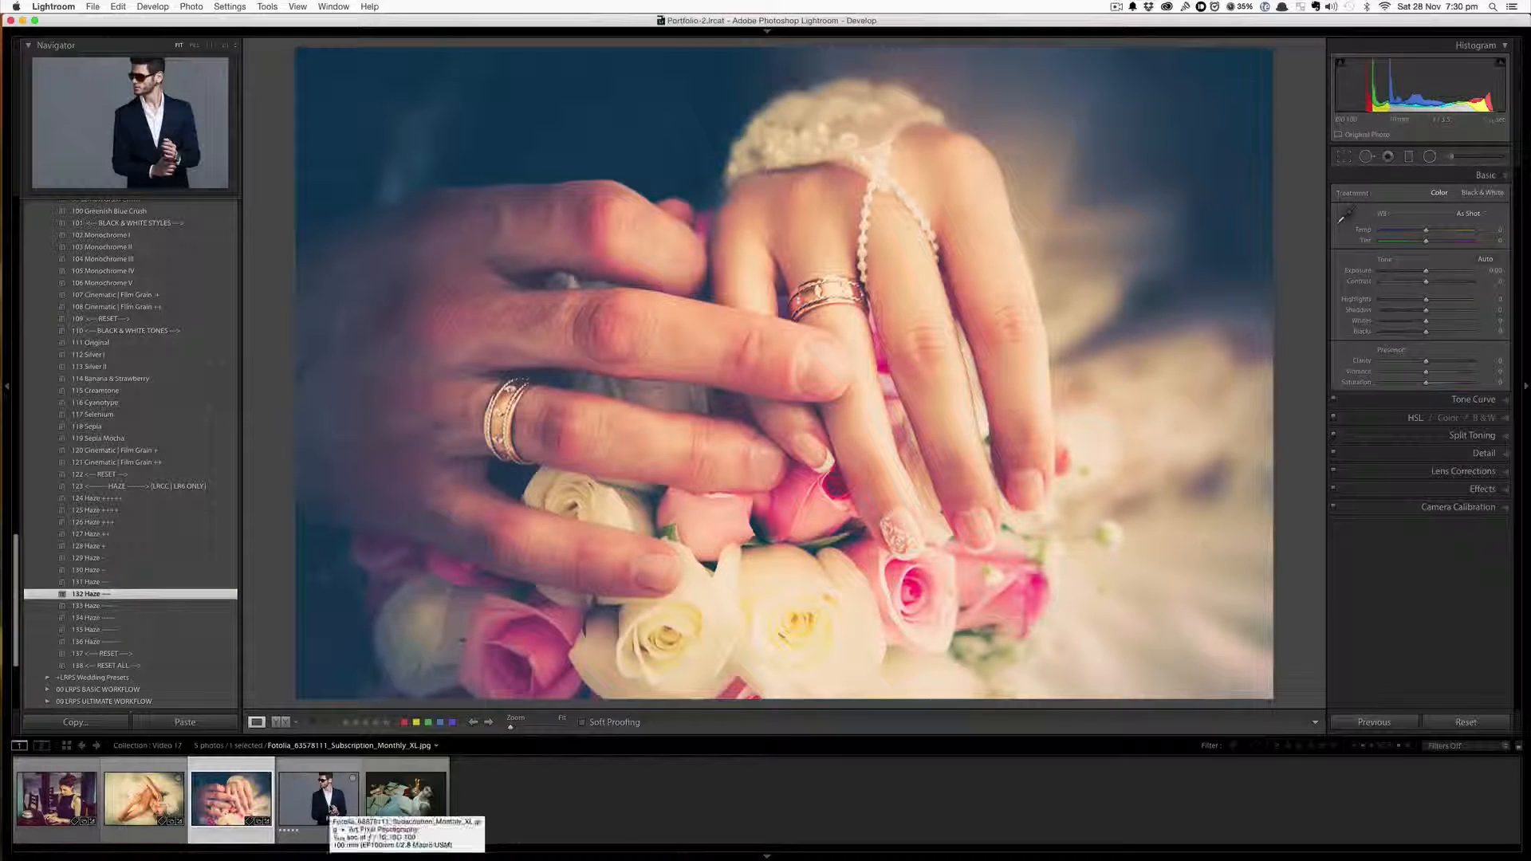
# Switch to the man-in-suit photo and apply the 02 Pastelify 01 and 18 Shadows + presets
pyautogui.click(326, 815)
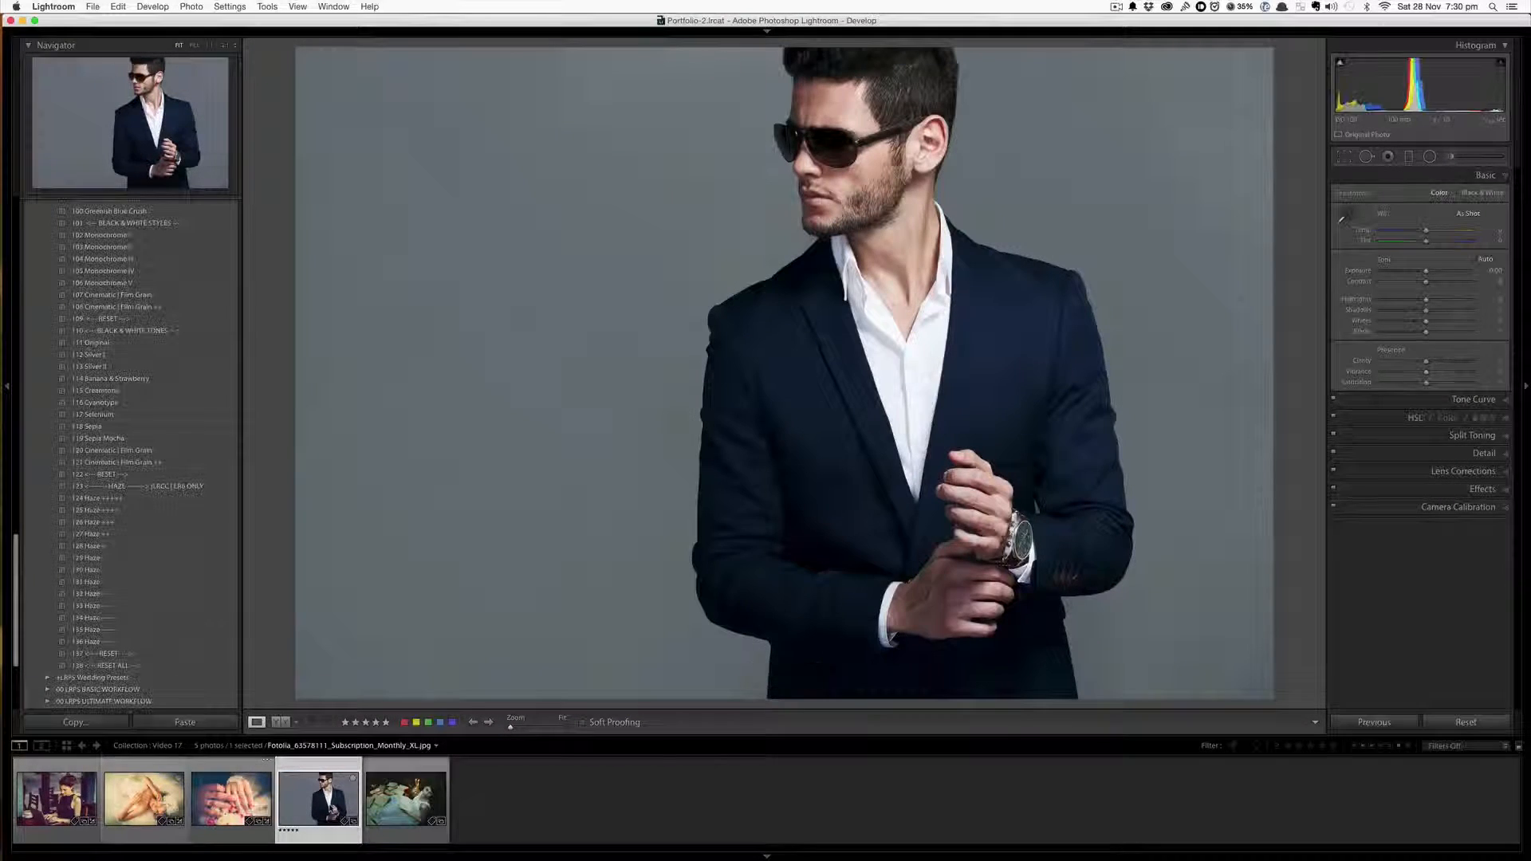
pyautogui.scroll(10, 126, 563)
pyautogui.scroll(8, 144, 438)
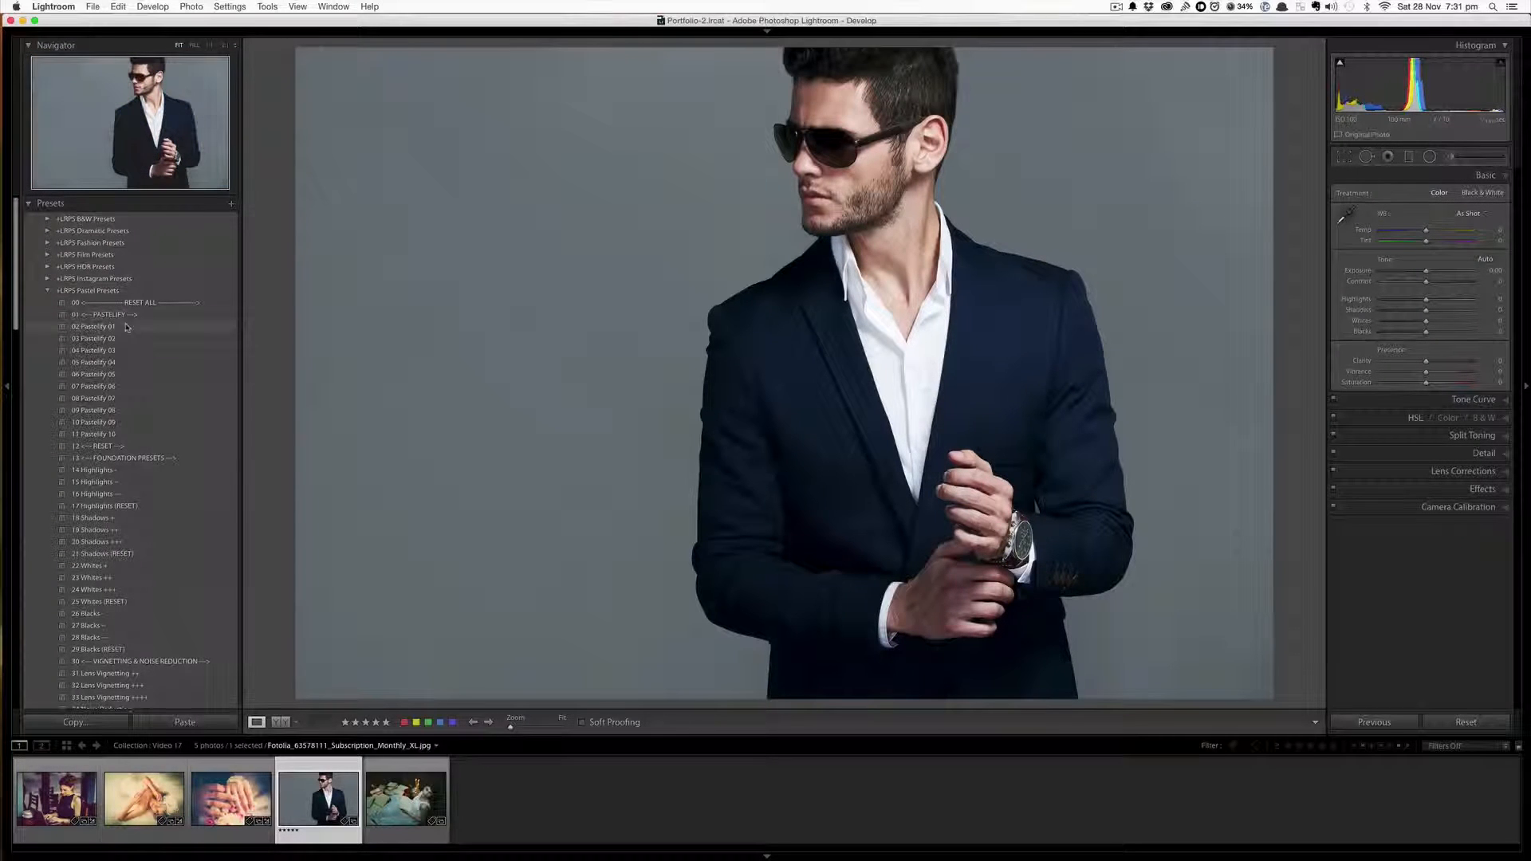
pyautogui.click(126, 327)
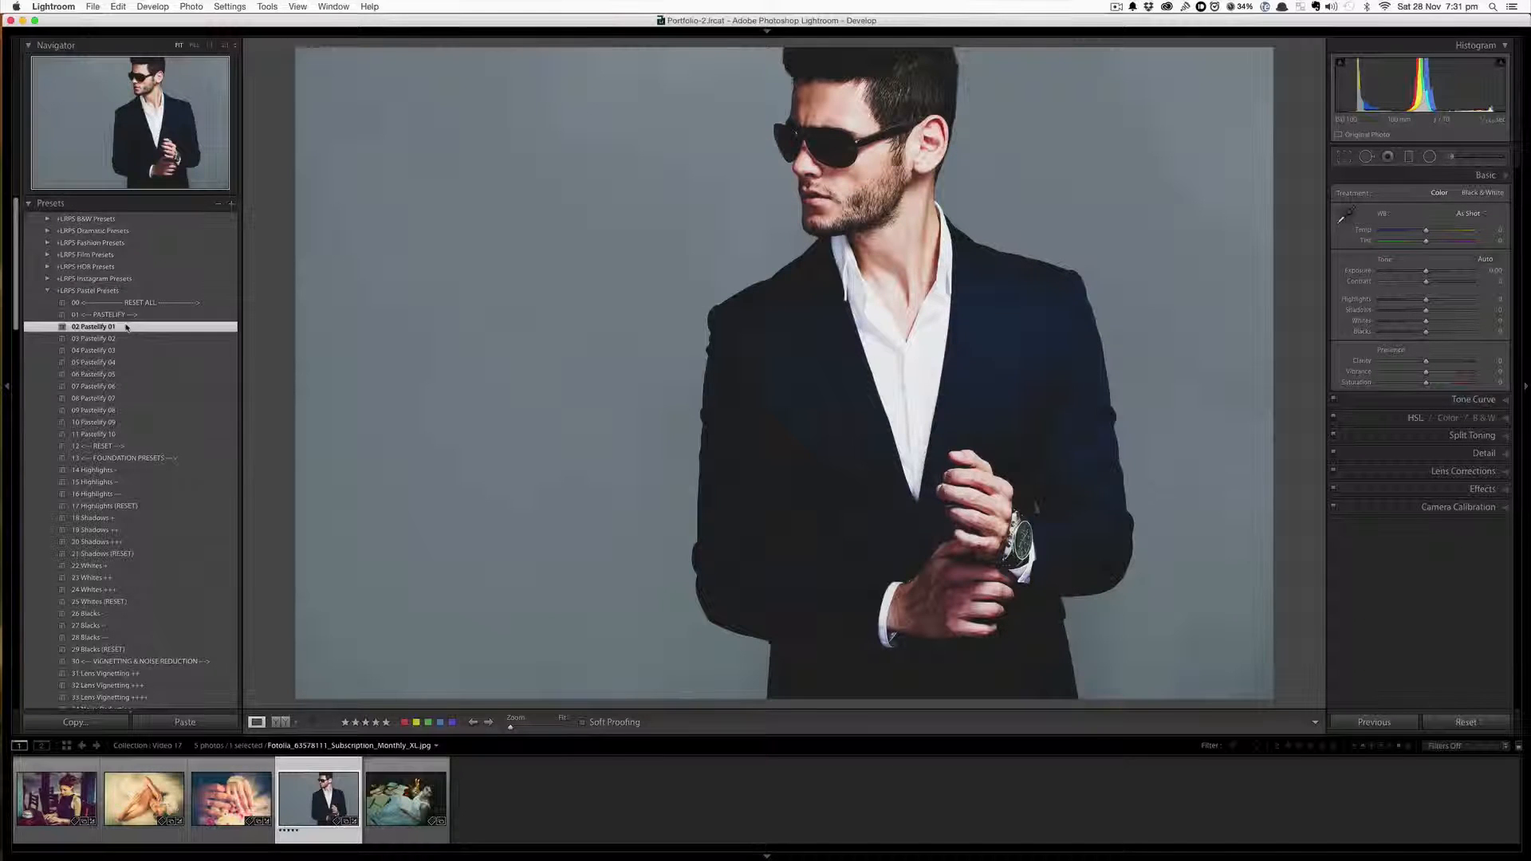
pyautogui.click(127, 519)
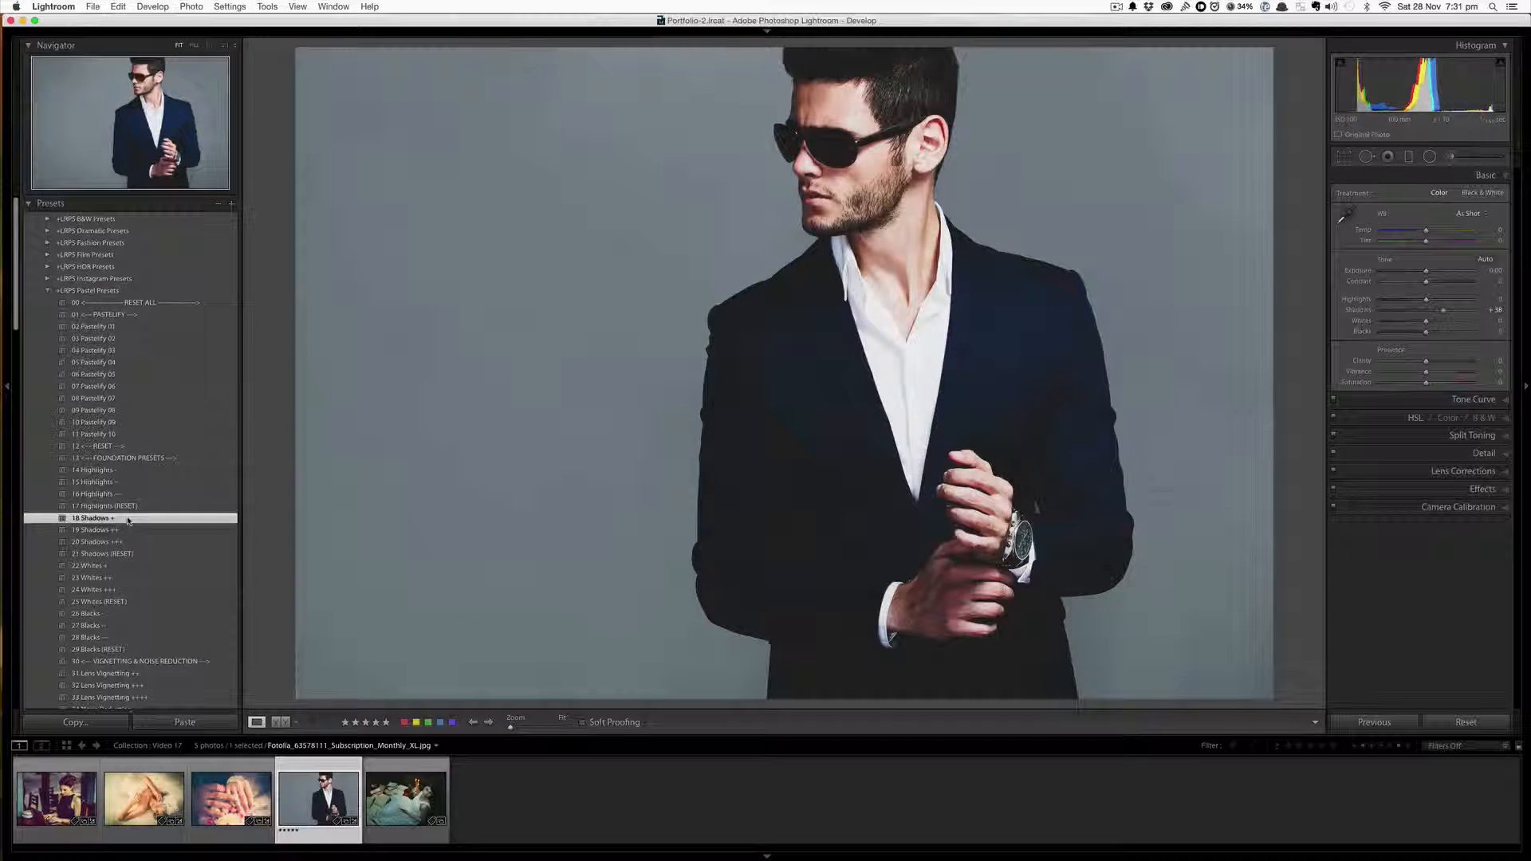
# Apply the 106 Monochrome V black-and-white preset to the suit photo
pyautogui.scroll(-10, 172, 528)
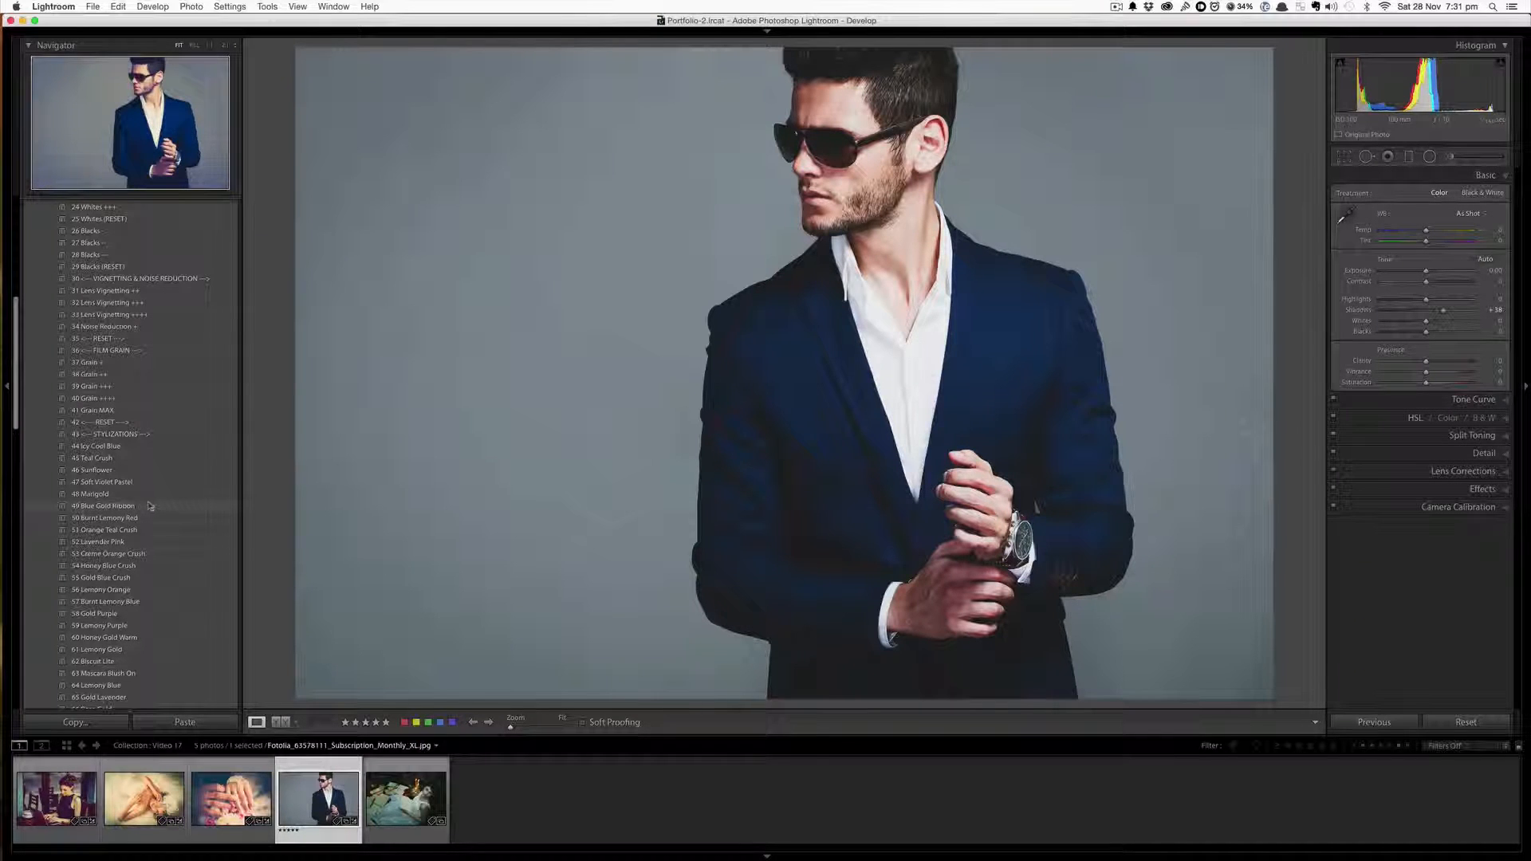
pyautogui.scroll(-10, 152, 512)
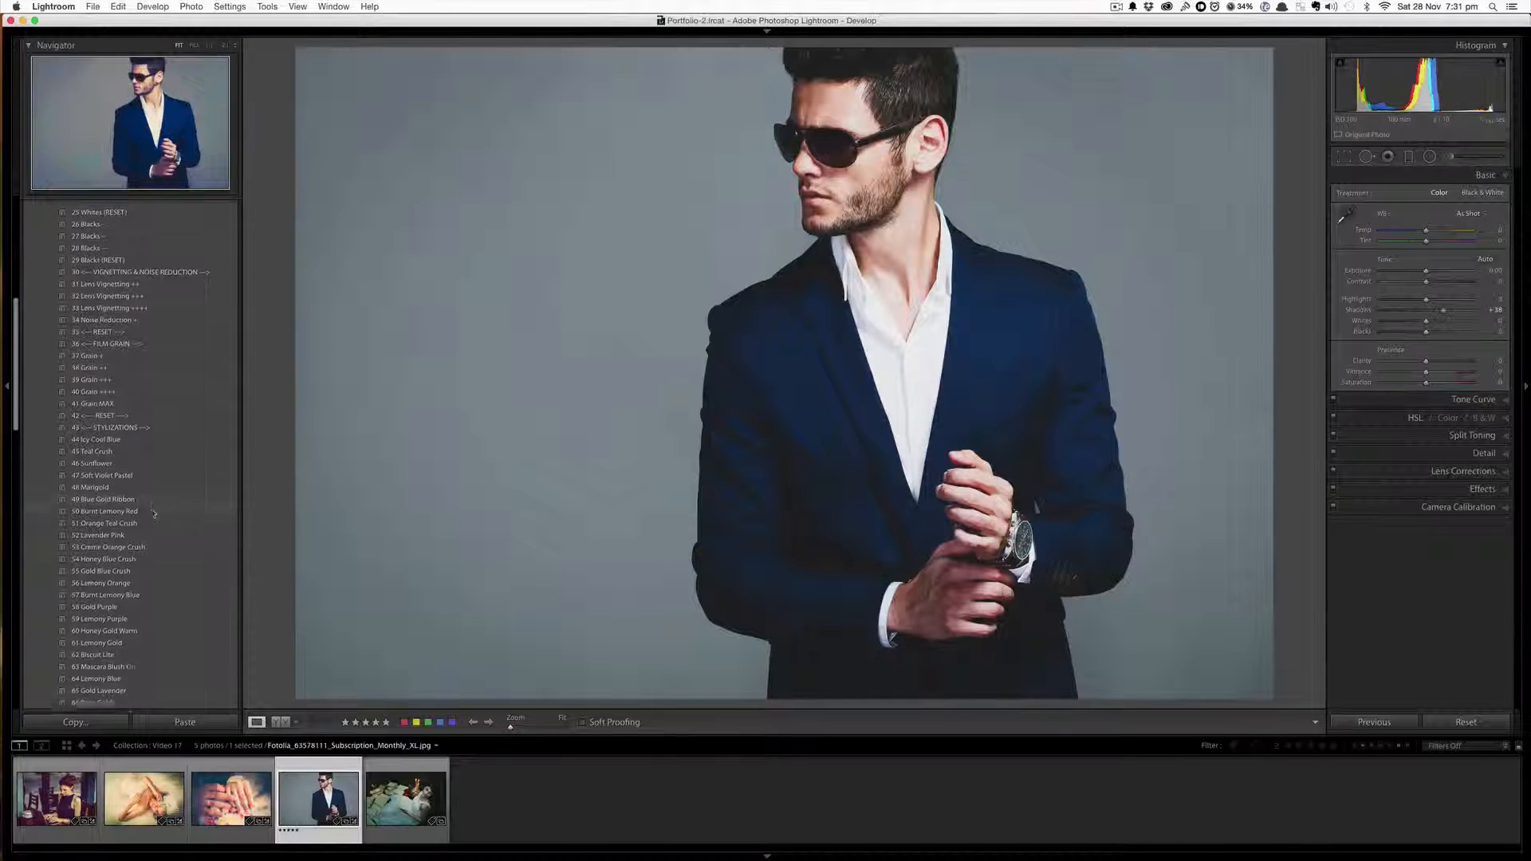
pyautogui.click(166, 488)
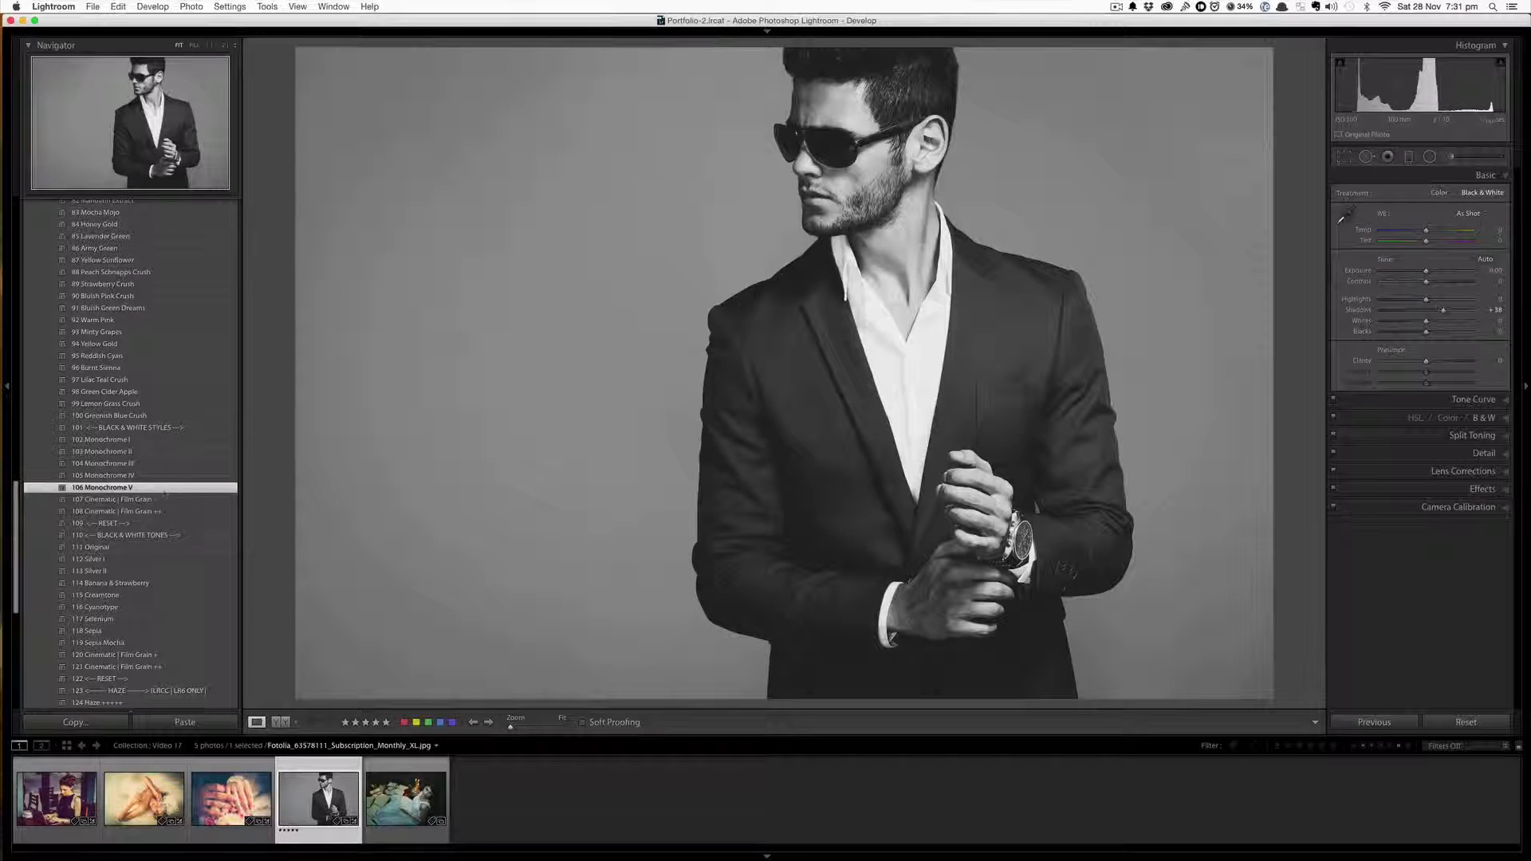
# Add the 120 Cinematic | Film Grain + preset and the 133 Haze --- preset to the suit photo
pyautogui.scroll(-2, 171, 558)
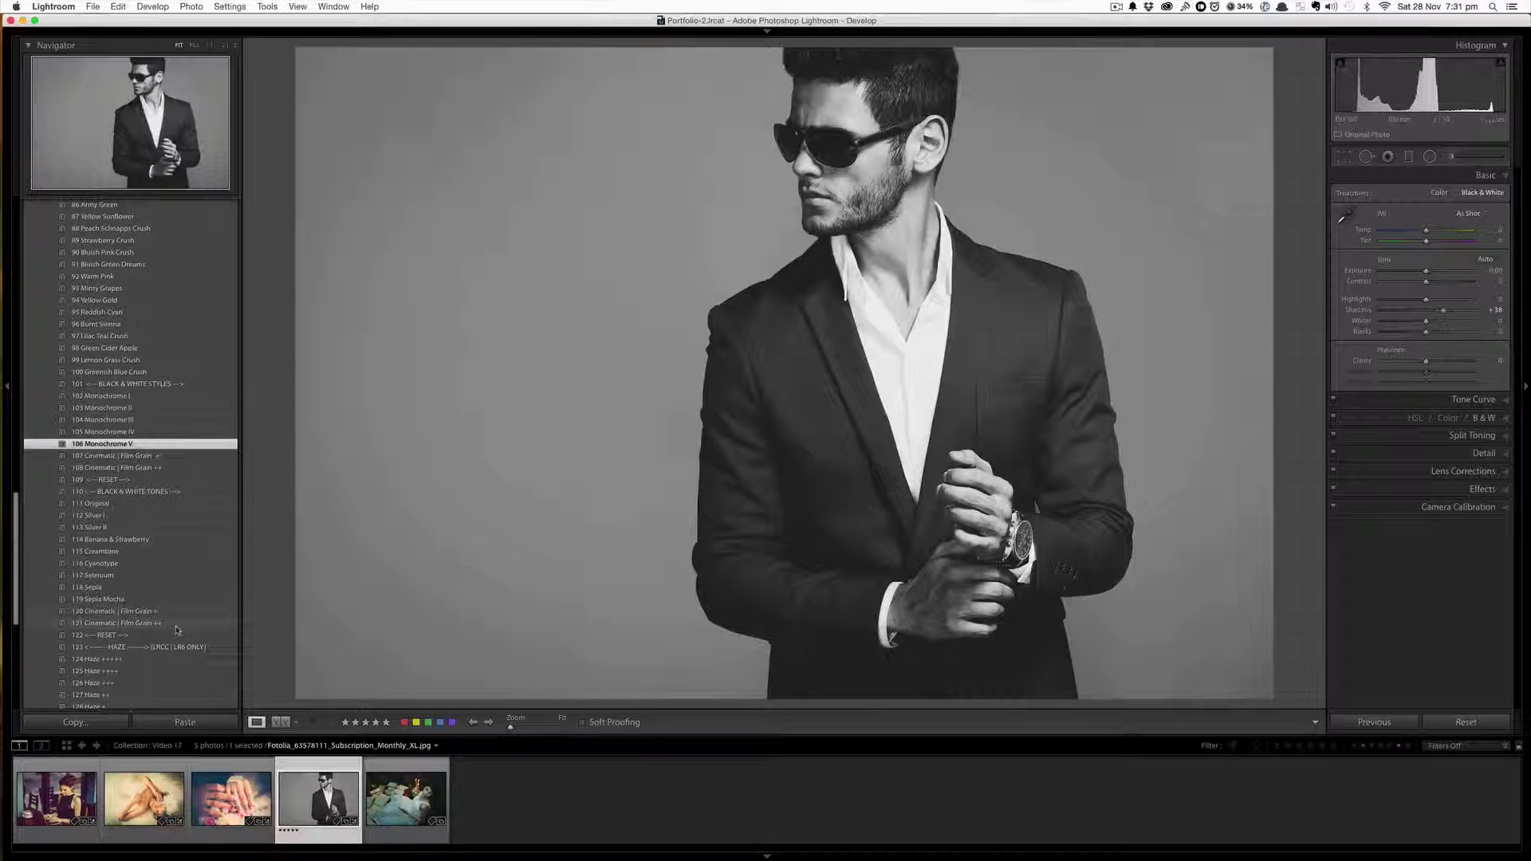
pyautogui.click(181, 613)
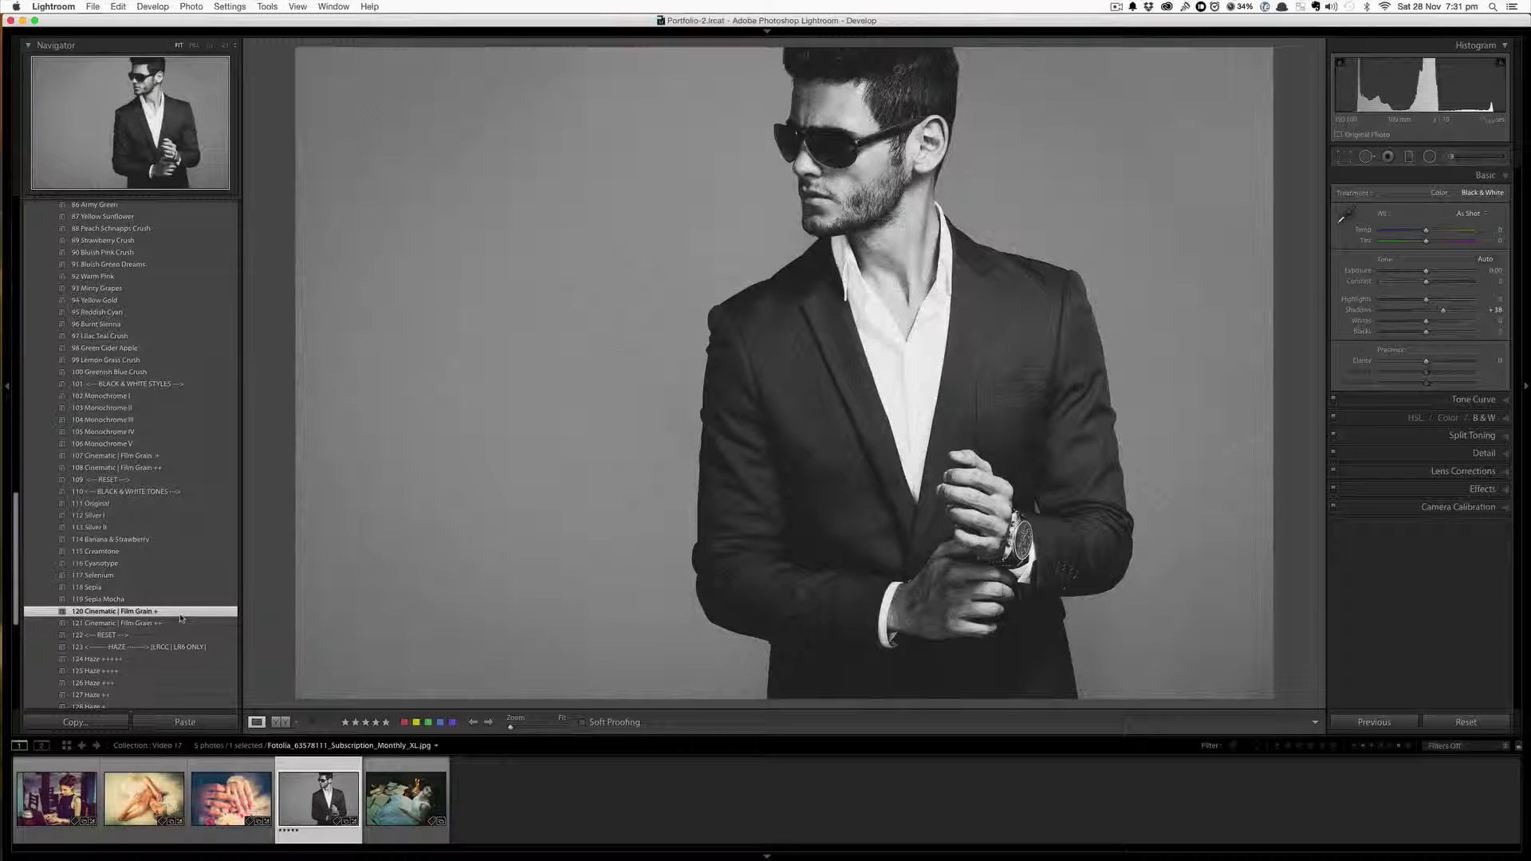
pyautogui.scroll(-6, 180, 618)
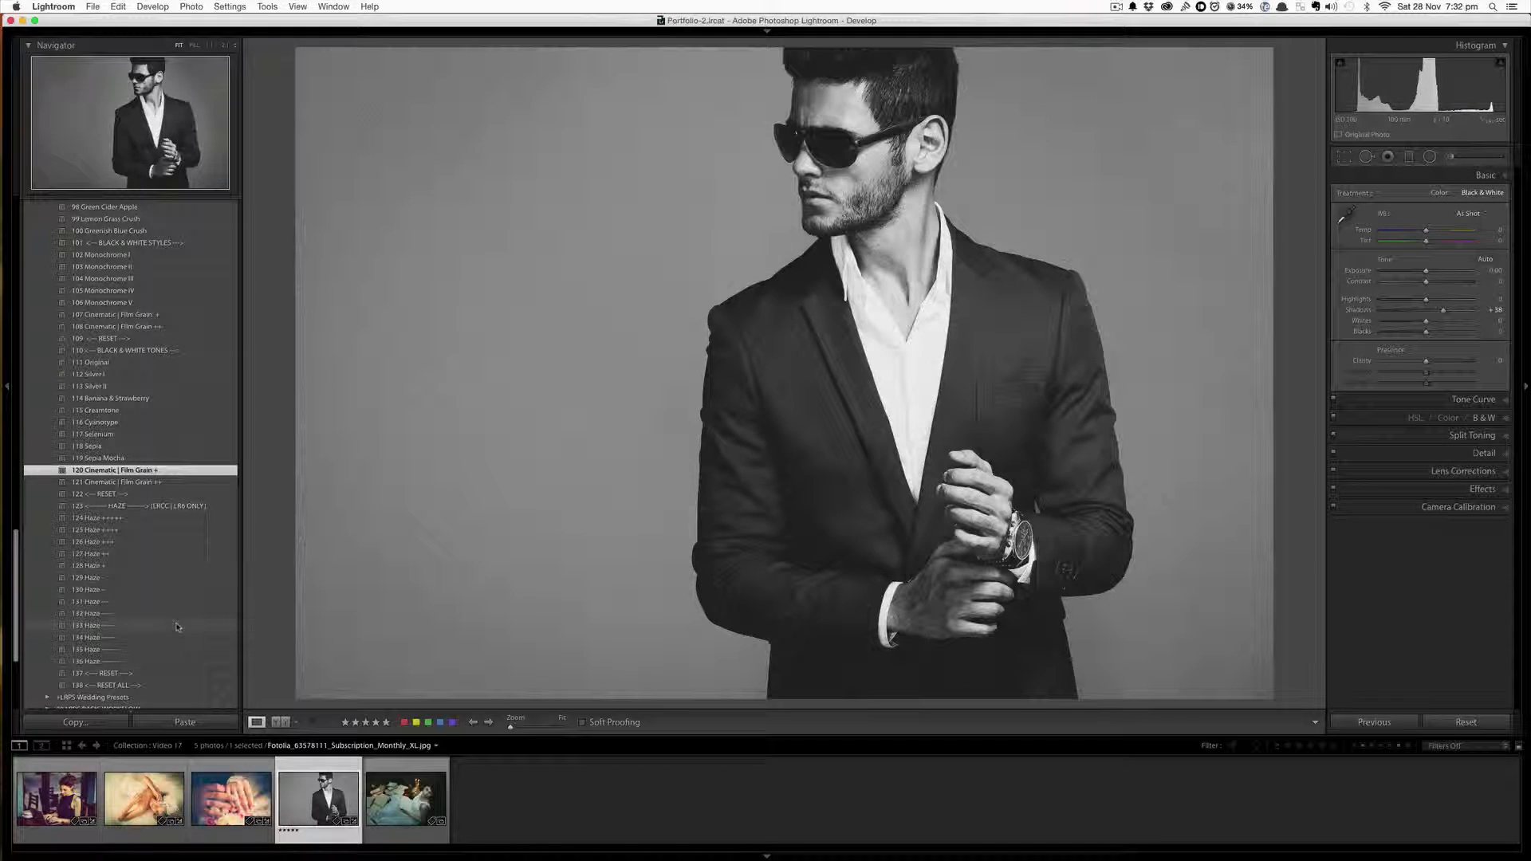
pyautogui.click(176, 626)
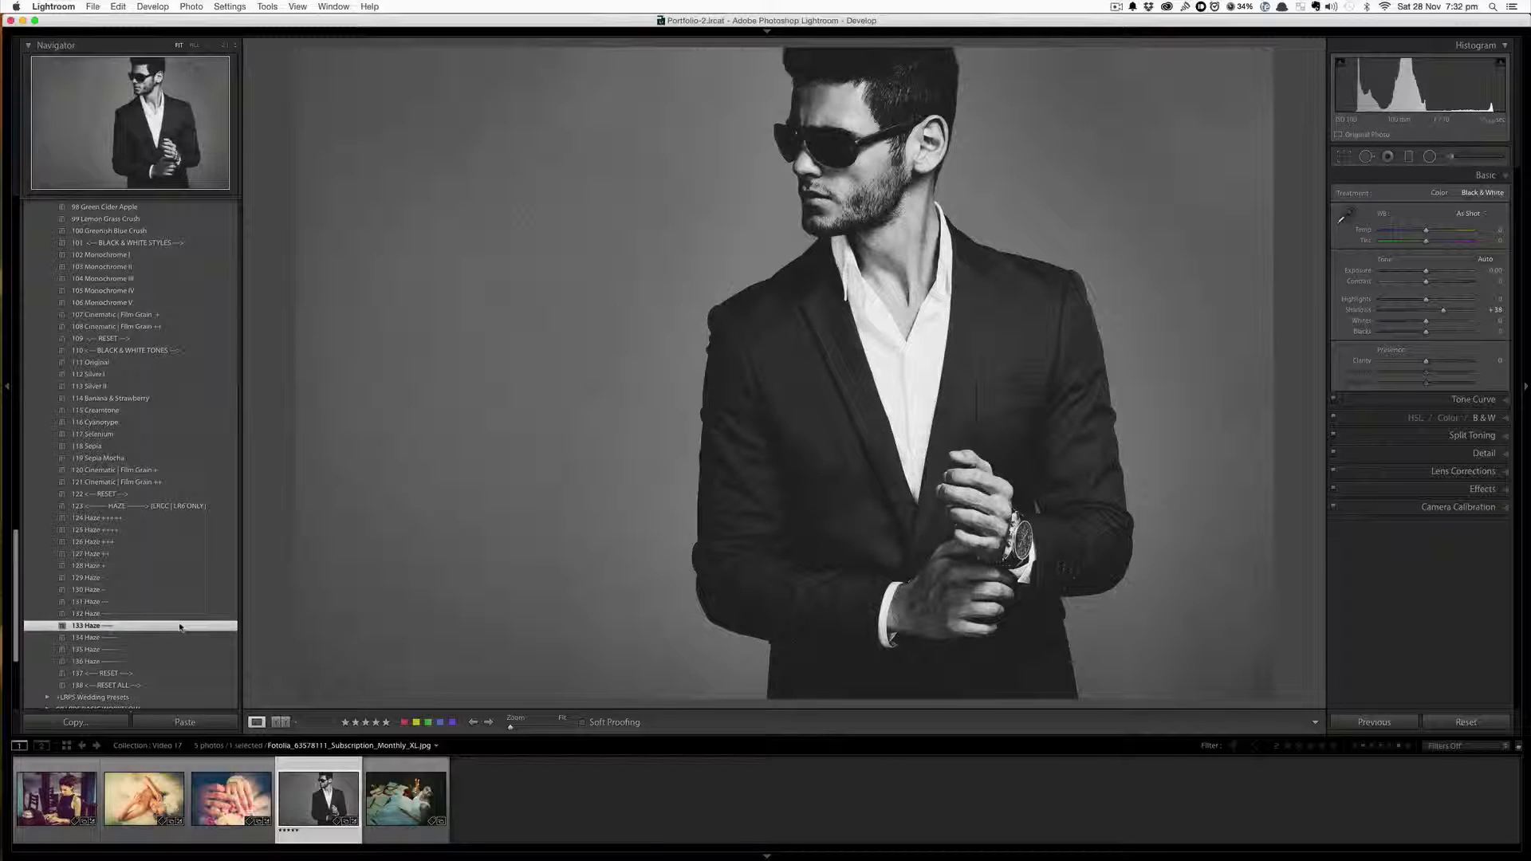
# Try the 65 Gold Lavender and 58 Gold Purple stylization presets on the suit photo
pyautogui.scroll(3, 185, 581)
pyautogui.scroll(10, 185, 581)
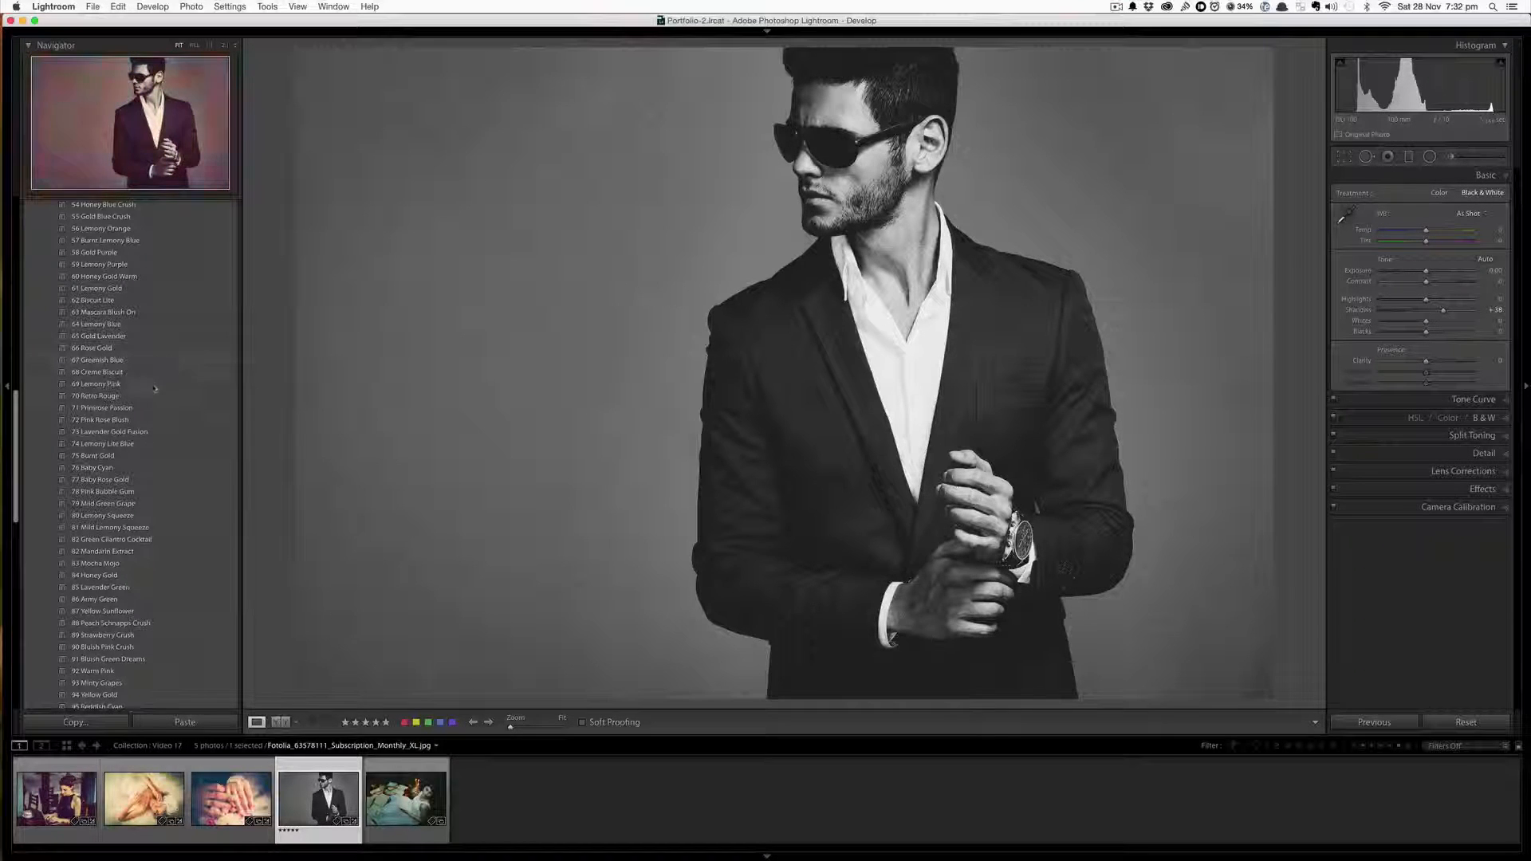
pyautogui.scroll(3, 154, 406)
pyautogui.scroll(5, 153, 406)
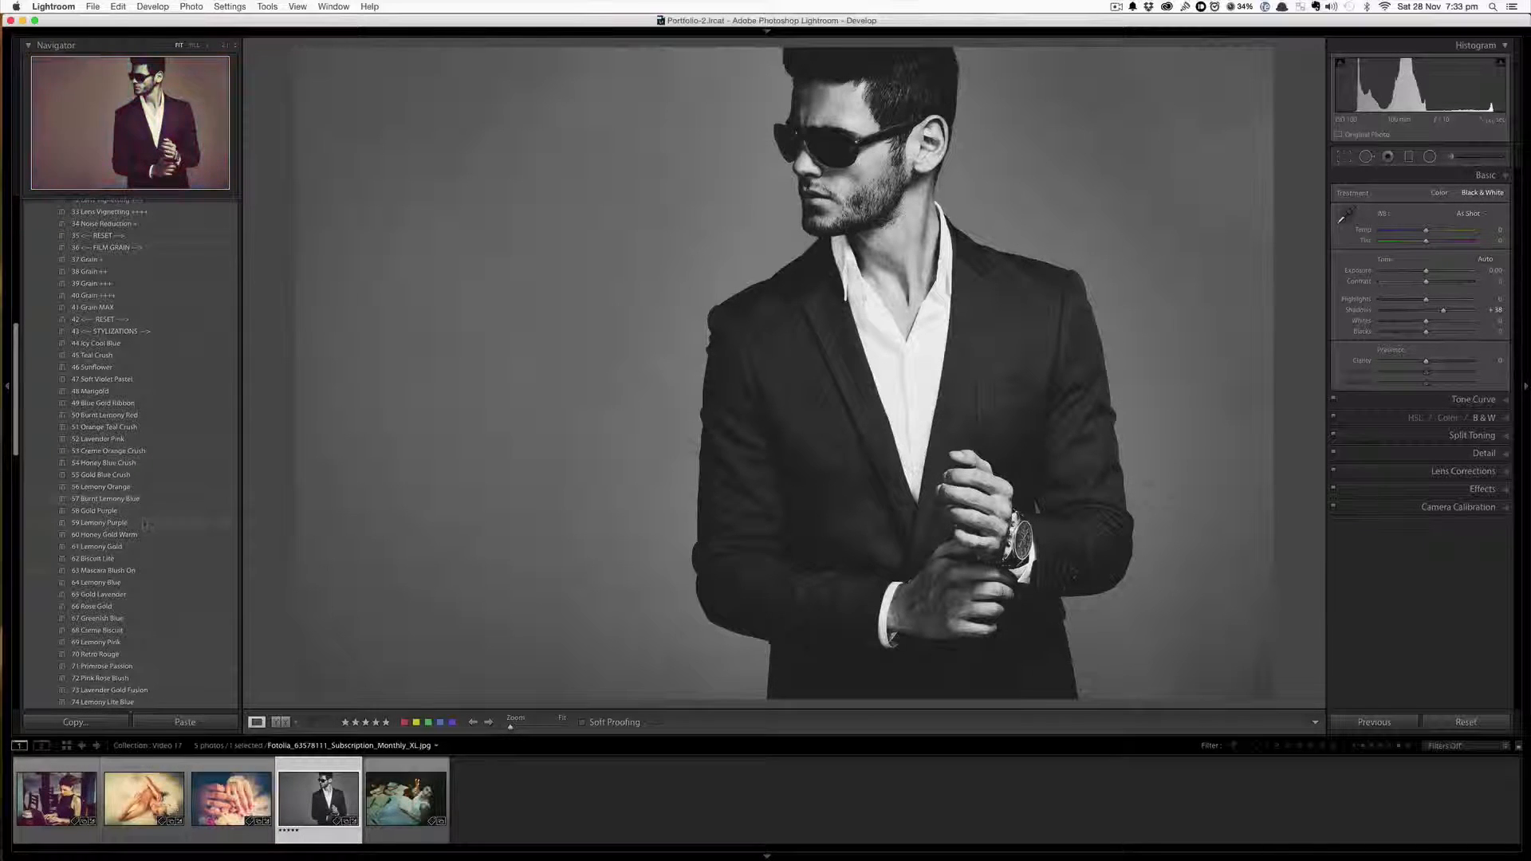
pyautogui.click(138, 597)
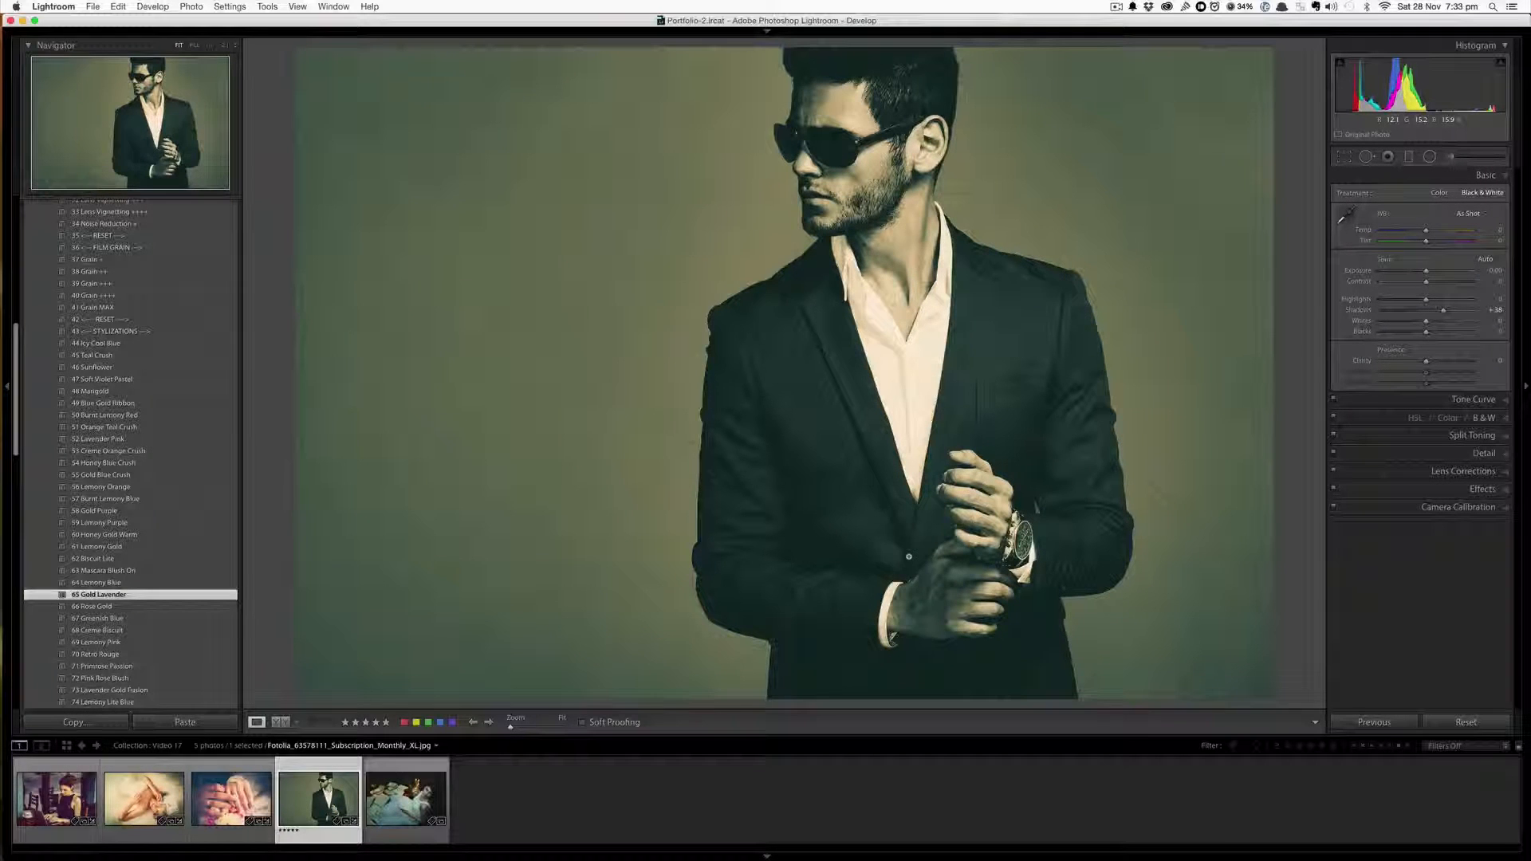
pyautogui.click(169, 511)
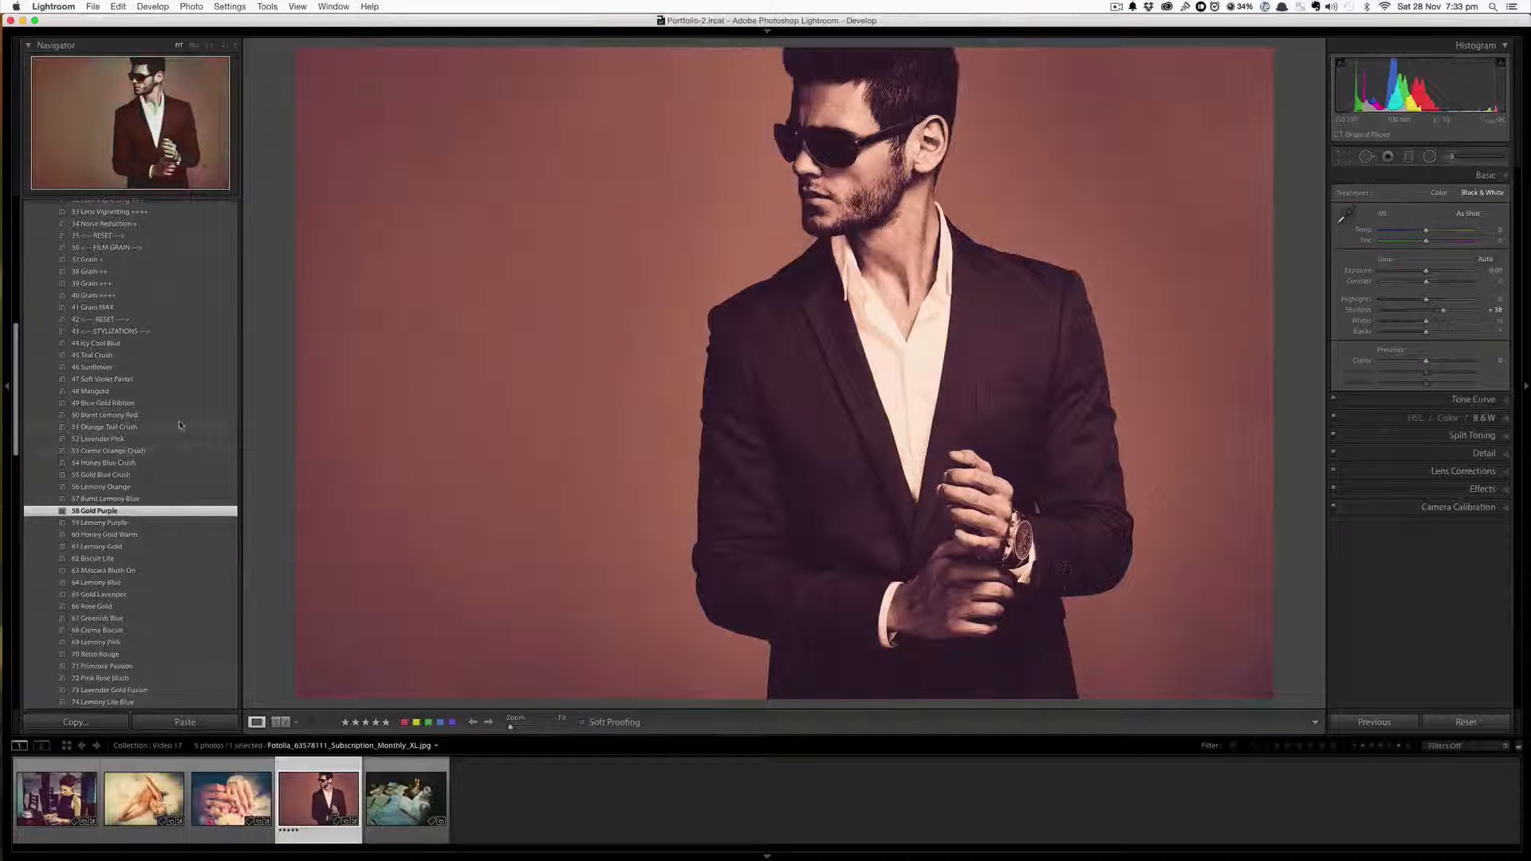
# Try the 51 Orange Teal Crush and 50 Burnt Lemony Red presets, settling on 46 Sunflower
pyautogui.click(192, 428)
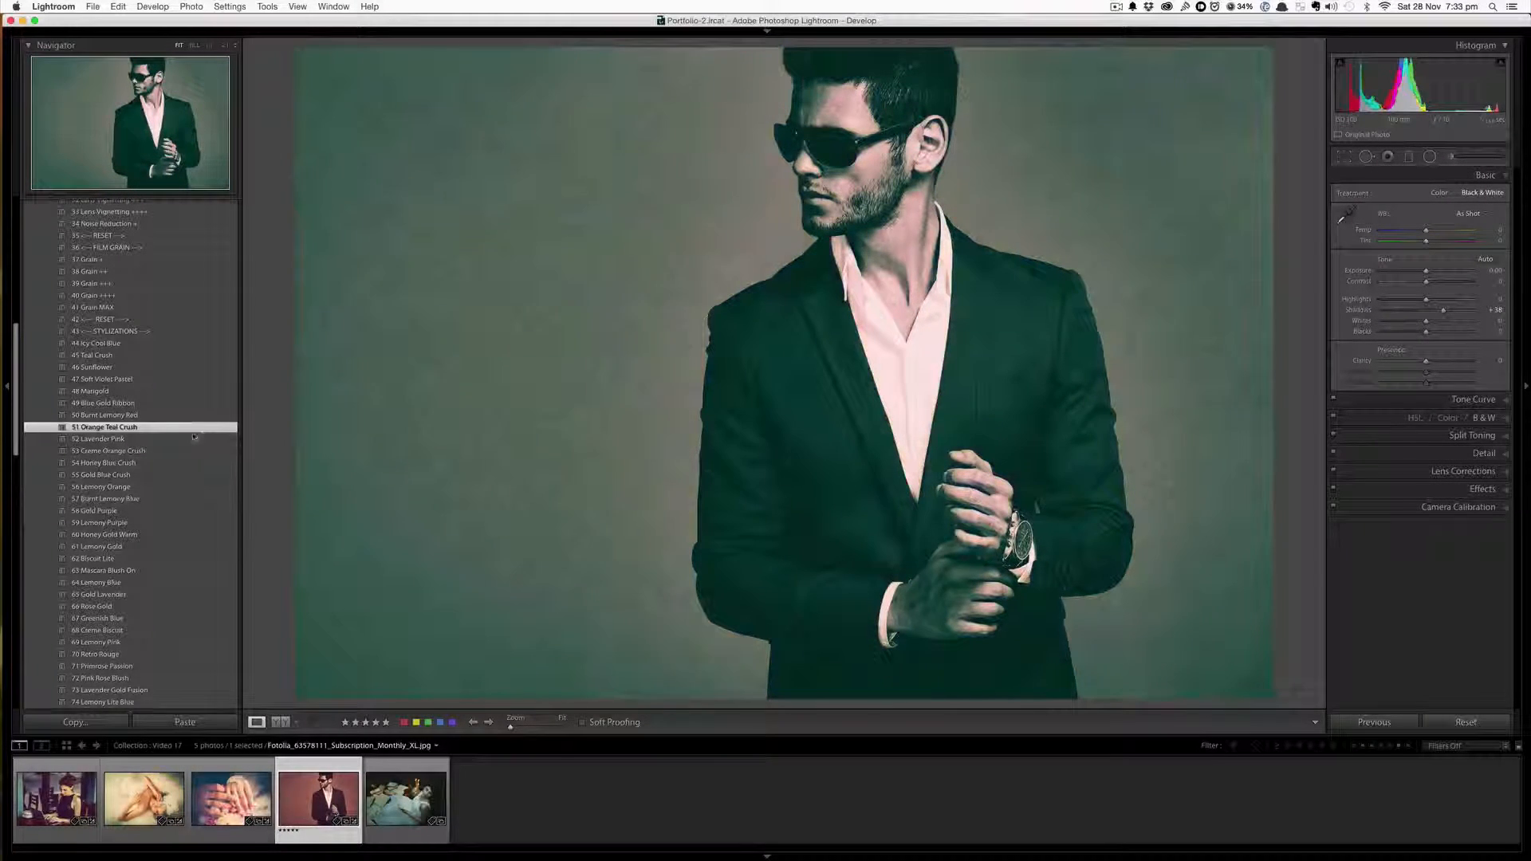
pyautogui.click(132, 416)
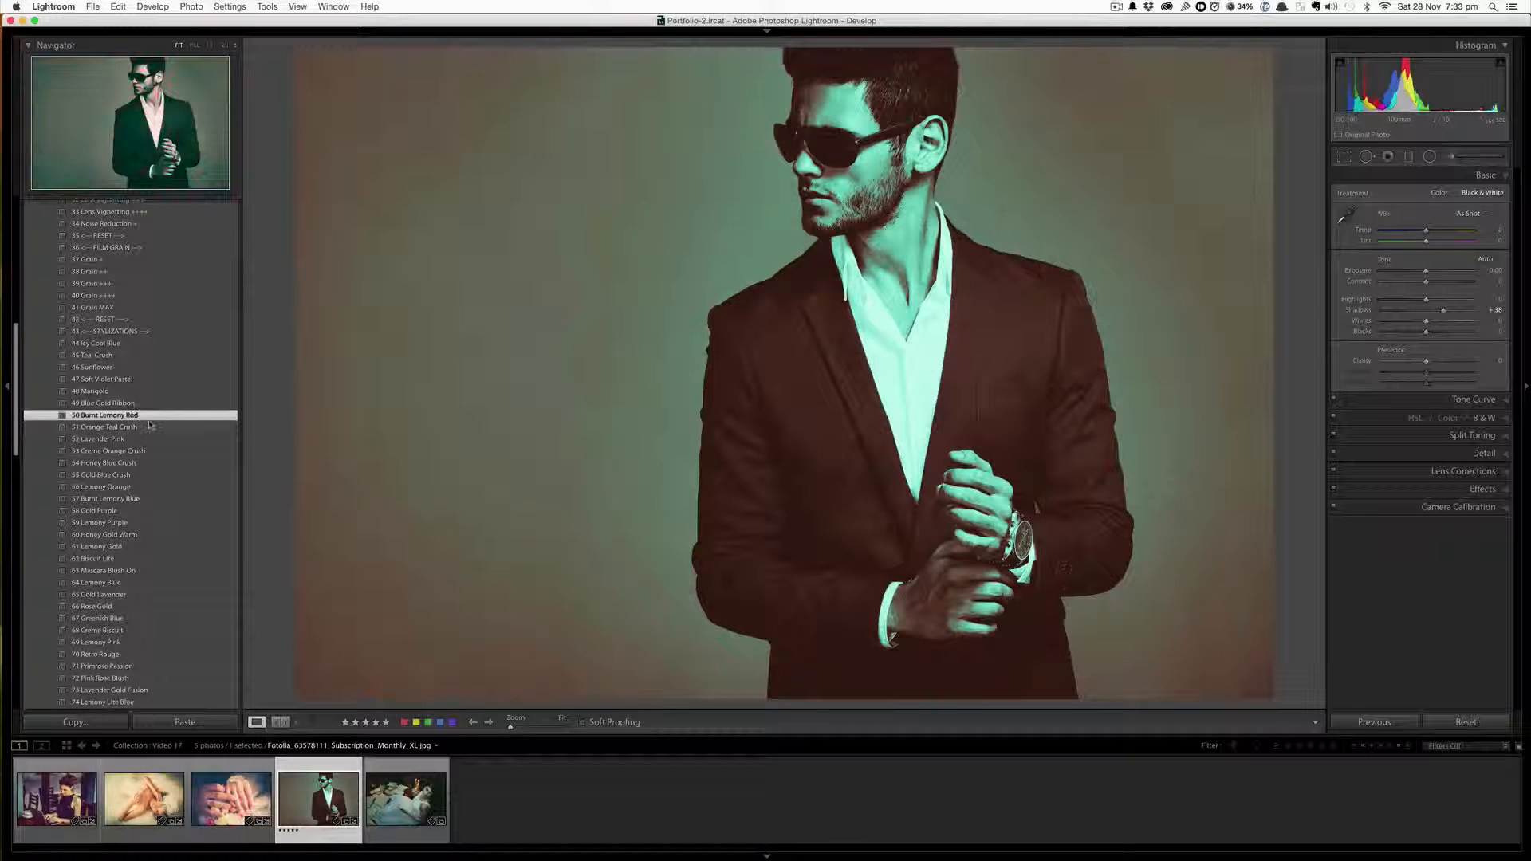
pyautogui.click(143, 368)
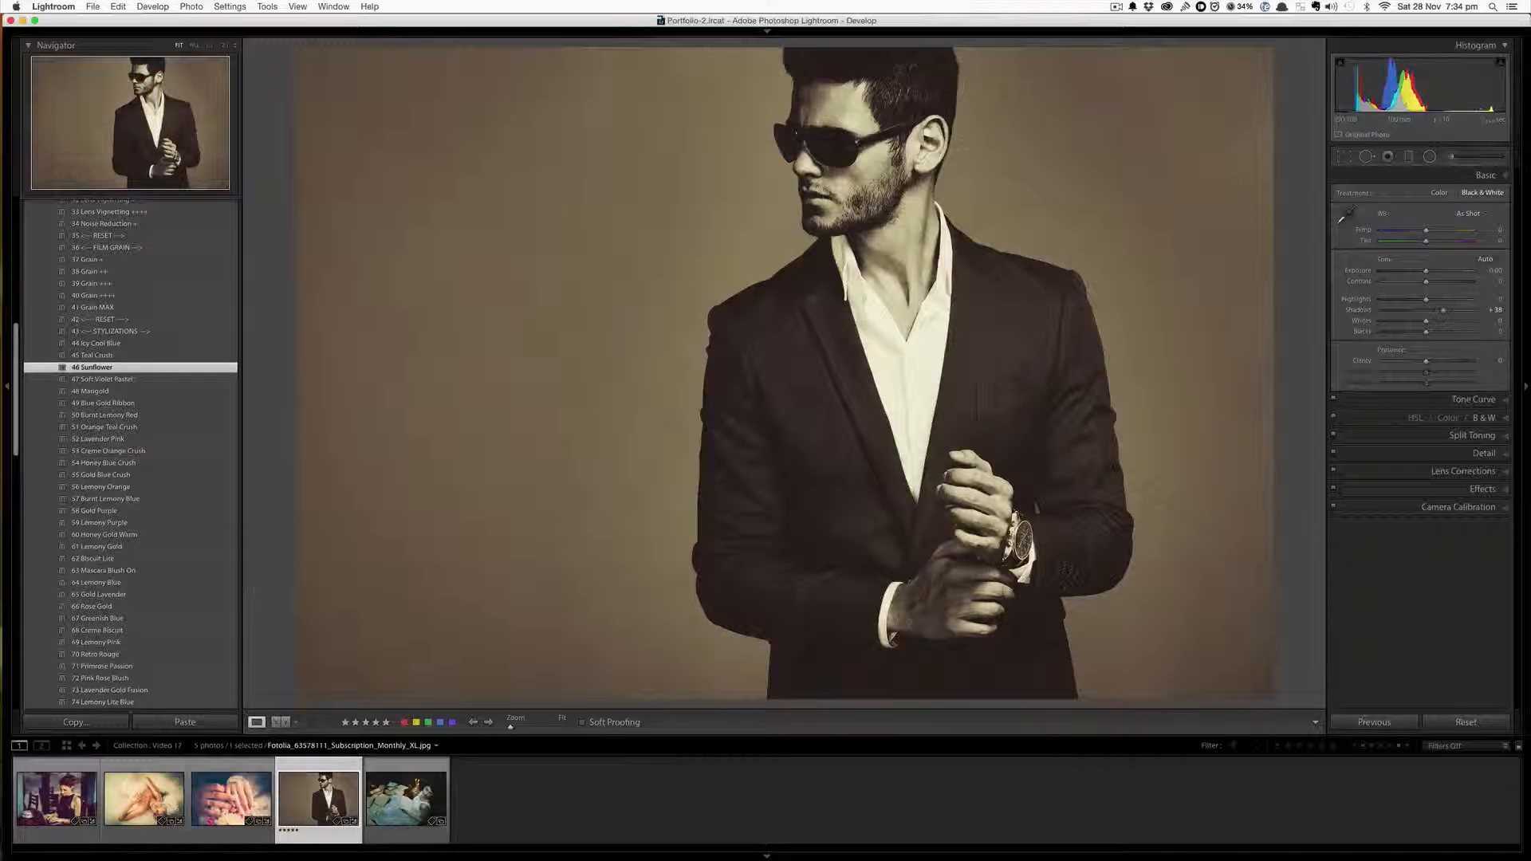
# Switch to the woman-reading-among-books photo and apply the 09 Pastelify 08 preset
pyautogui.click(409, 796)
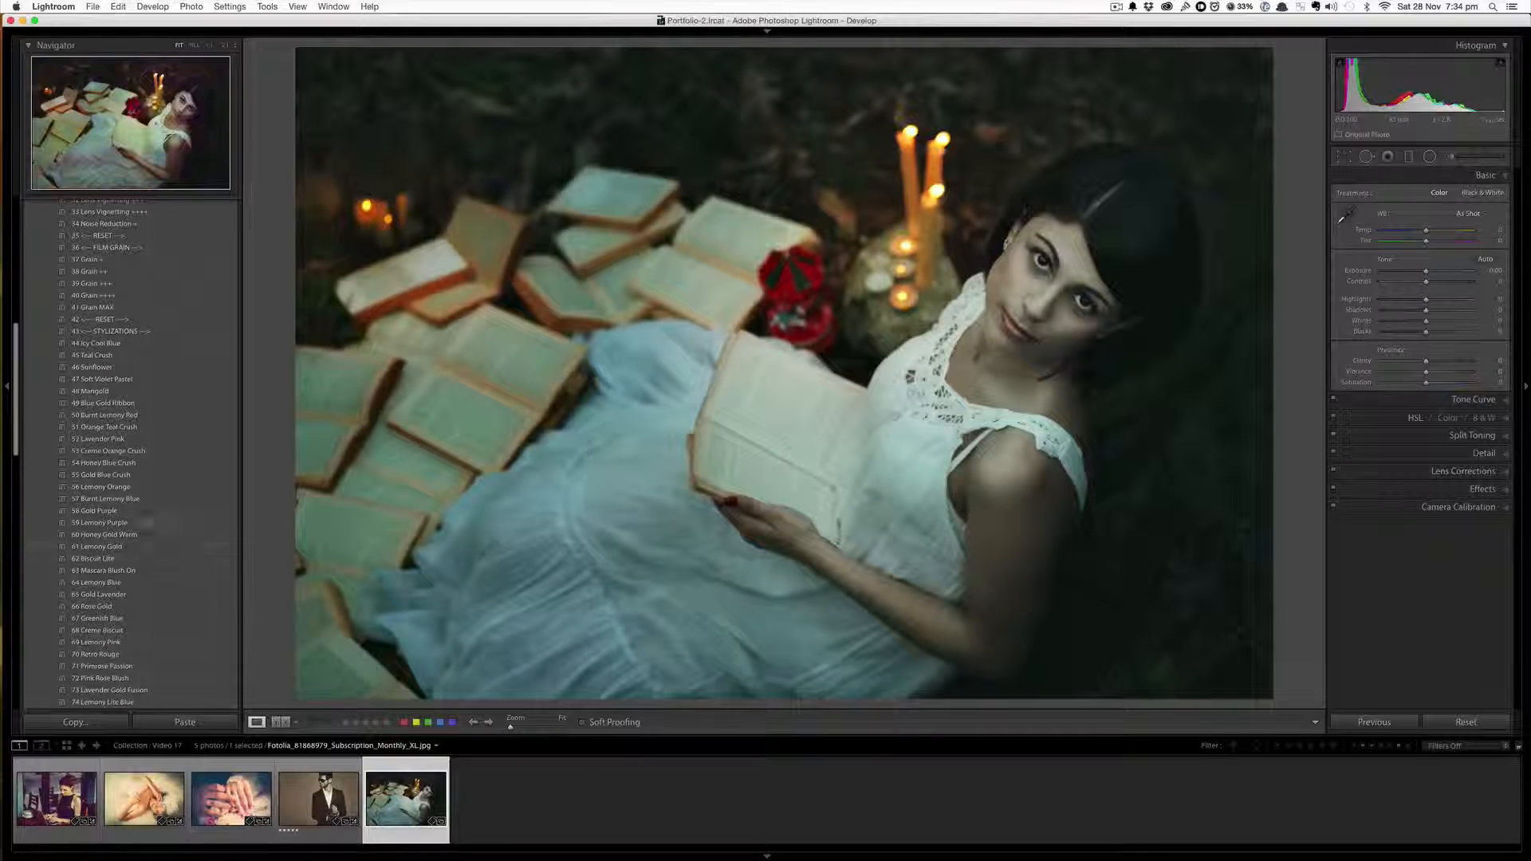
pyautogui.scroll(10, 146, 522)
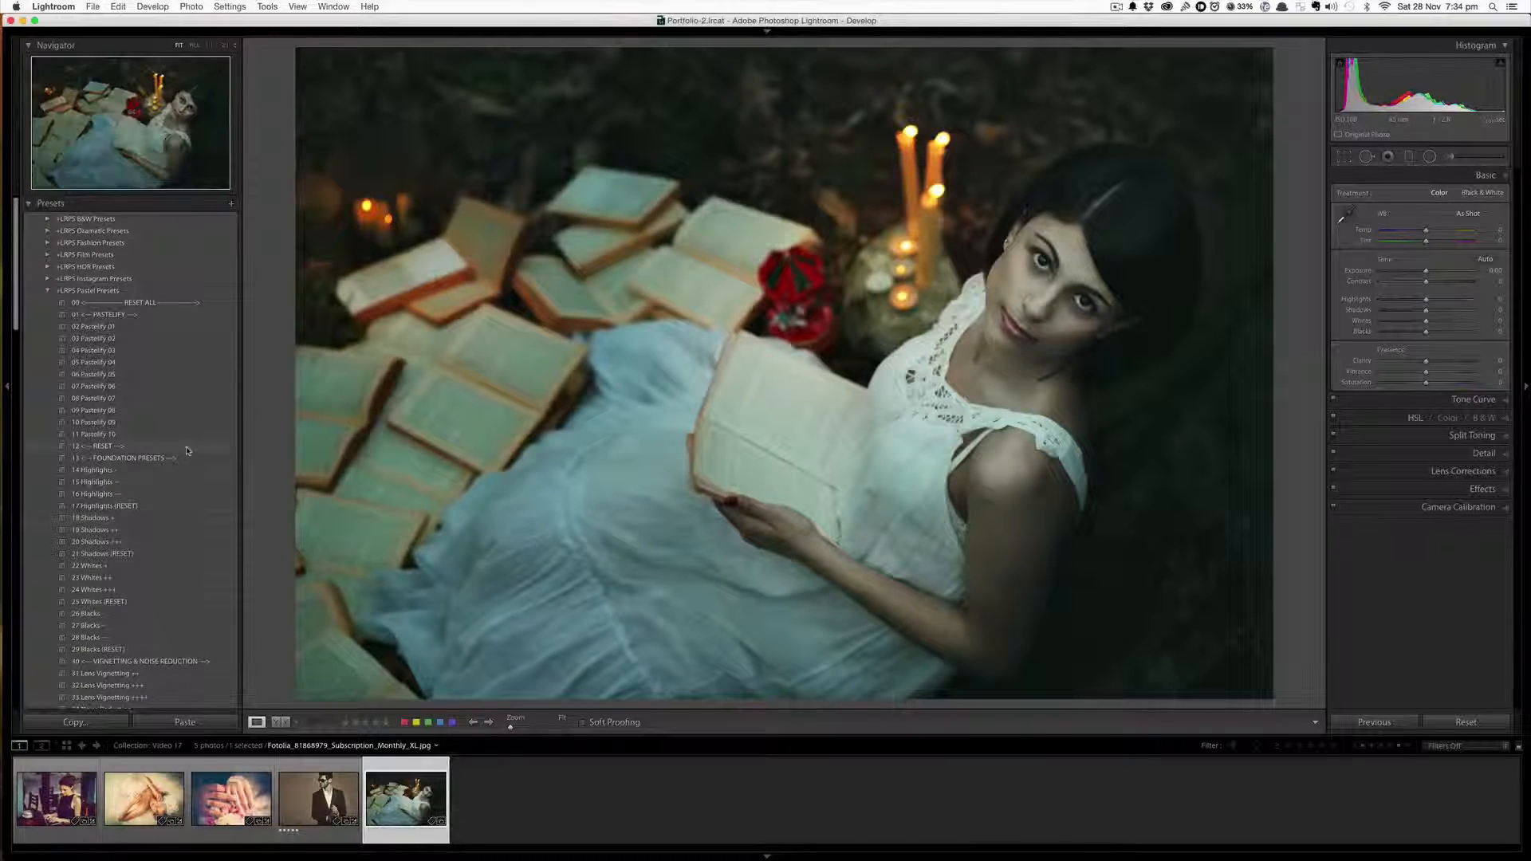
pyautogui.click(154, 411)
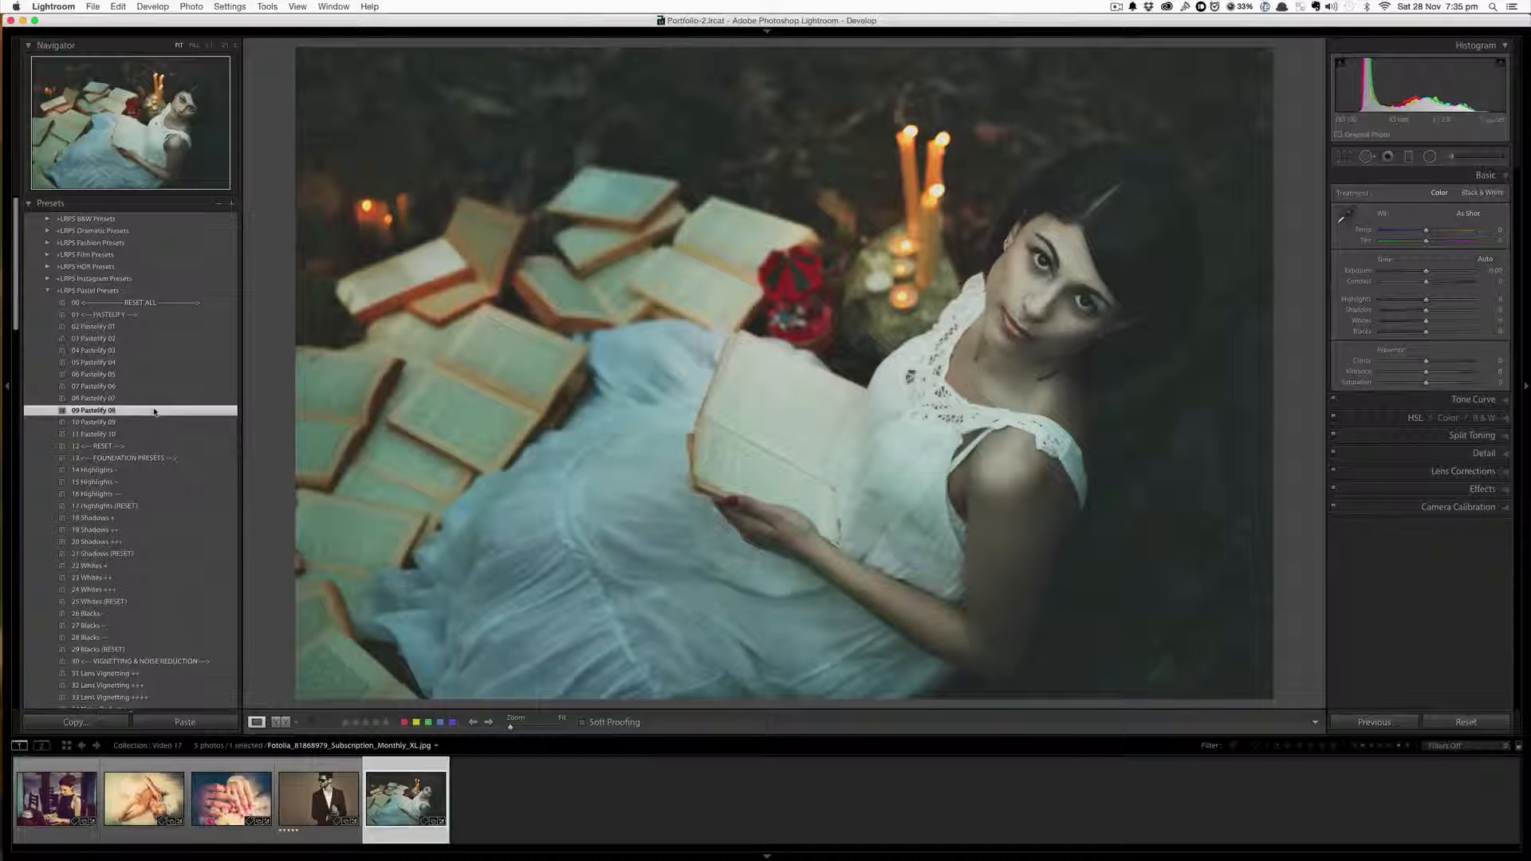
# Add the 23 Whites ++, 27 Blacks -- and 32 Lens Vignetting +++ presets to the reading photo
pyautogui.click(129, 579)
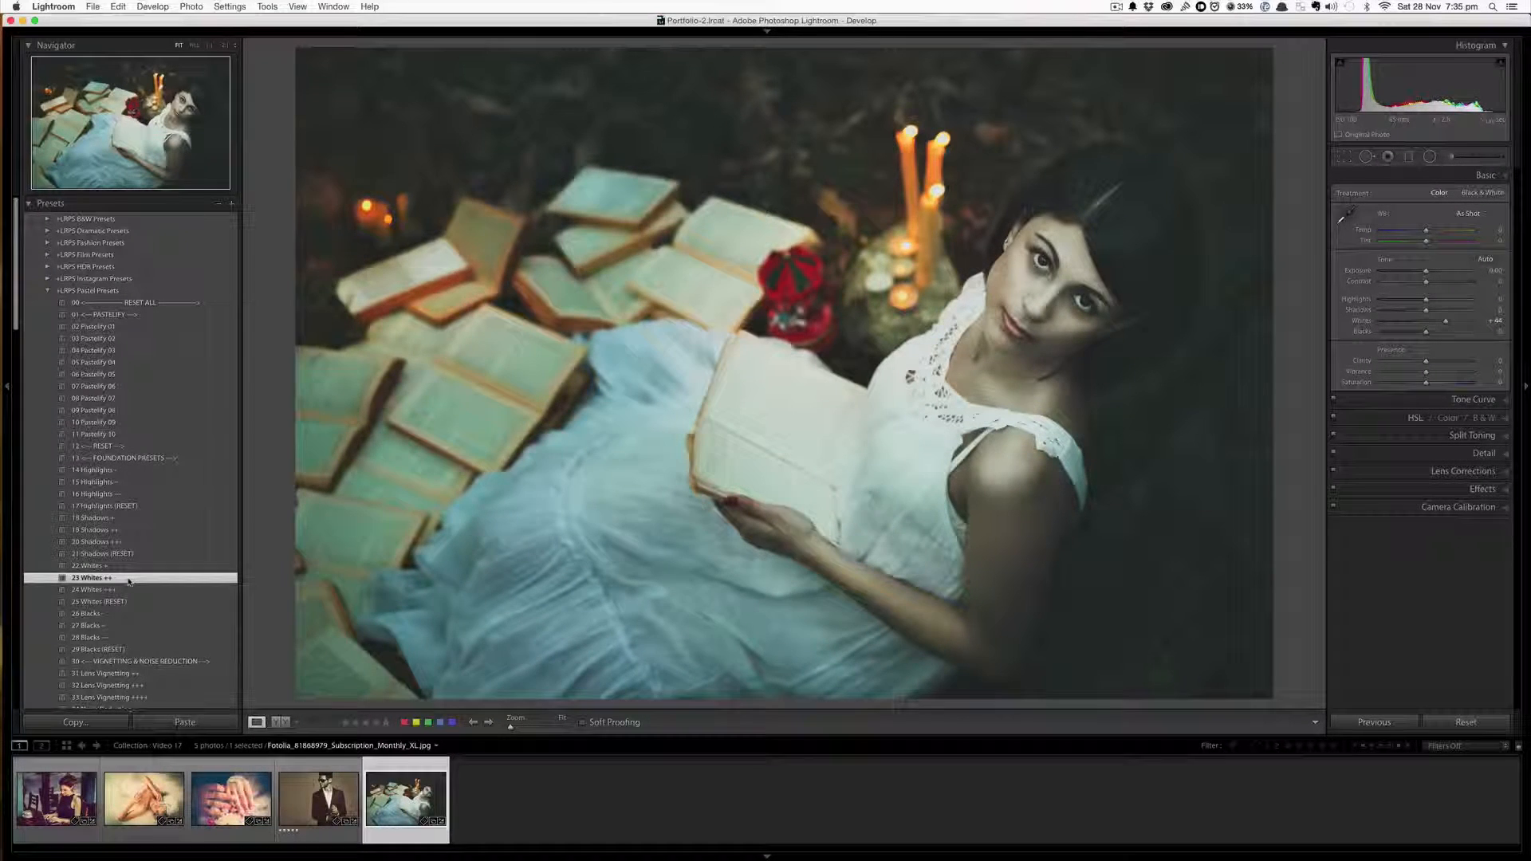
pyautogui.click(124, 625)
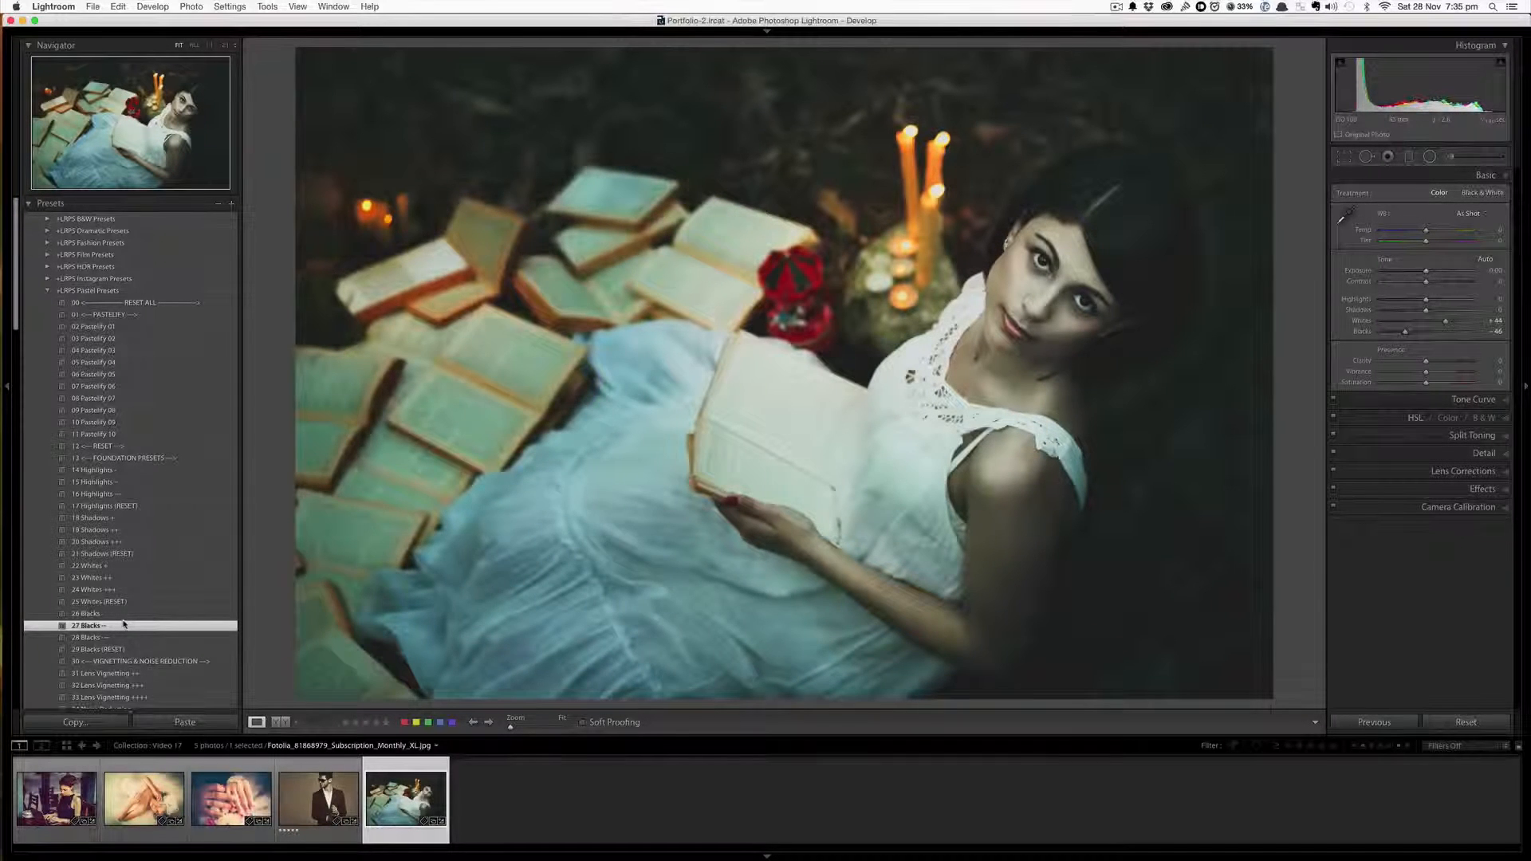
pyautogui.scroll(-1, 125, 622)
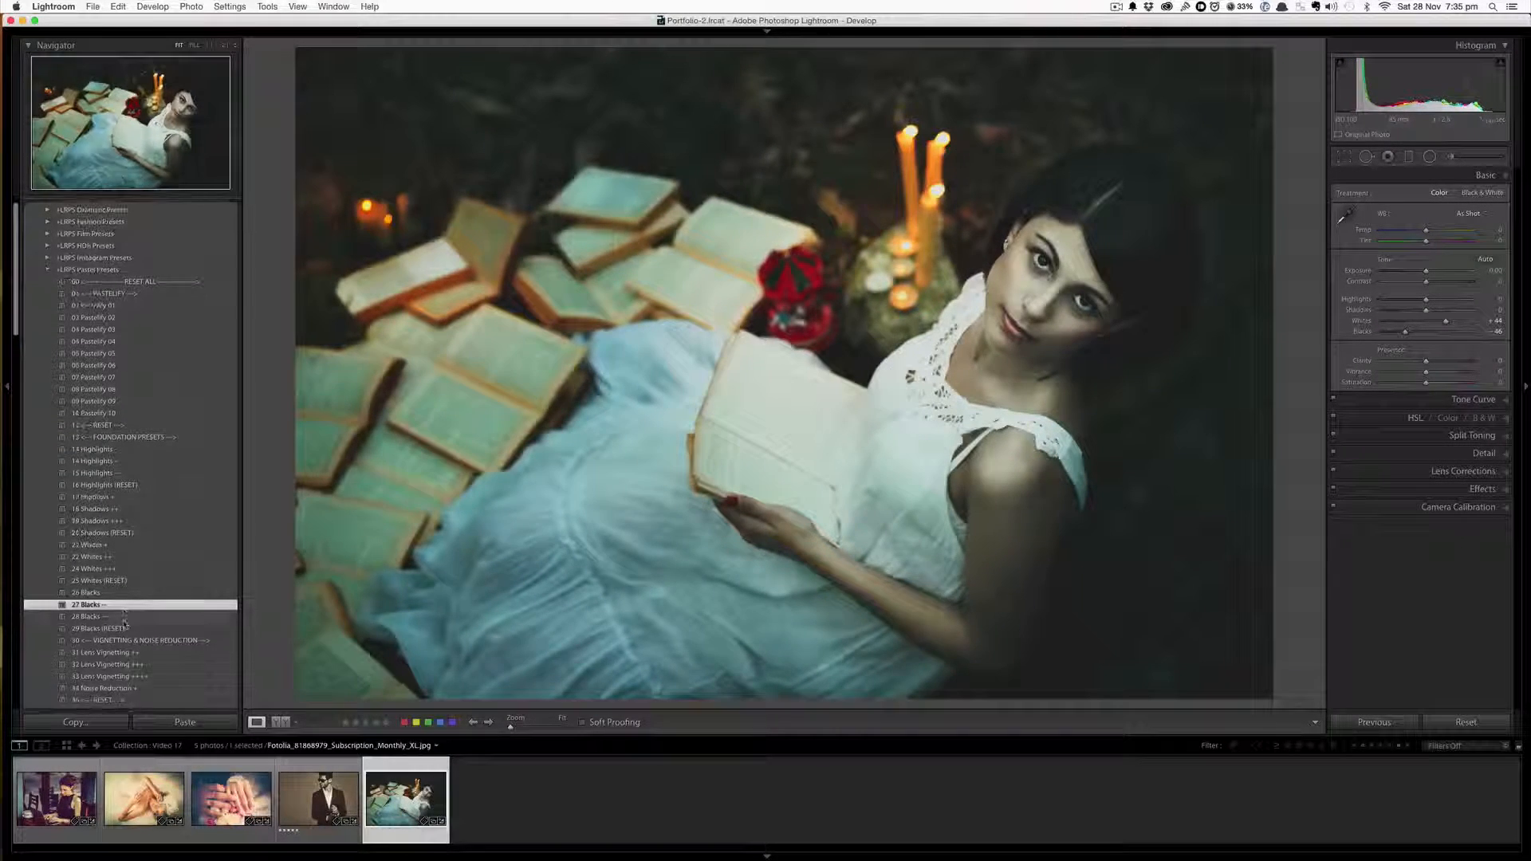
pyautogui.scroll(-1, 132, 638)
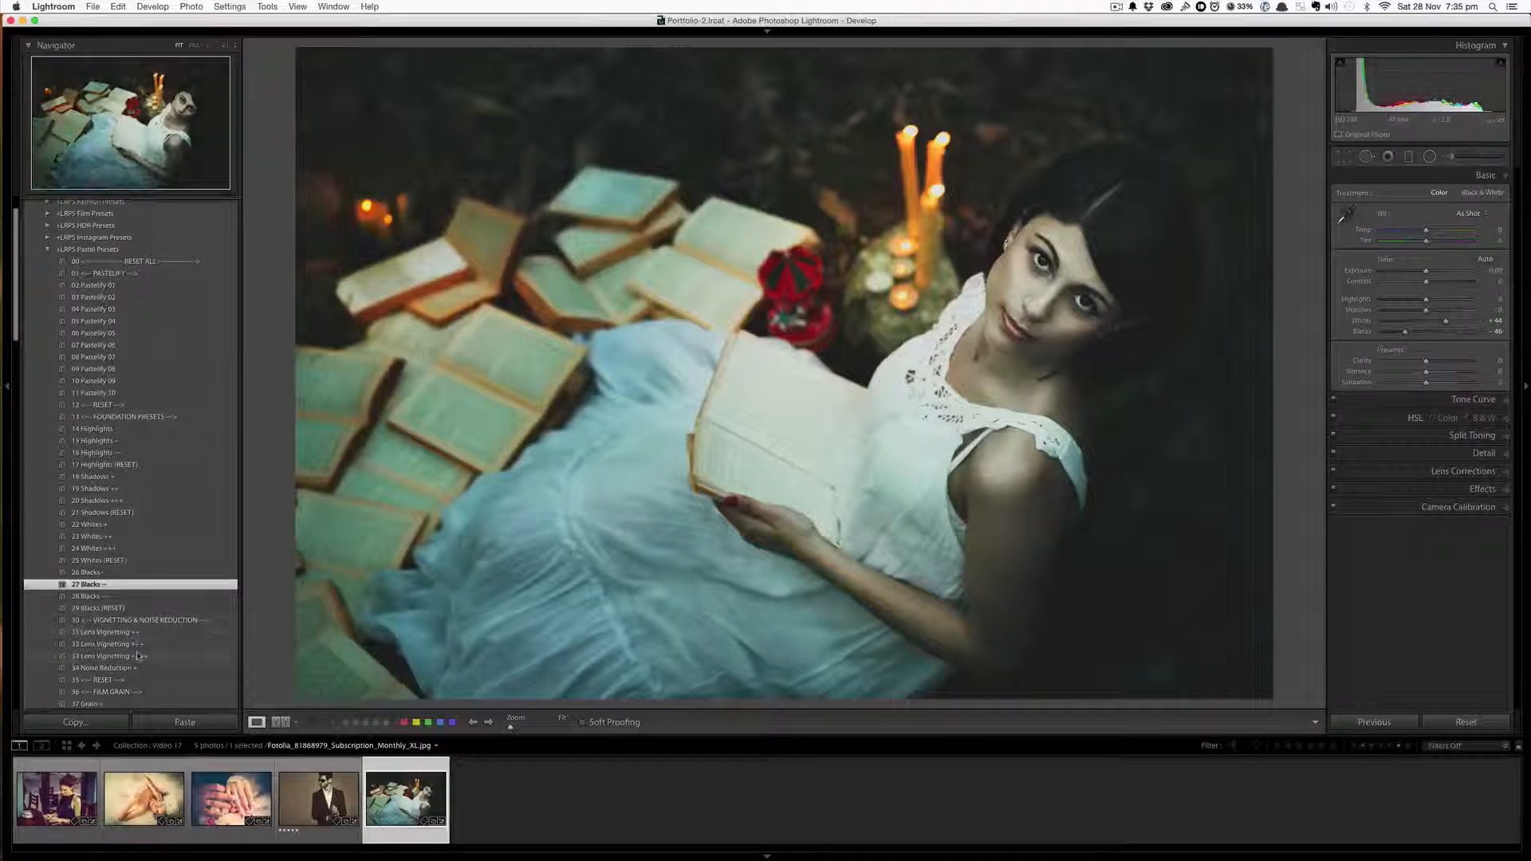
pyautogui.click(144, 646)
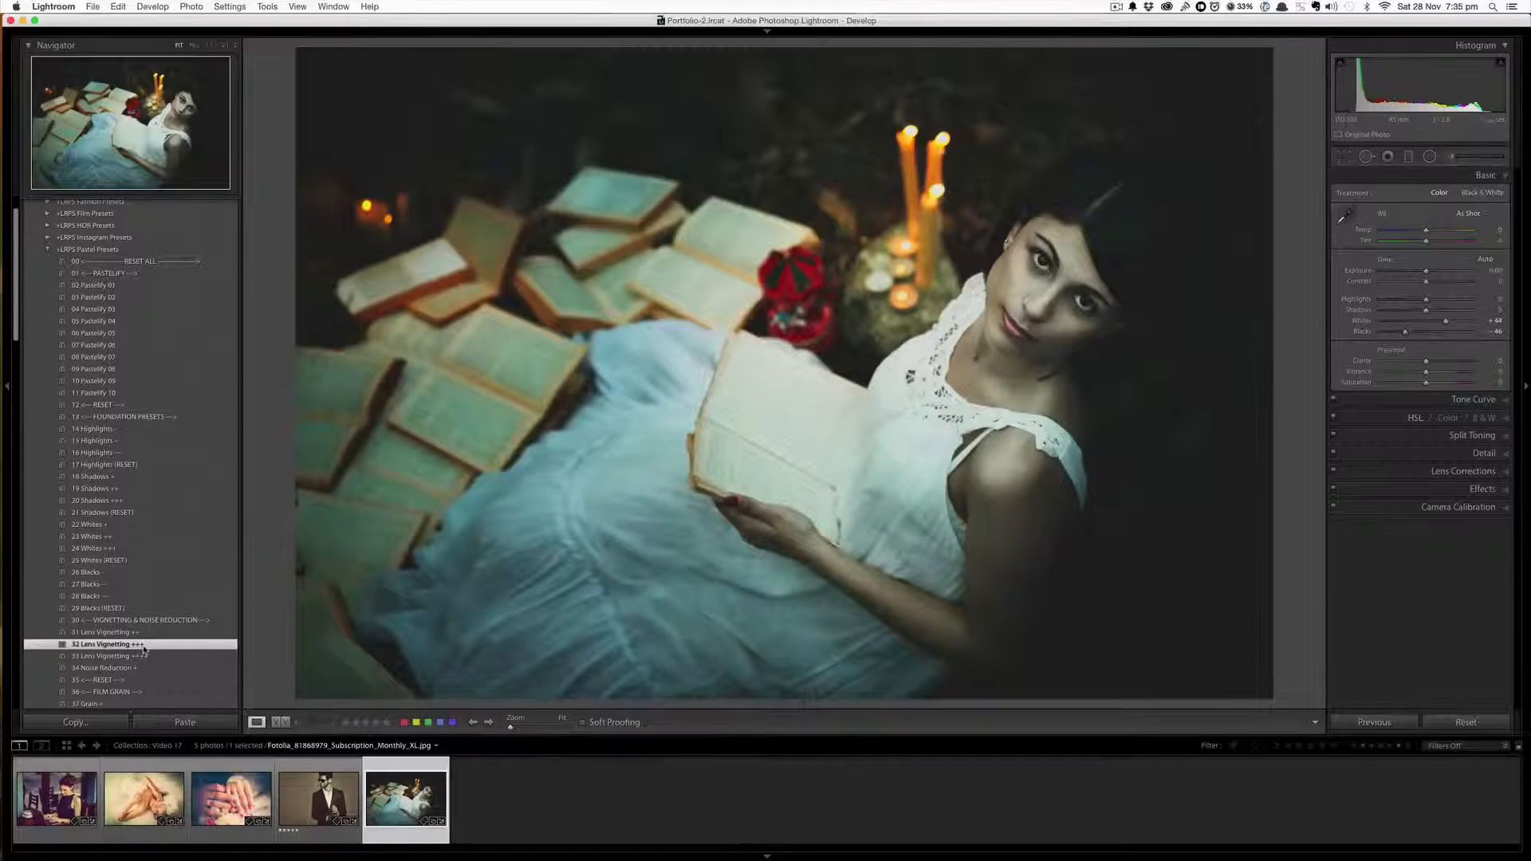
# Apply the 70 Retro Rouge preset to the reading photo and compare it against the before view
pyautogui.scroll(-10, 145, 648)
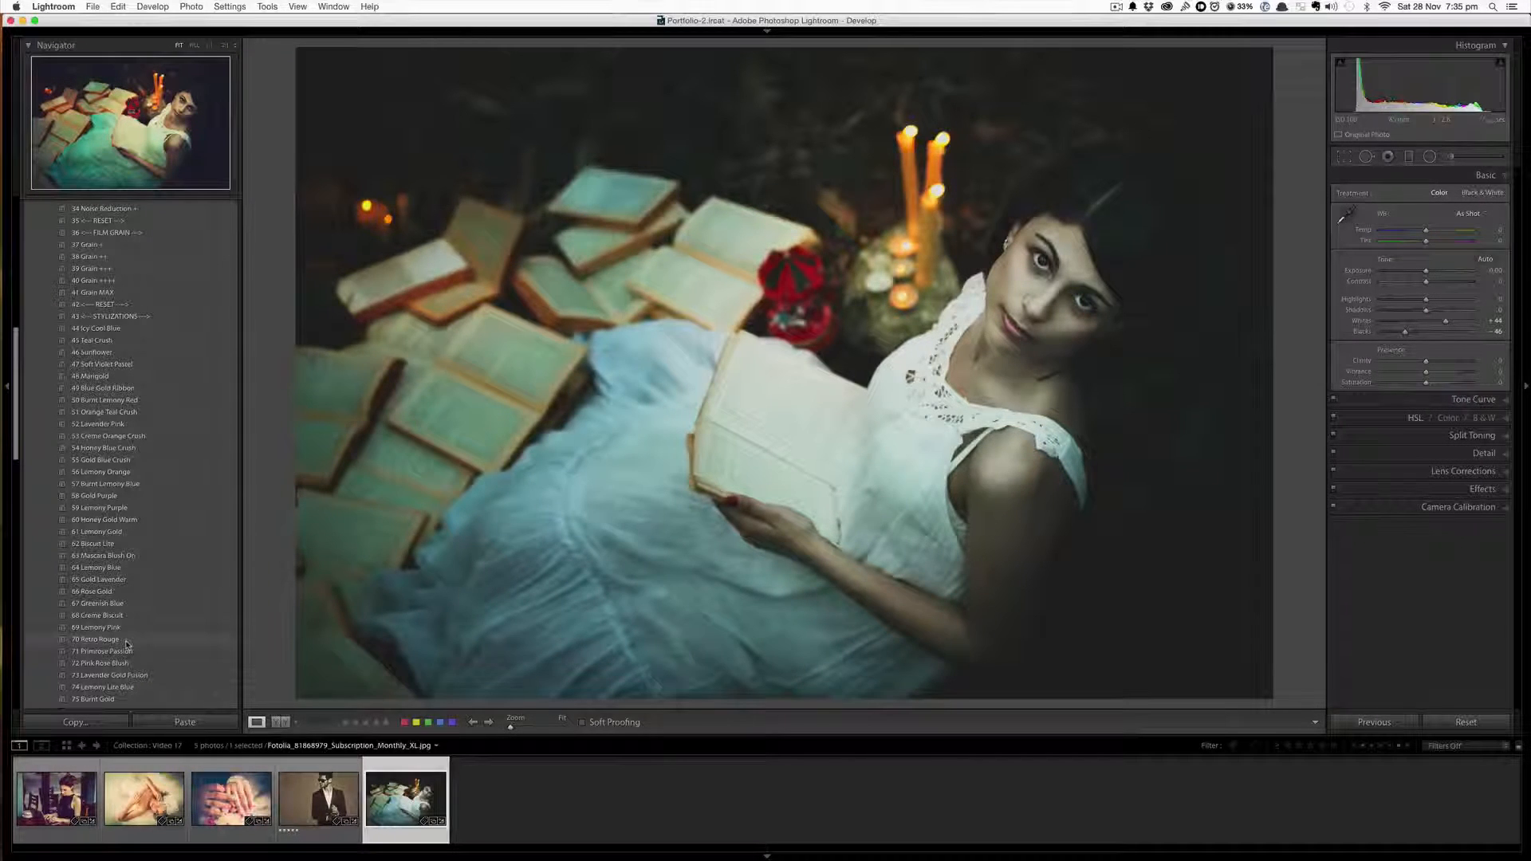
pyautogui.click(125, 643)
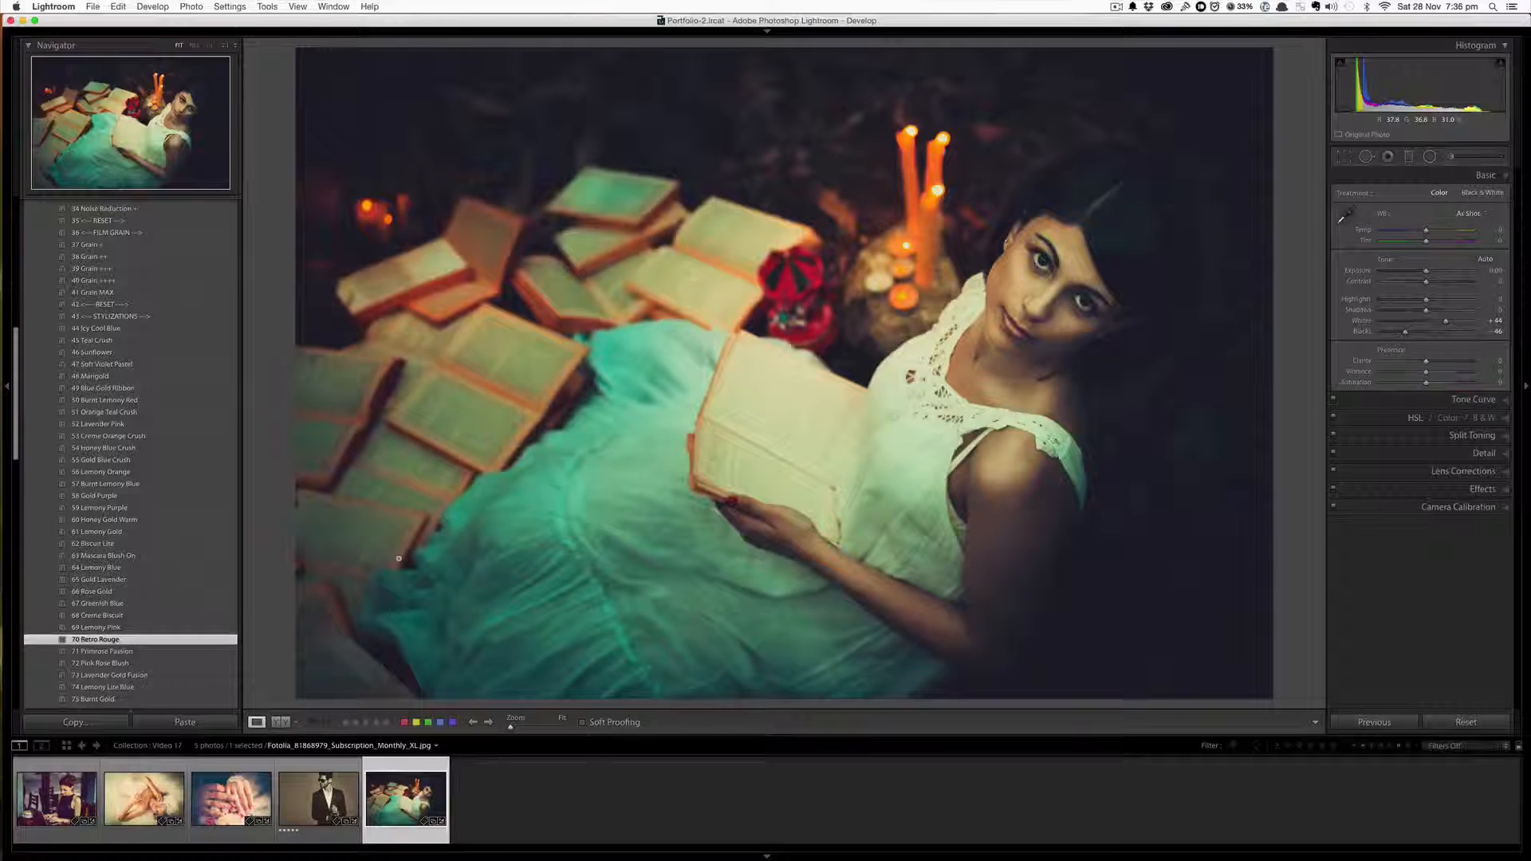
pyautogui.press('\\')
pyautogui.press('\\')
pyautogui.press('\\')
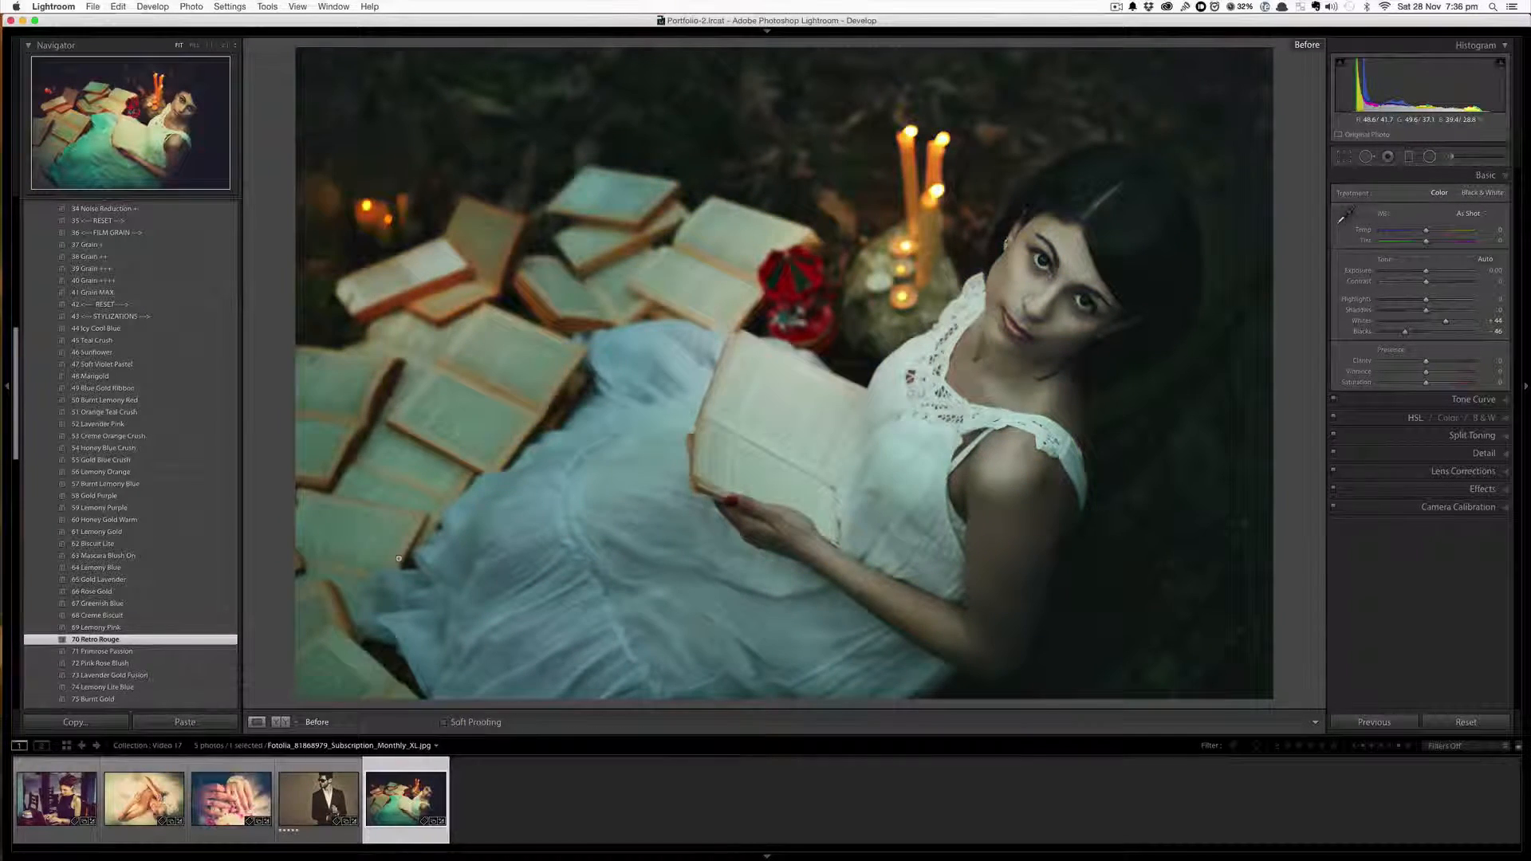
pyautogui.press('\\')
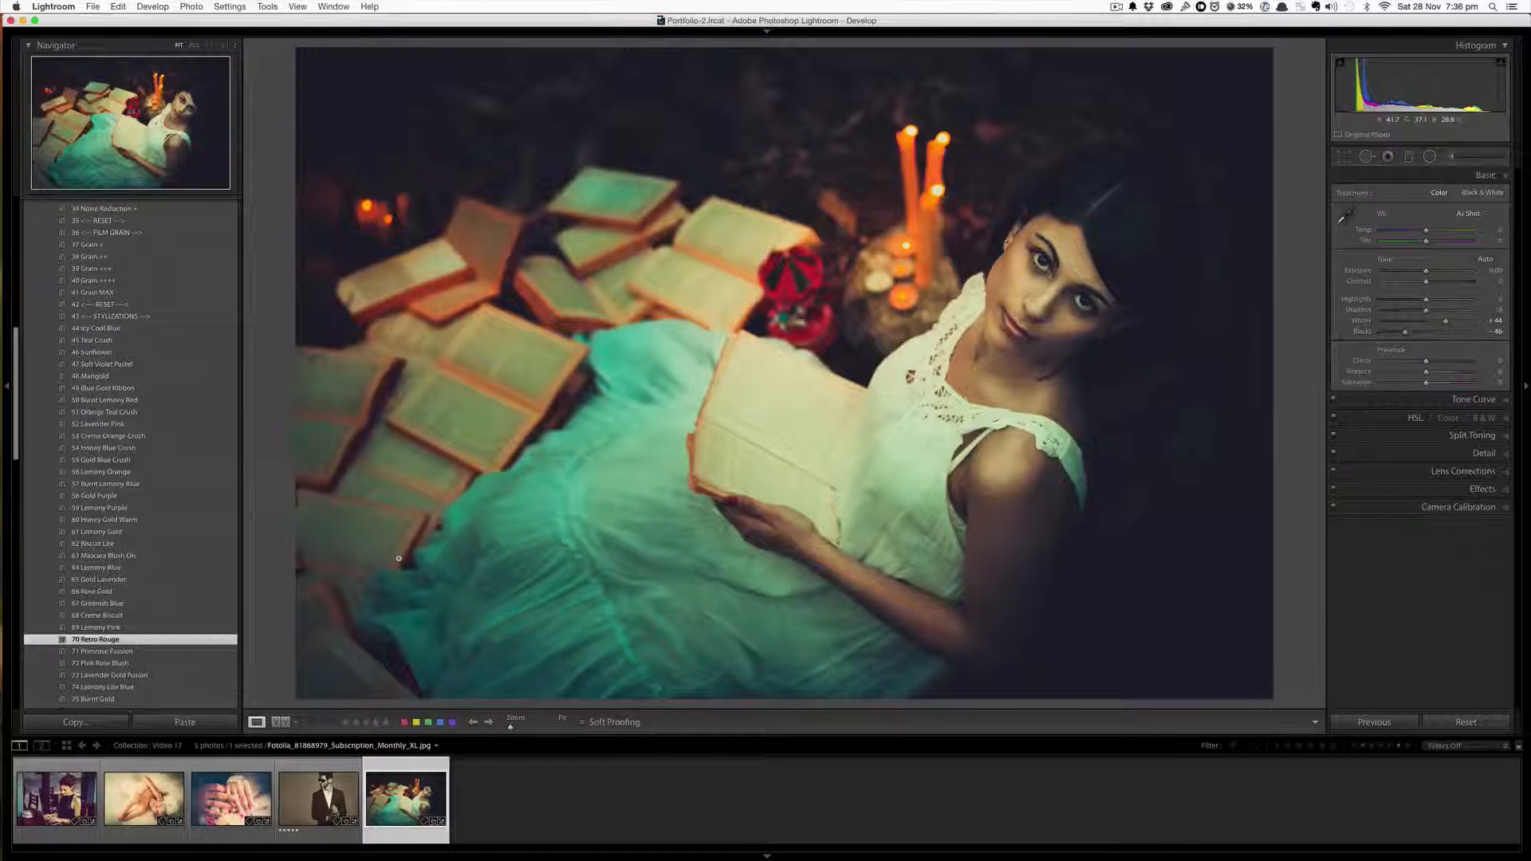